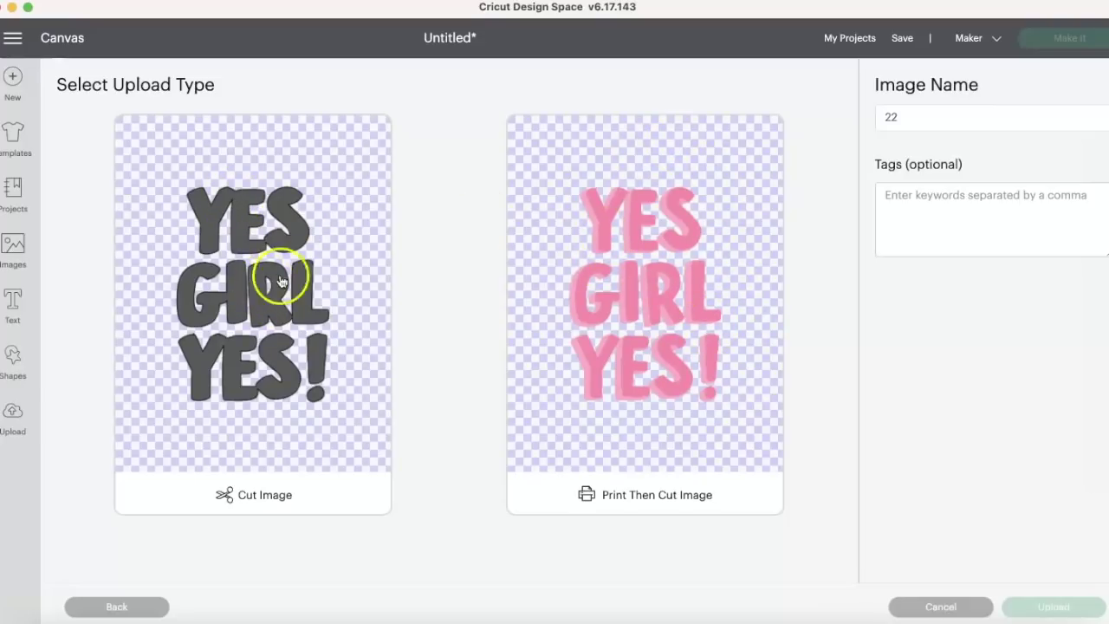
# - Choose the Print Then Cut type for the Yes Girl Yes! image and upload it under the name 22
pyautogui.click(698, 373)
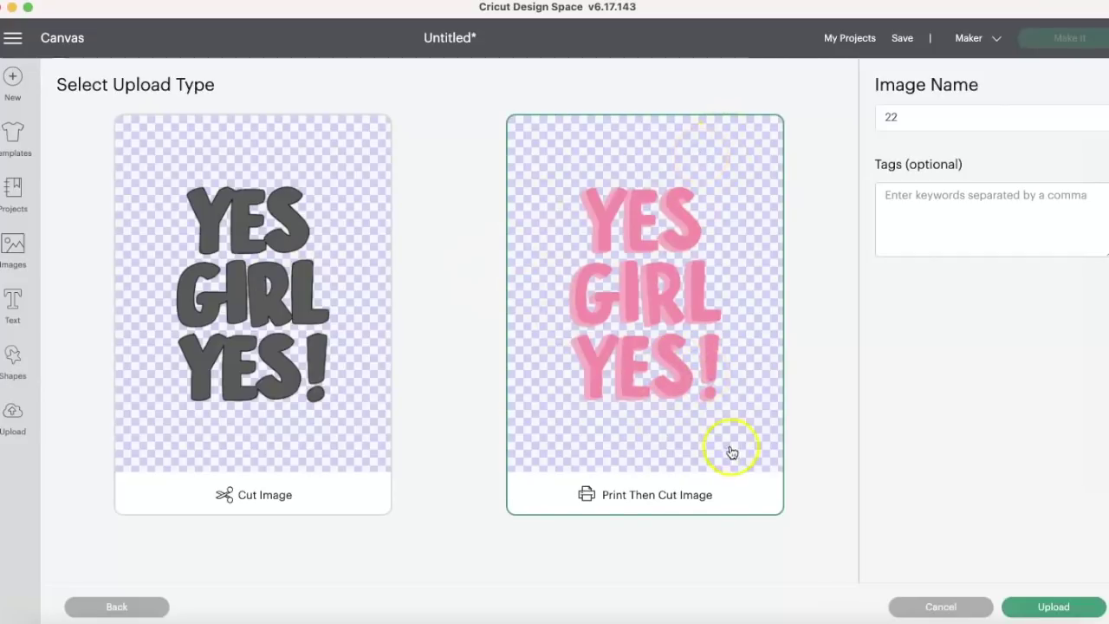
pyautogui.click(1040, 609)
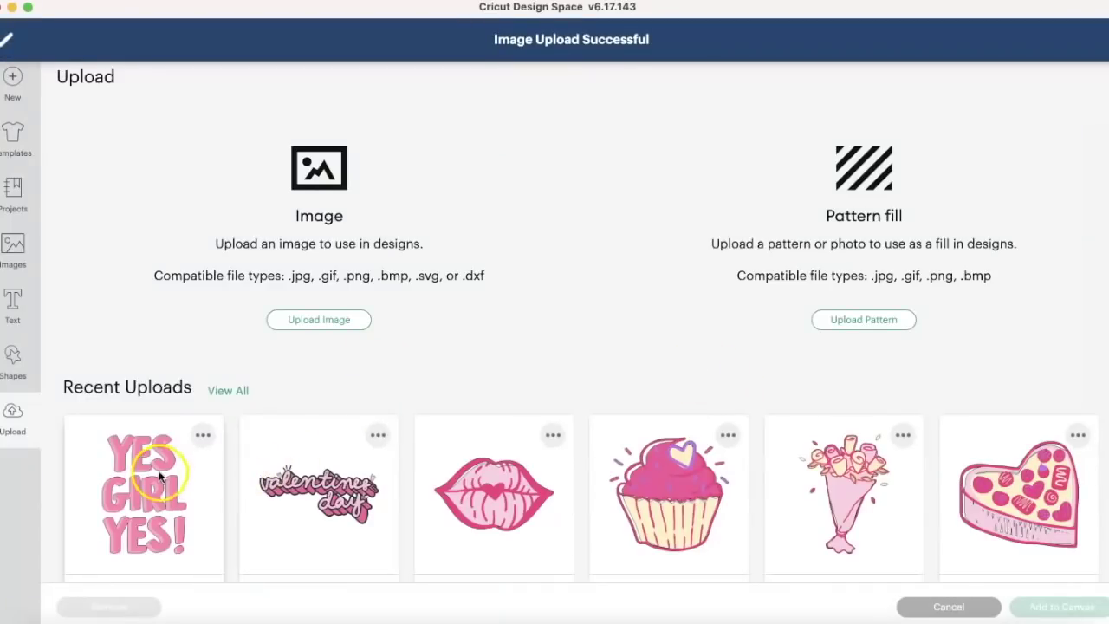
pyautogui.click(177, 465)
pyautogui.click(330, 488)
pyautogui.click(494, 492)
pyautogui.click(676, 494)
pyautogui.click(837, 498)
pyautogui.click(981, 495)
pyautogui.scroll(-5, 980, 495)
pyautogui.click(164, 517)
pyautogui.click(346, 499)
pyautogui.scroll(-3, 345, 500)
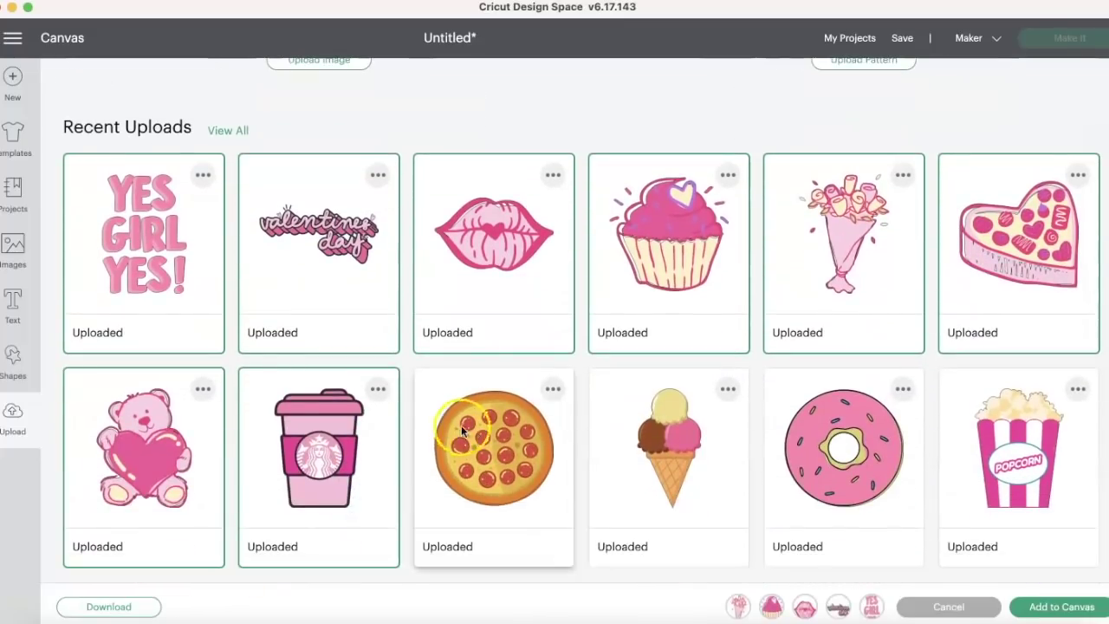
pyautogui.click(476, 436)
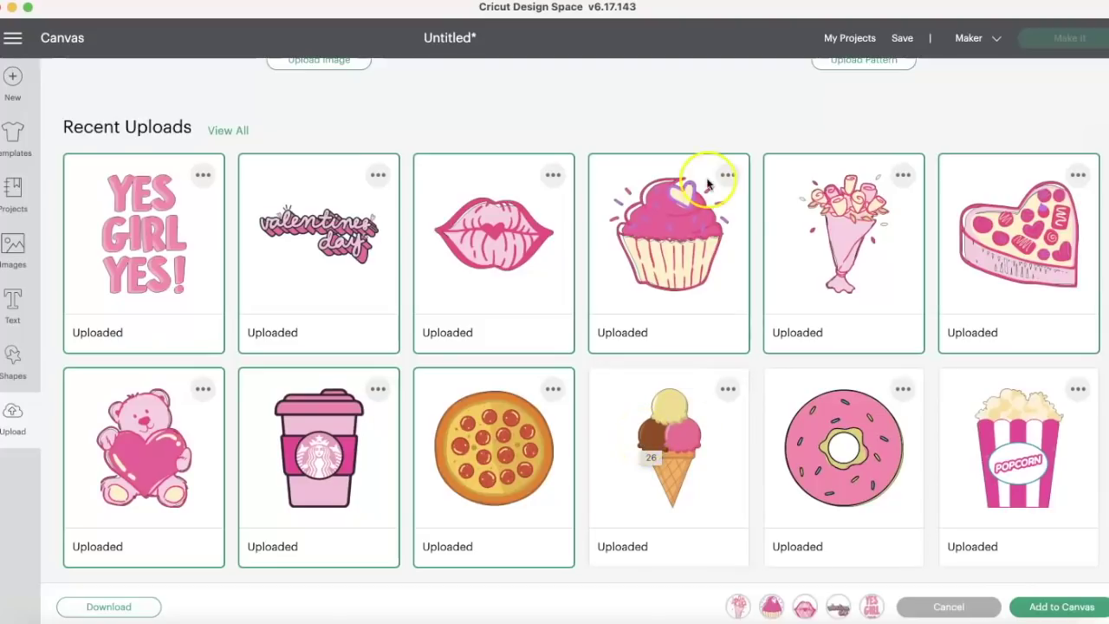
pyautogui.click(940, 605)
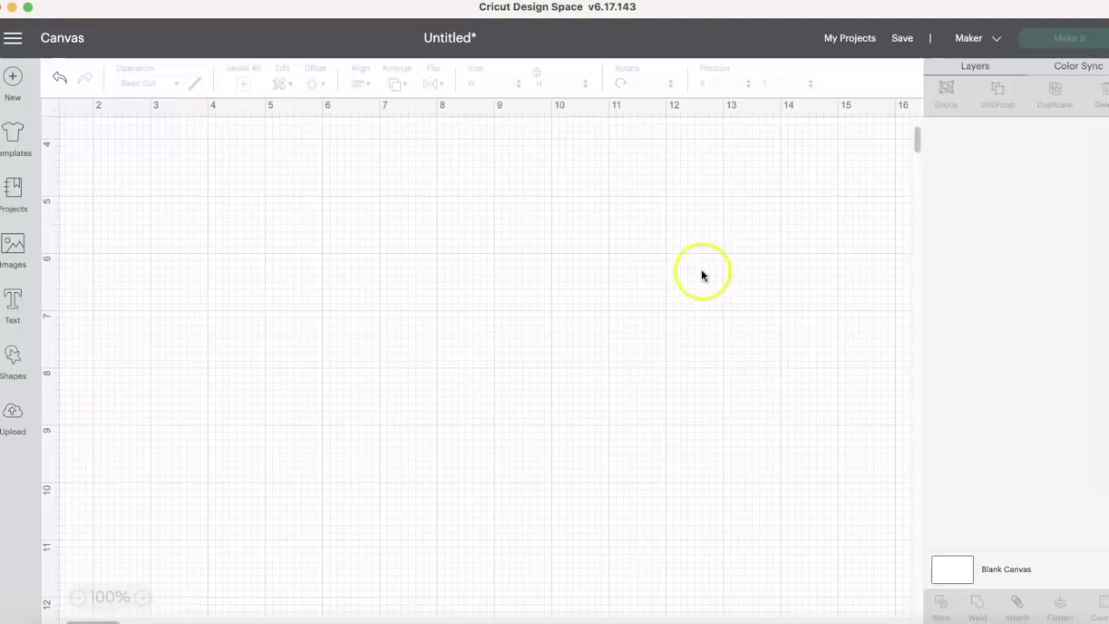
# - Open the complete collection of uploaded images from the recent uploads
pyautogui.click(14, 413)
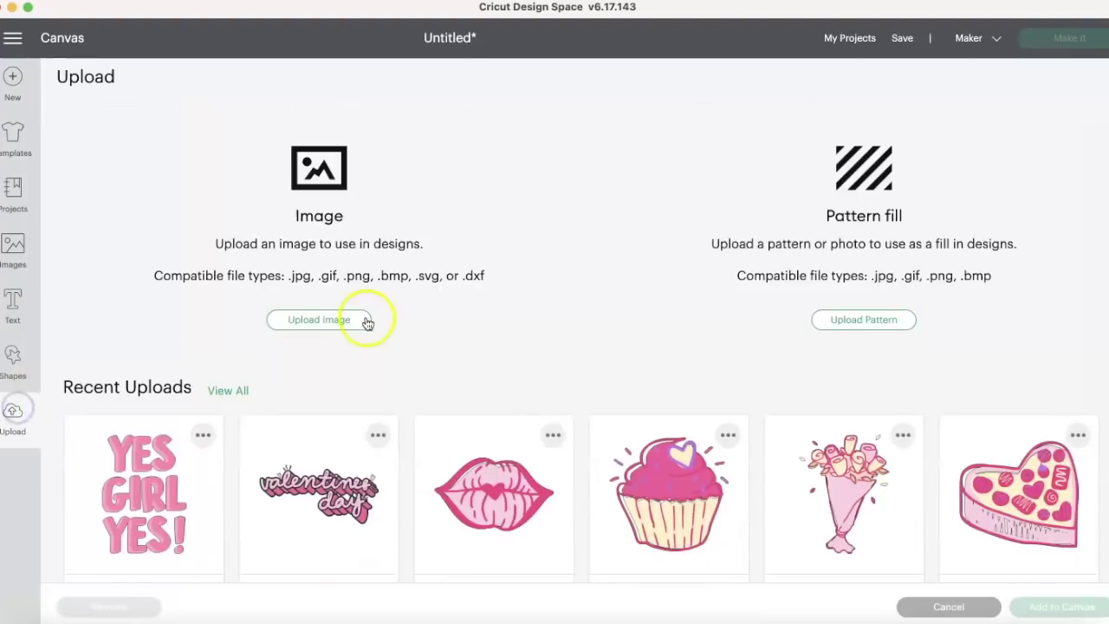
pyautogui.scroll(-5, 464, 367)
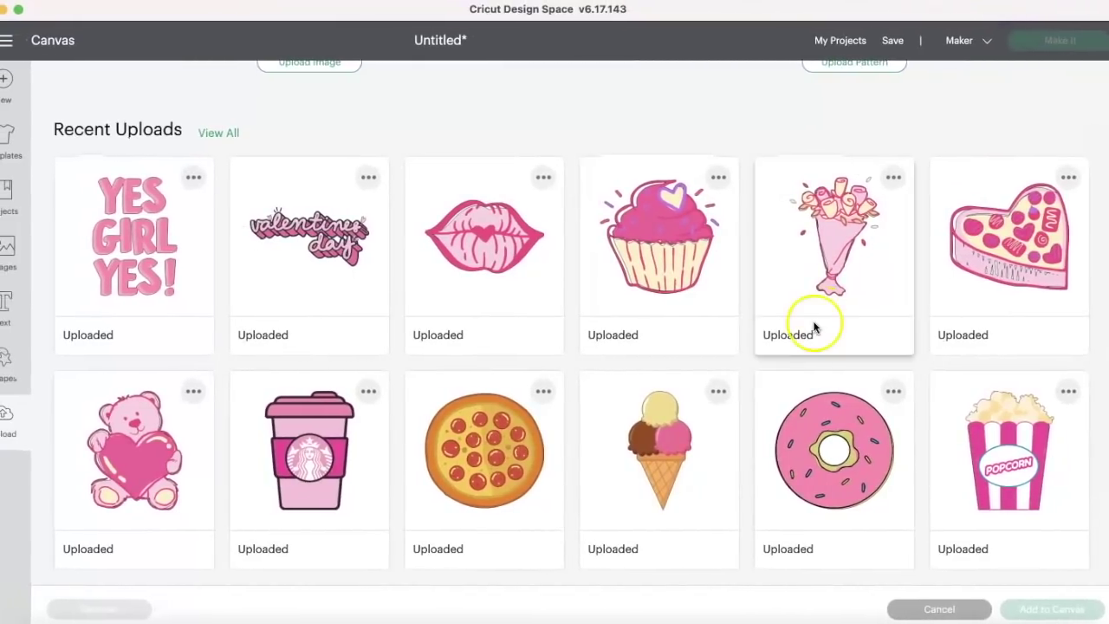
pyautogui.scroll(3, 658, 329)
pyautogui.click(231, 254)
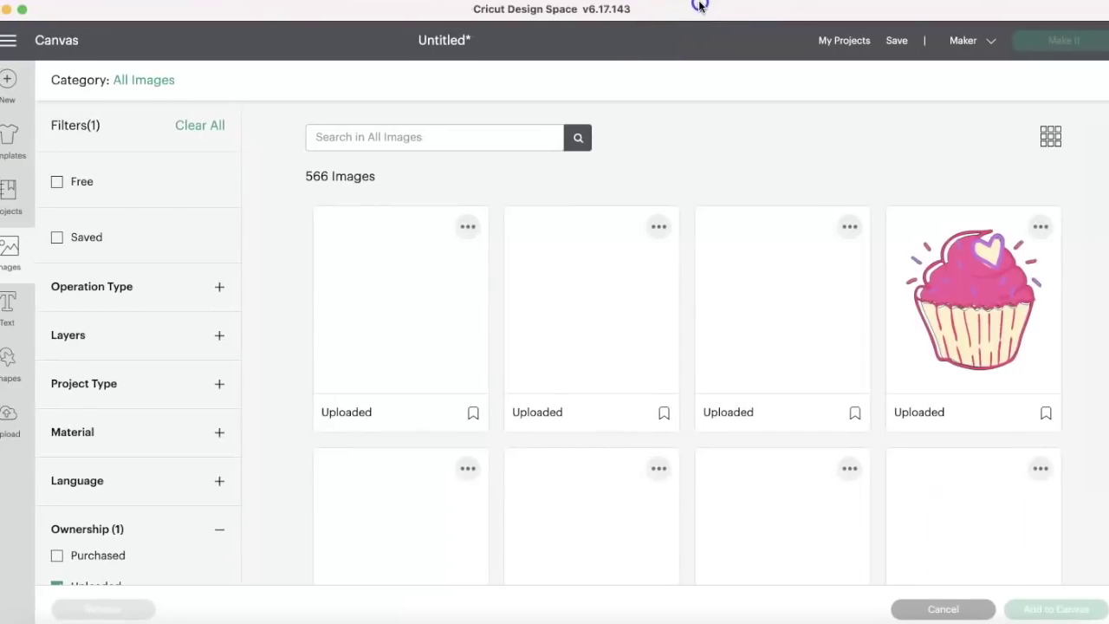
# - Add the uploaded Queen Dreamer, Rise and Grind Darling!, Pay Day and Nap Queen images to the canvas
pyautogui.scroll(-10, 604, 222)
pyautogui.scroll(-7, 533, 268)
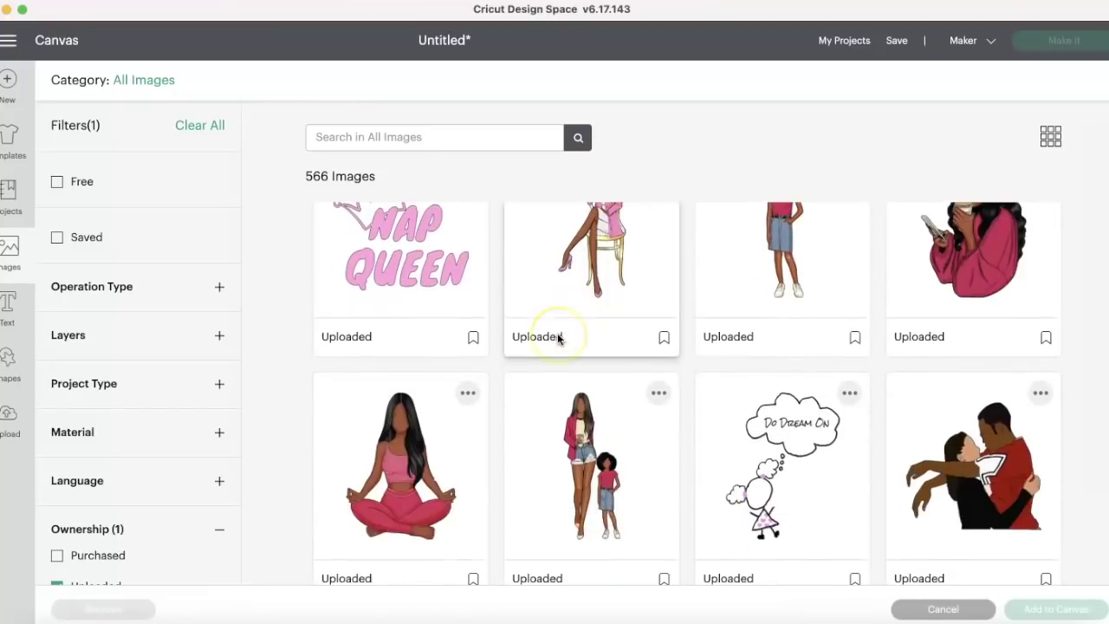
pyautogui.scroll(8, 557, 336)
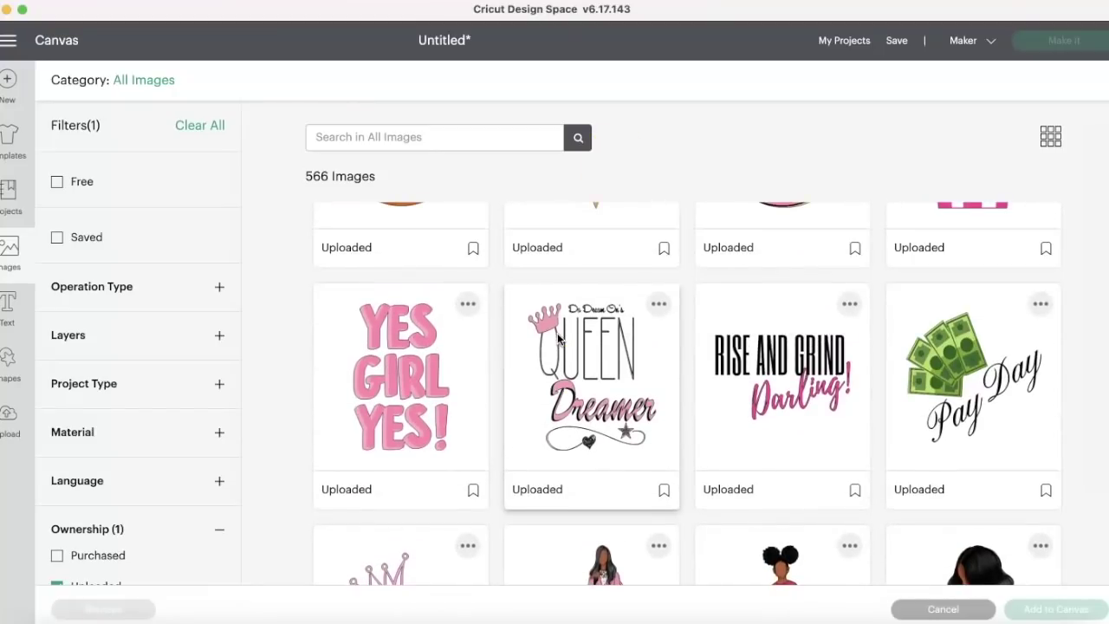
pyautogui.scroll(-8, 557, 338)
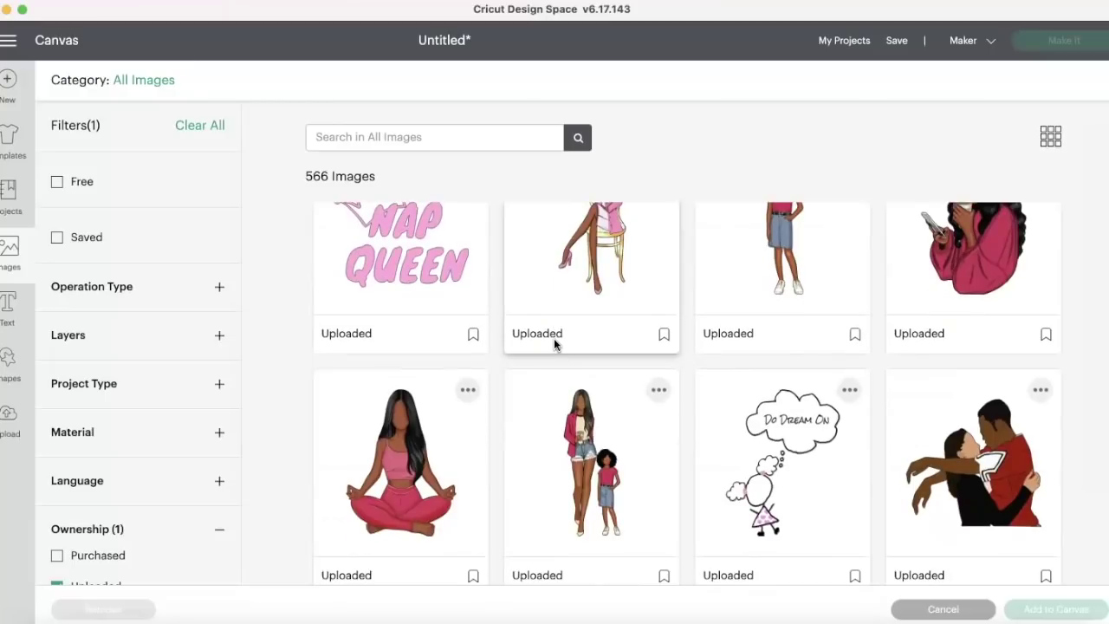
pyautogui.scroll(5, 554, 338)
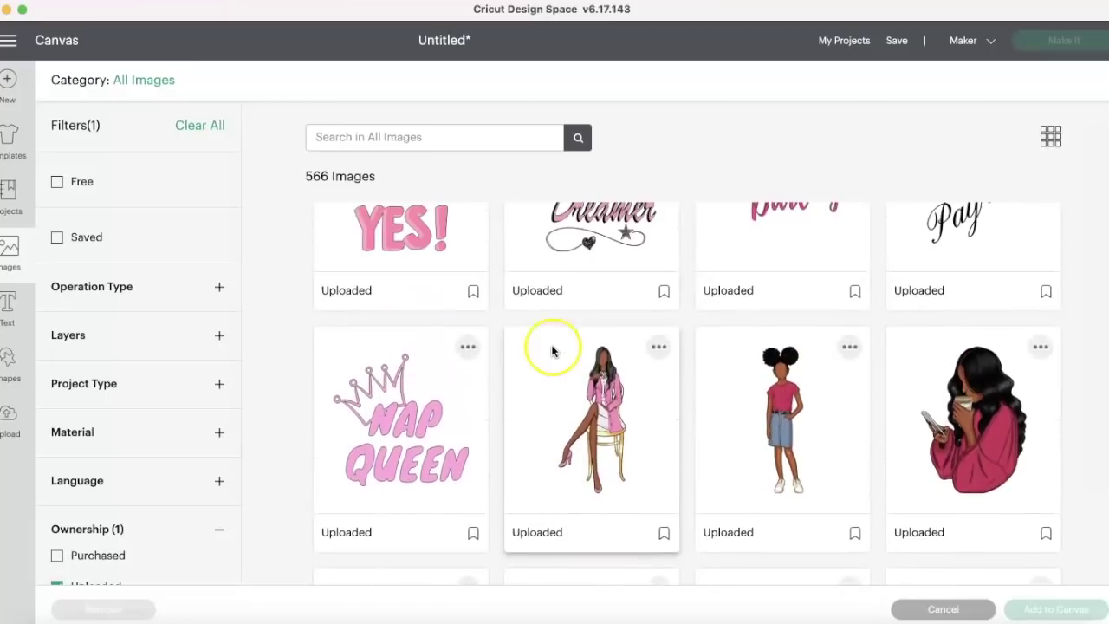
pyautogui.scroll(3, 551, 350)
pyautogui.click(578, 271)
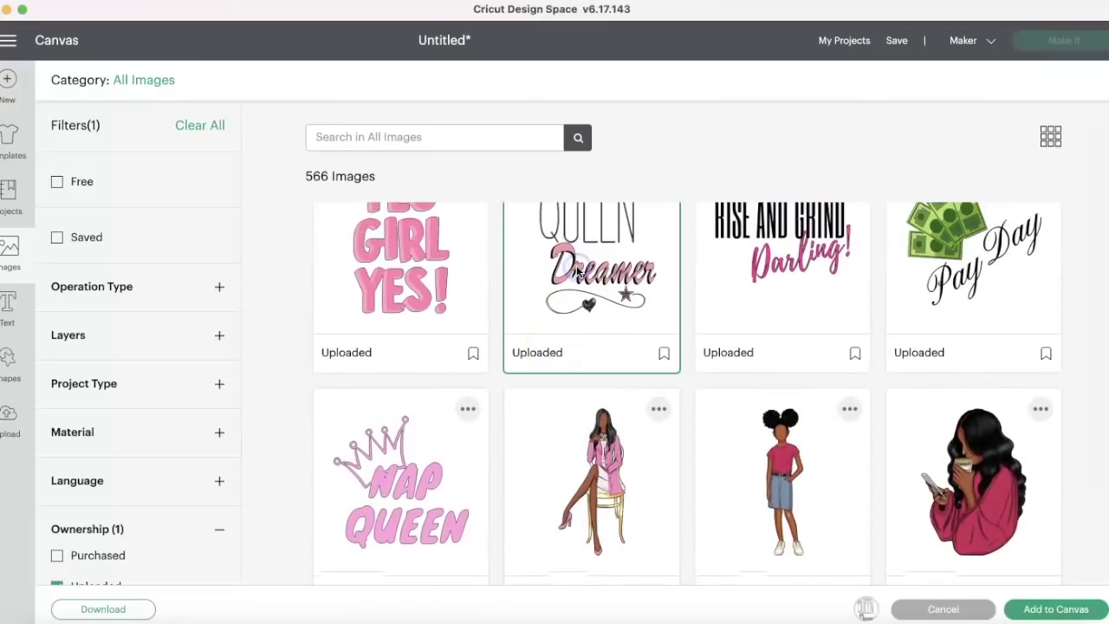
pyautogui.click(700, 277)
pyautogui.click(965, 282)
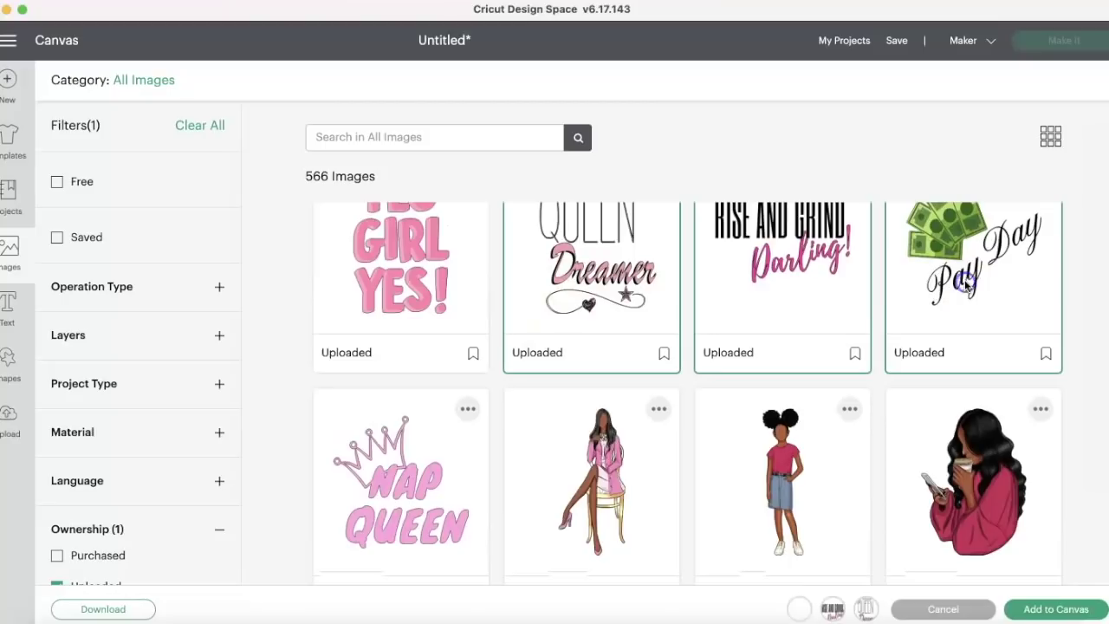
pyautogui.scroll(-1, 726, 314)
pyautogui.scroll(-3, 726, 315)
pyautogui.click(416, 297)
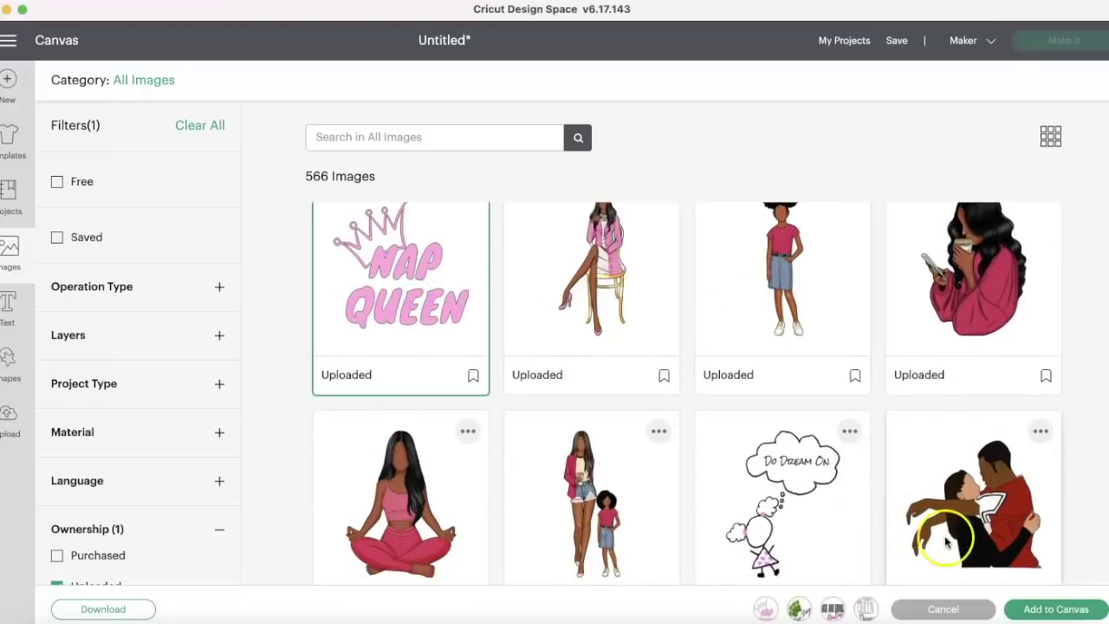
pyautogui.click(1070, 610)
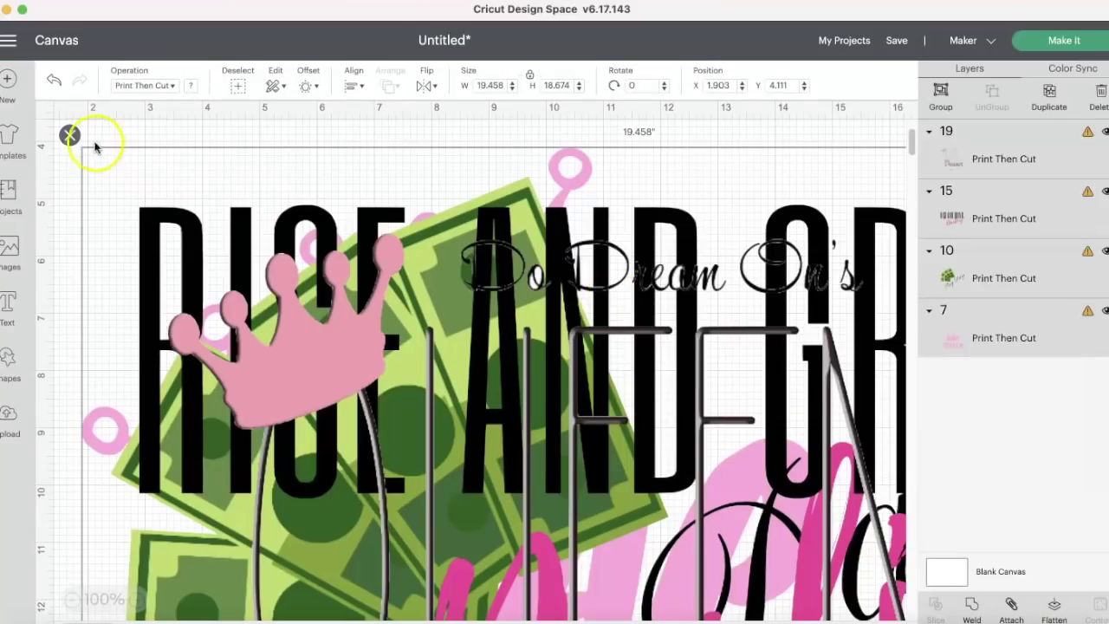
# - Scale the four added images together to a width of 5 inches and spread the overlapping designs apart on the canvas
pyautogui.click(482, 86)
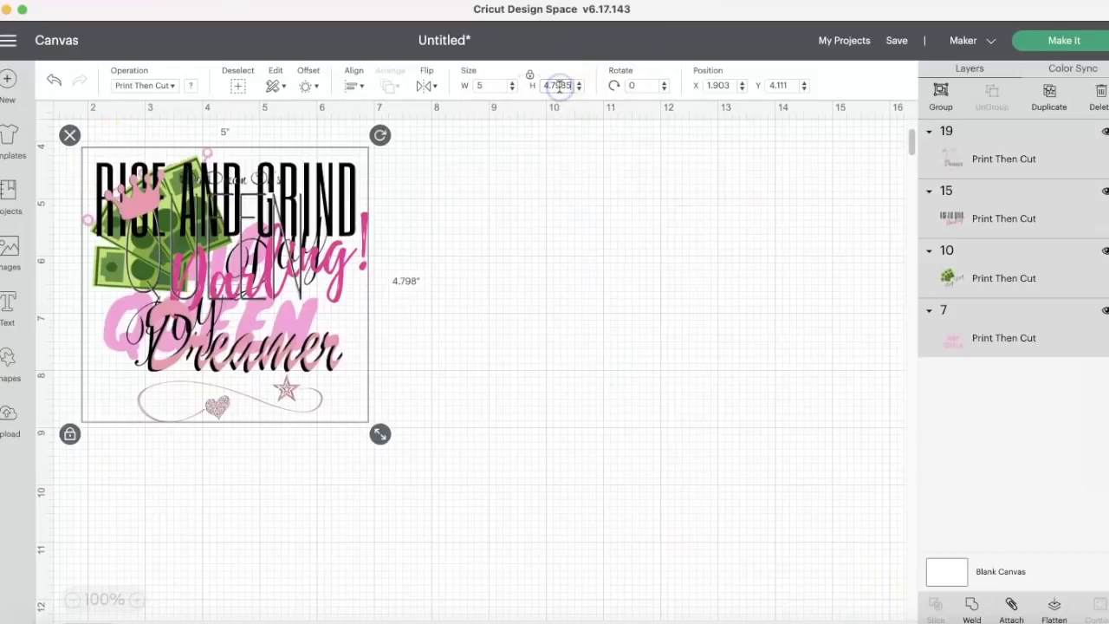
pyautogui.click(549, 191)
pyautogui.moveTo(299, 224); pyautogui.dragTo(717, 227)
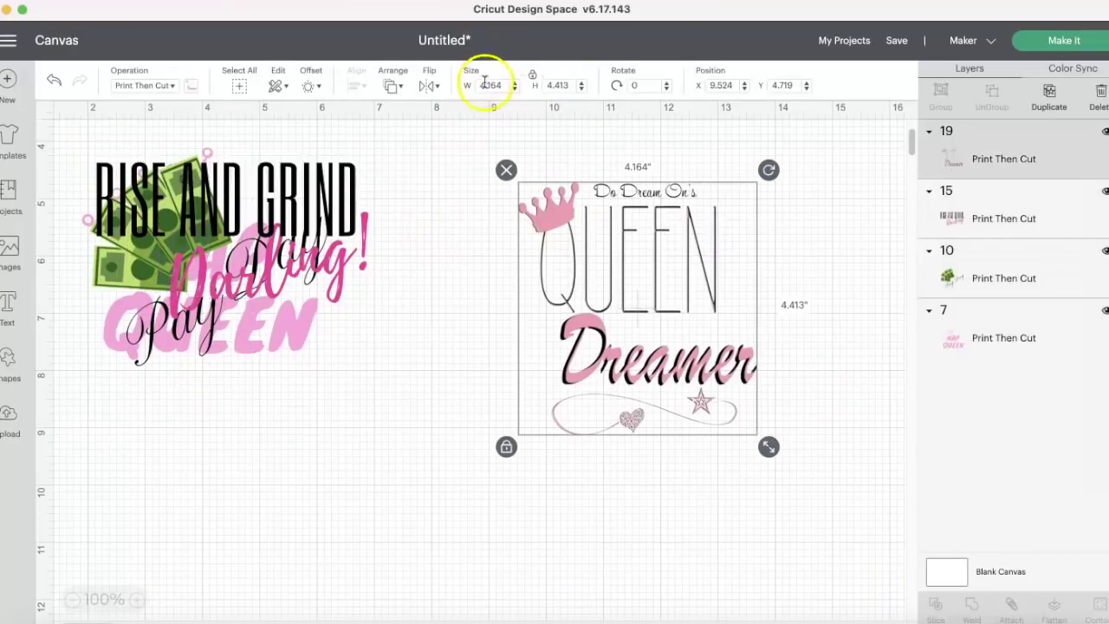
pyautogui.moveTo(344, 214); pyautogui.dragTo(394, 445)
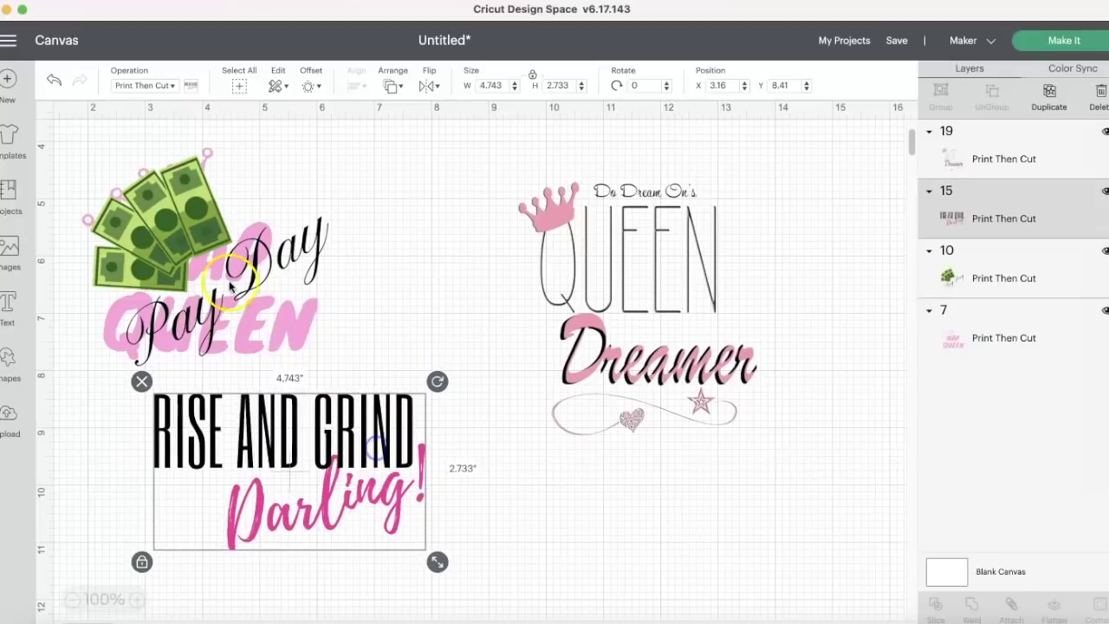
pyautogui.moveTo(232, 276); pyautogui.dragTo(488, 258)
pyautogui.moveTo(640, 299); pyautogui.dragTo(826, 294)
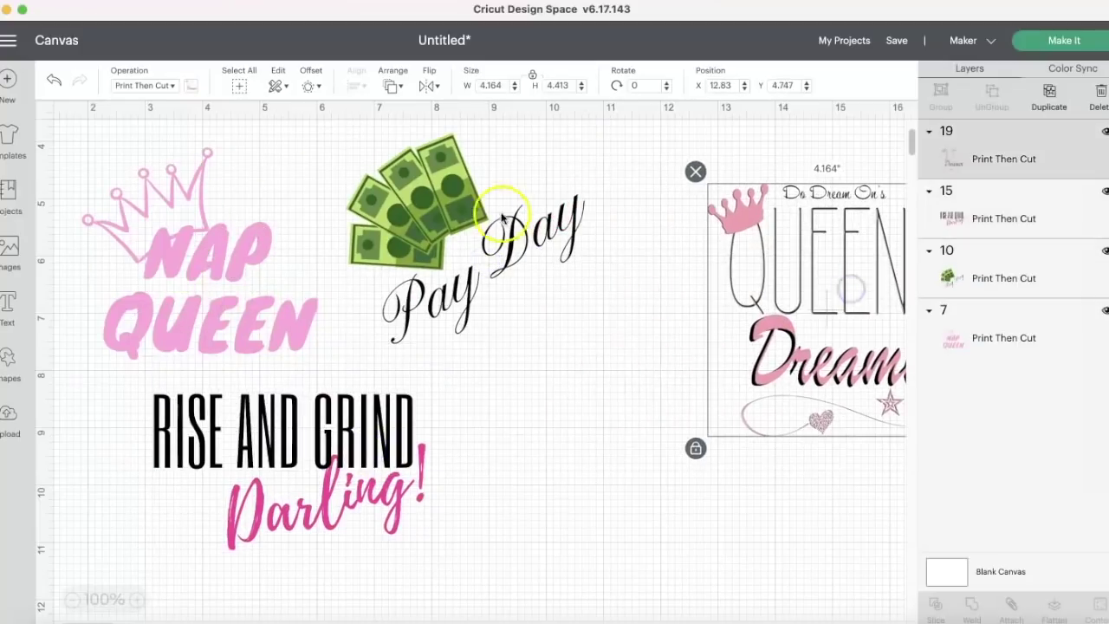
# - Rearrange the Pay Day, Rise and Grind, Nap Queen and Queen Dreamer designs with more space between them
pyautogui.moveTo(495, 211); pyautogui.dragTo(591, 223)
pyautogui.moveTo(314, 412); pyautogui.dragTo(397, 455)
pyautogui.moveTo(206, 290)
pyautogui.mouseDown()
pyautogui.moveTo(202, 244)
pyautogui.moveTo(211, 277)
pyautogui.mouseUp()
pyautogui.click(522, 227)
pyautogui.moveTo(523, 227); pyautogui.dragTo(479, 227)
pyautogui.moveTo(754, 272); pyautogui.dragTo(705, 327)
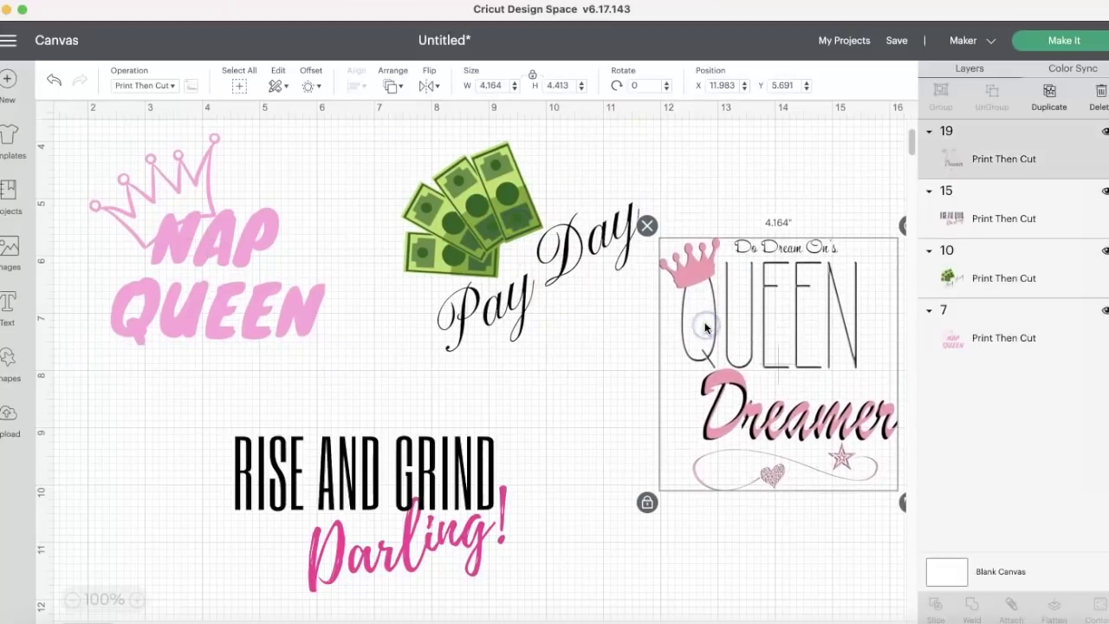
pyautogui.moveTo(753, 359); pyautogui.dragTo(791, 319)
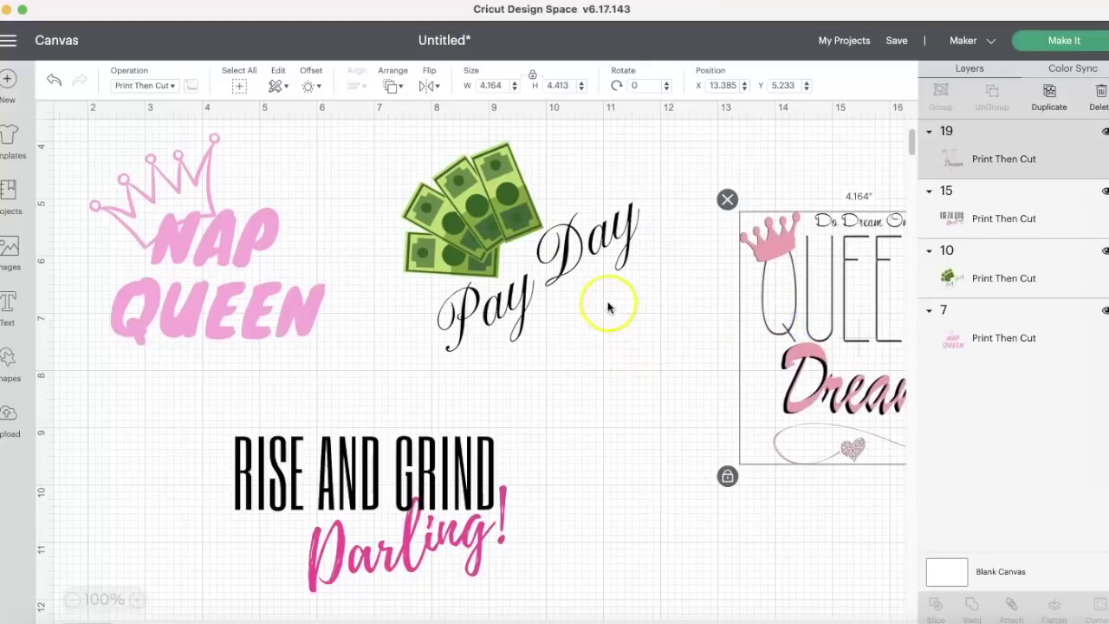
# - Move Pay Day and Rise and Grind over near Queen Dreamer, and shift Nap Queen into the cleared canvas area
pyautogui.click(559, 254)
pyautogui.moveTo(559, 254); pyautogui.dragTo(619, 252)
pyautogui.moveTo(404, 494); pyautogui.dragTo(767, 508)
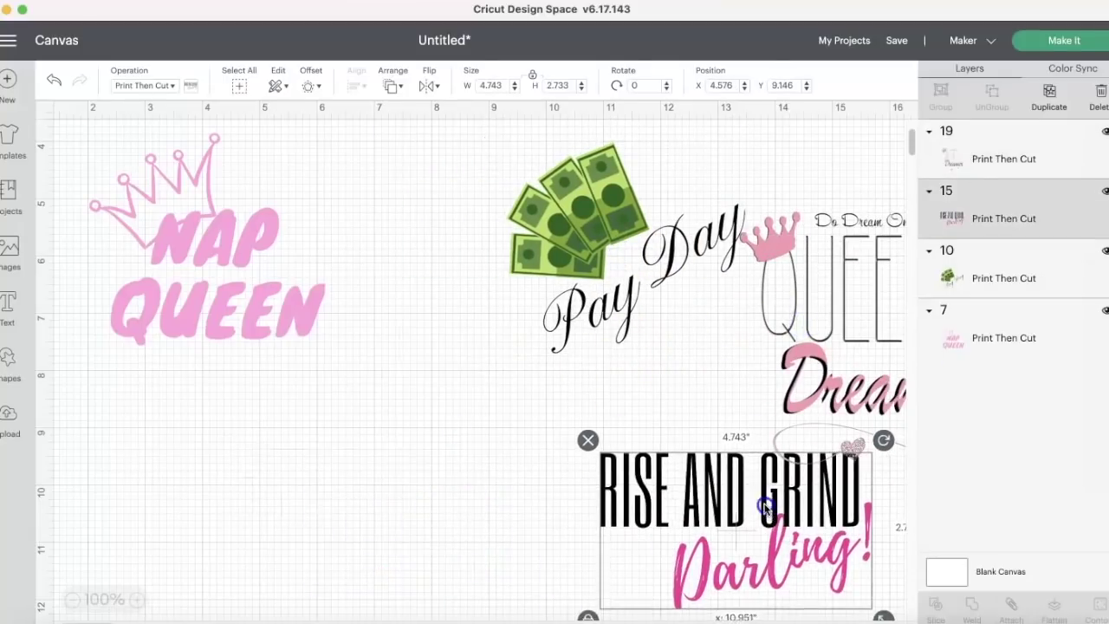
pyautogui.click(222, 258)
pyautogui.moveTo(222, 257); pyautogui.dragTo(265, 317)
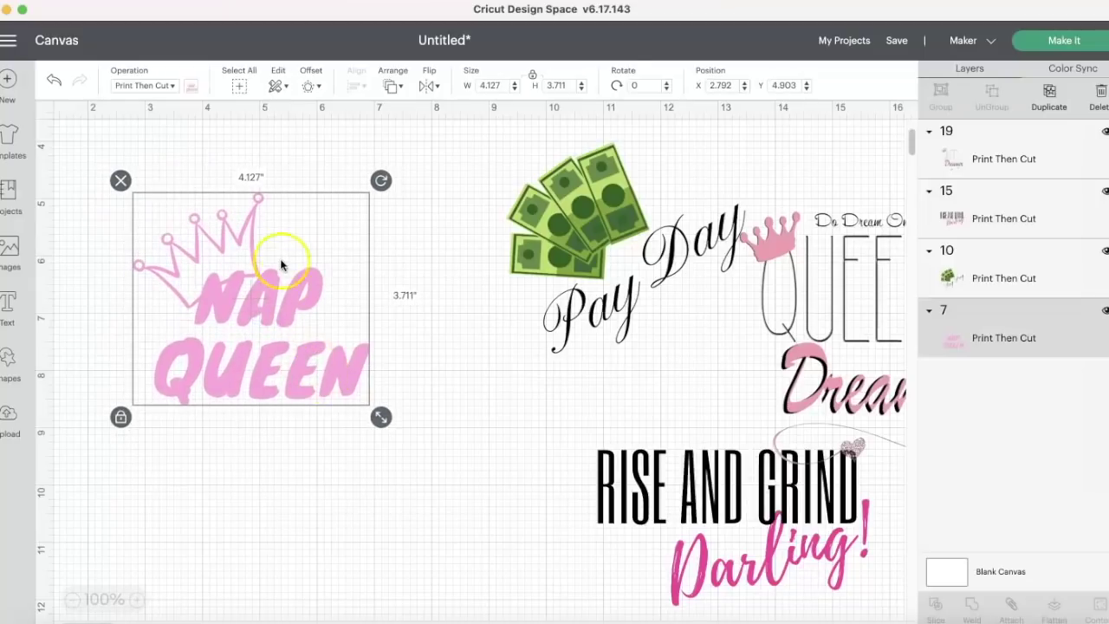
# - Apply a 0.25-inch rounded-corner offset around the Nap Queen design and flatten the design with its offset
pyautogui.click(318, 87)
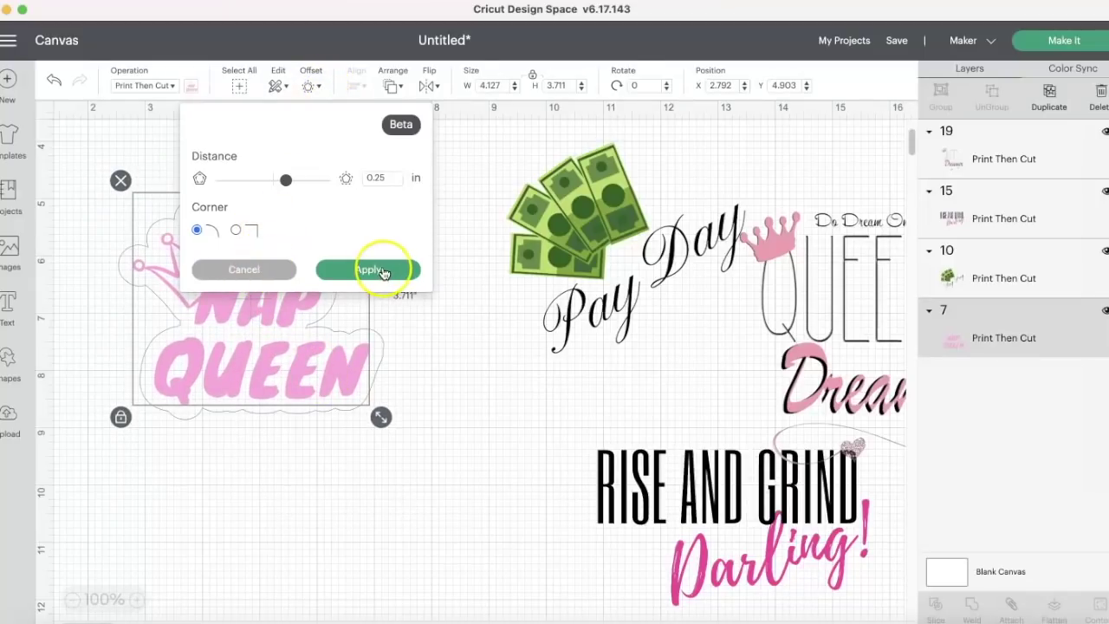
pyautogui.click(383, 272)
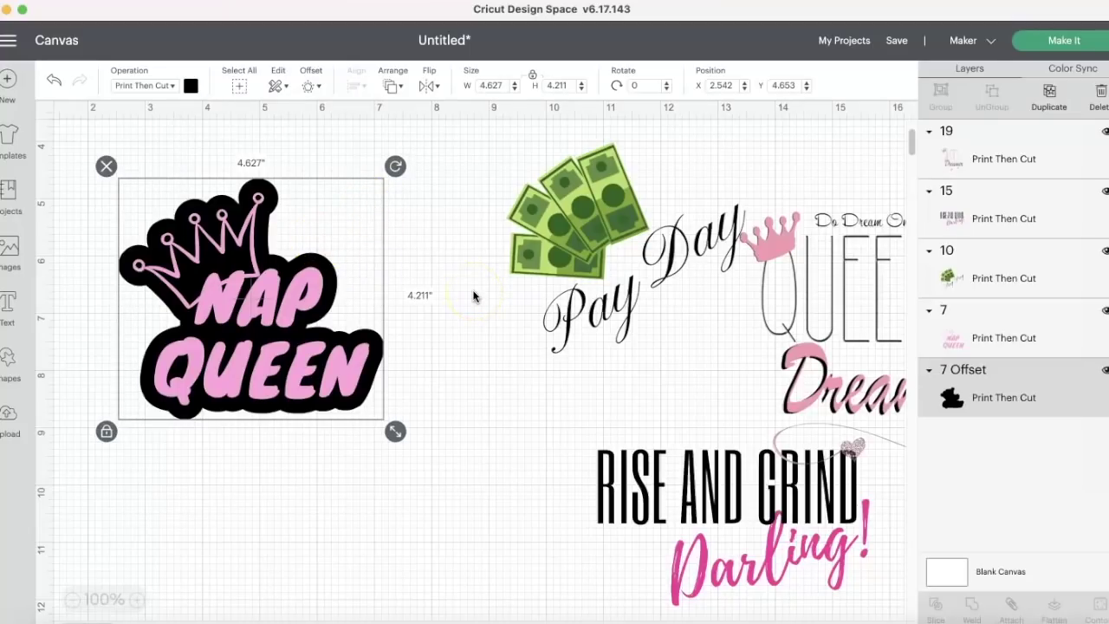
pyautogui.moveTo(395, 431); pyautogui.dragTo(331, 368)
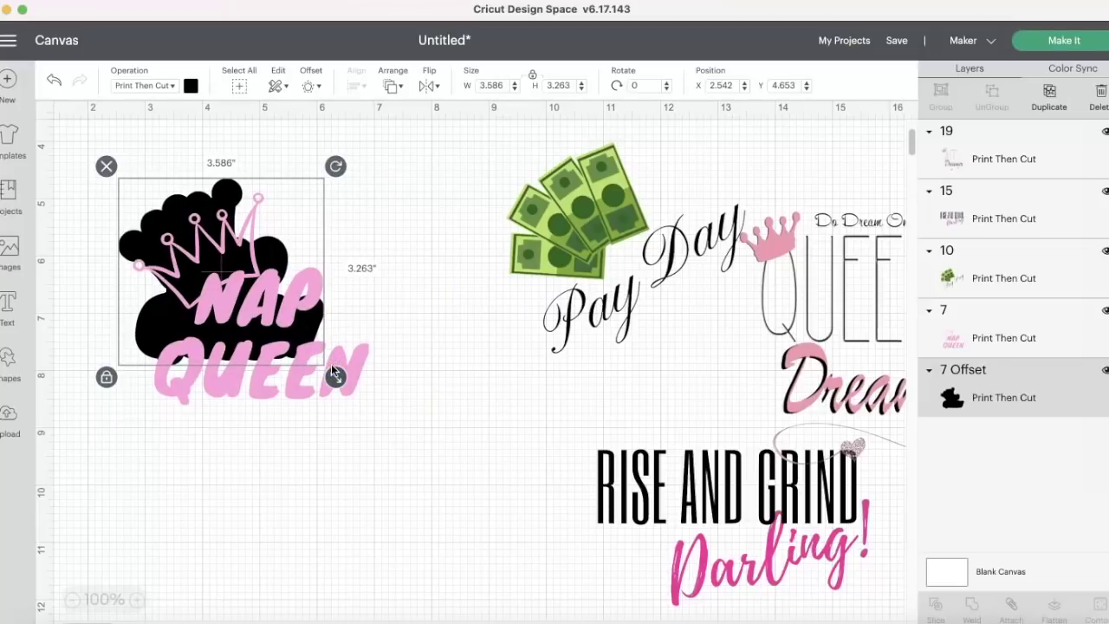
pyautogui.press('super+z')
pyautogui.moveTo(151, 168); pyautogui.dragTo(416, 453)
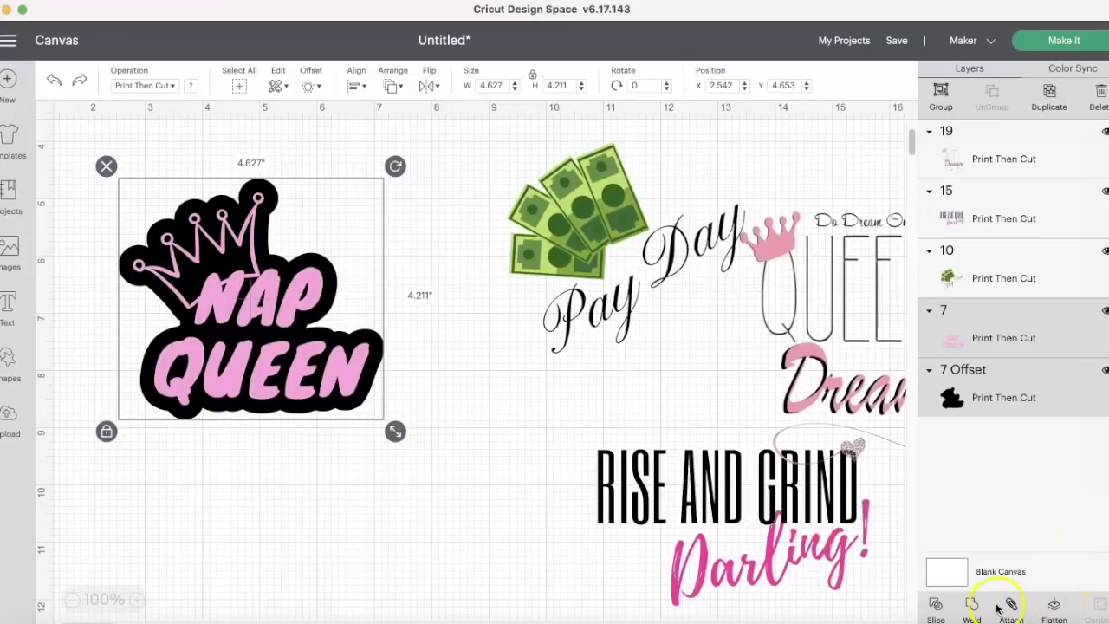
pyautogui.click(1057, 608)
# - Shrink the flattened Nap Queen sticker to about 2.55 inches wide and place the Queen Dreamer design below it
pyautogui.moveTo(306, 336)
pyautogui.mouseDown()
pyautogui.moveTo(335, 387)
pyautogui.moveTo(294, 351)
pyautogui.moveTo(305, 346)
pyautogui.mouseUp()
pyautogui.moveTo(392, 440); pyautogui.dragTo(300, 381)
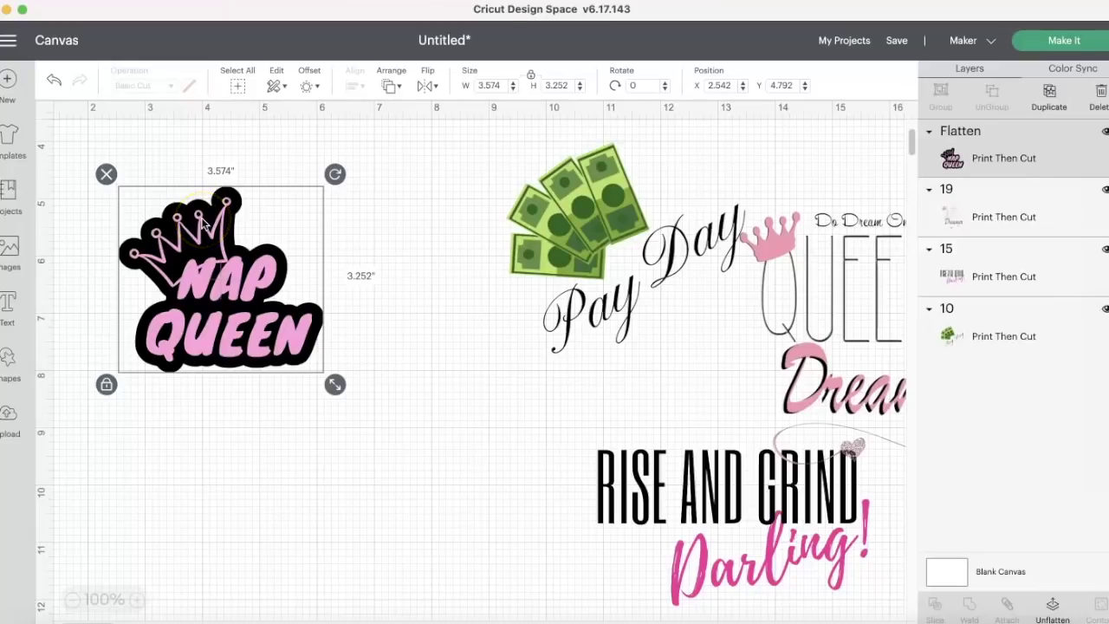
pyautogui.moveTo(336, 384); pyautogui.dragTo(279, 322)
pyautogui.moveTo(199, 251); pyautogui.dragTo(181, 208)
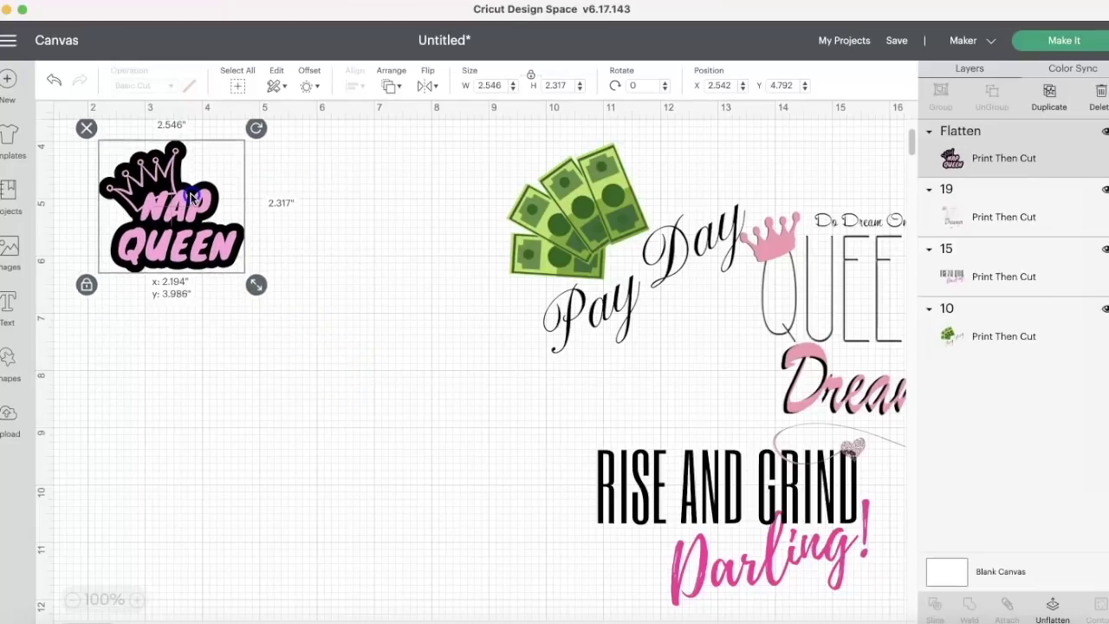
pyautogui.moveTo(742, 300); pyautogui.dragTo(229, 366)
pyautogui.click(311, 86)
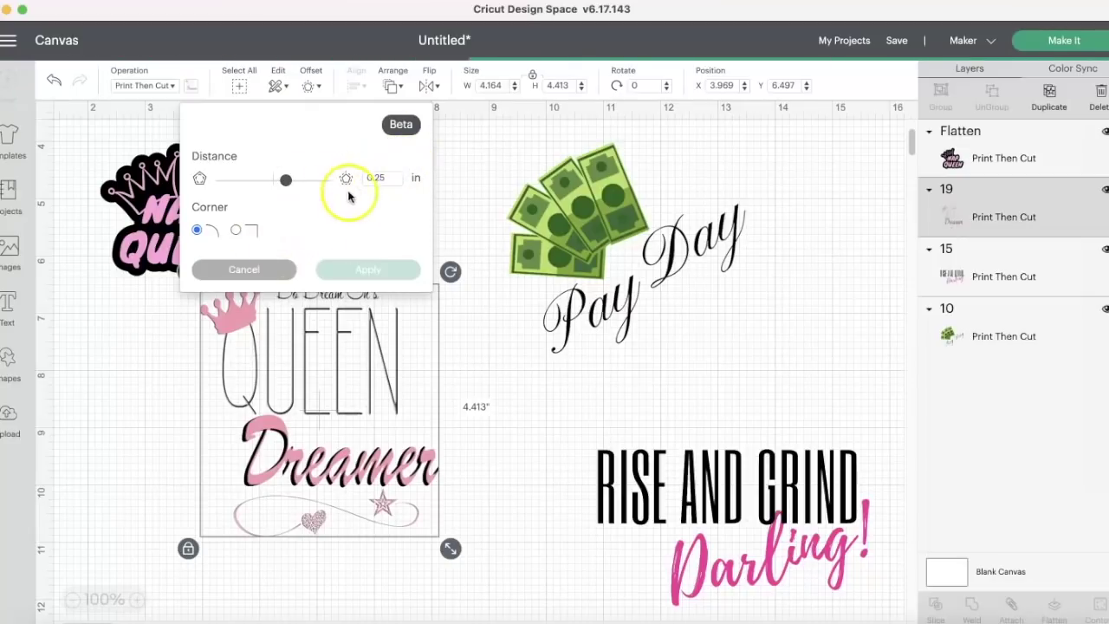
pyautogui.click(375, 180)
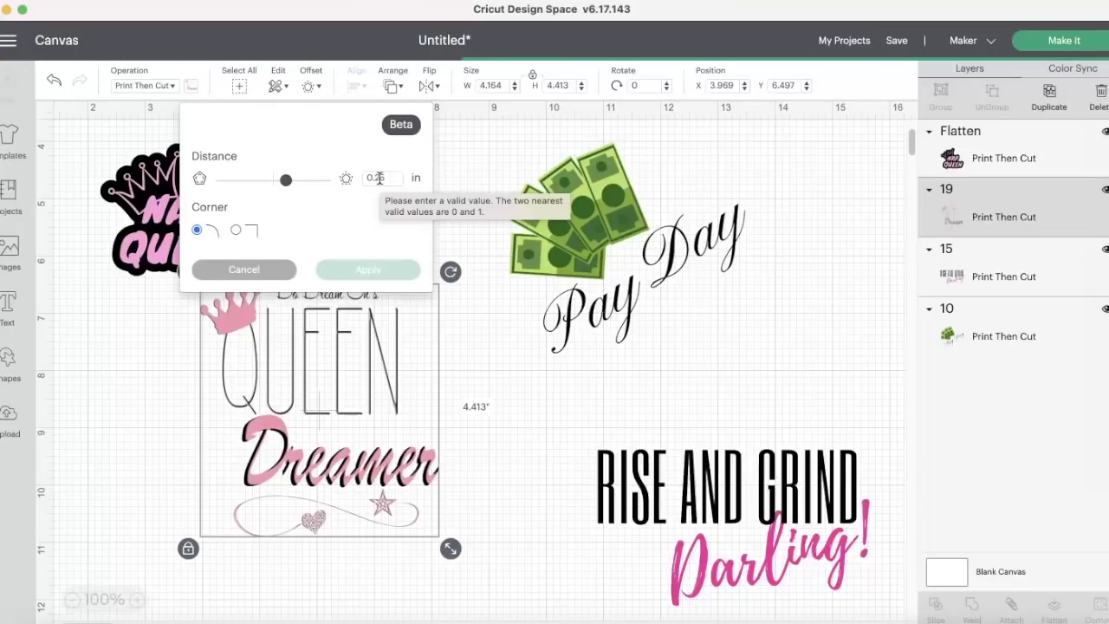
pyautogui.click(292, 256)
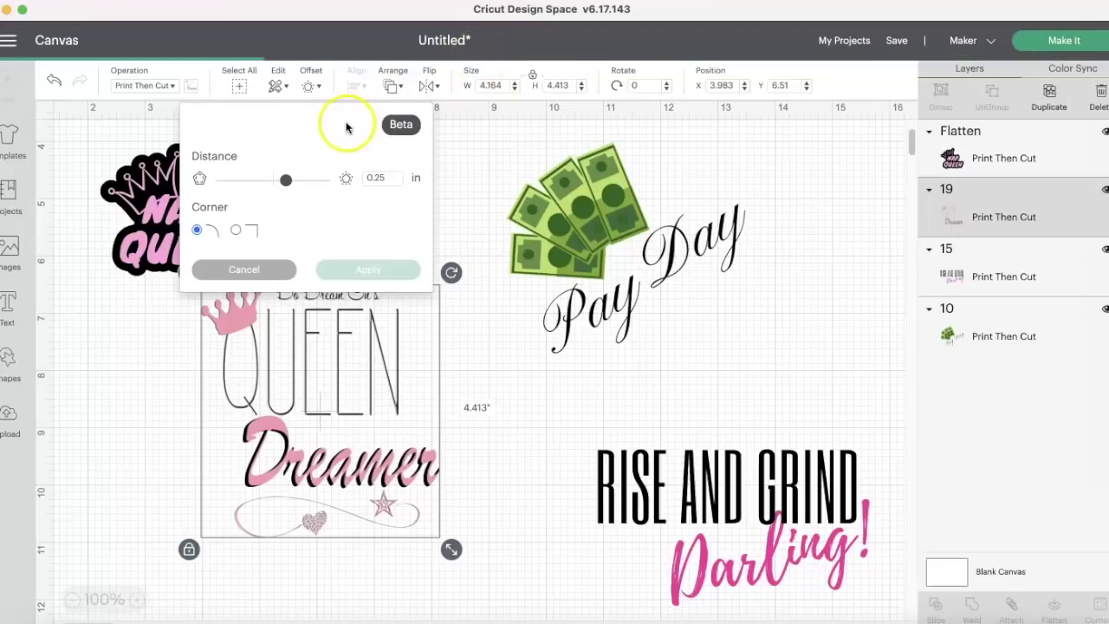
pyautogui.click(213, 269)
pyautogui.moveTo(281, 315); pyautogui.dragTo(281, 317)
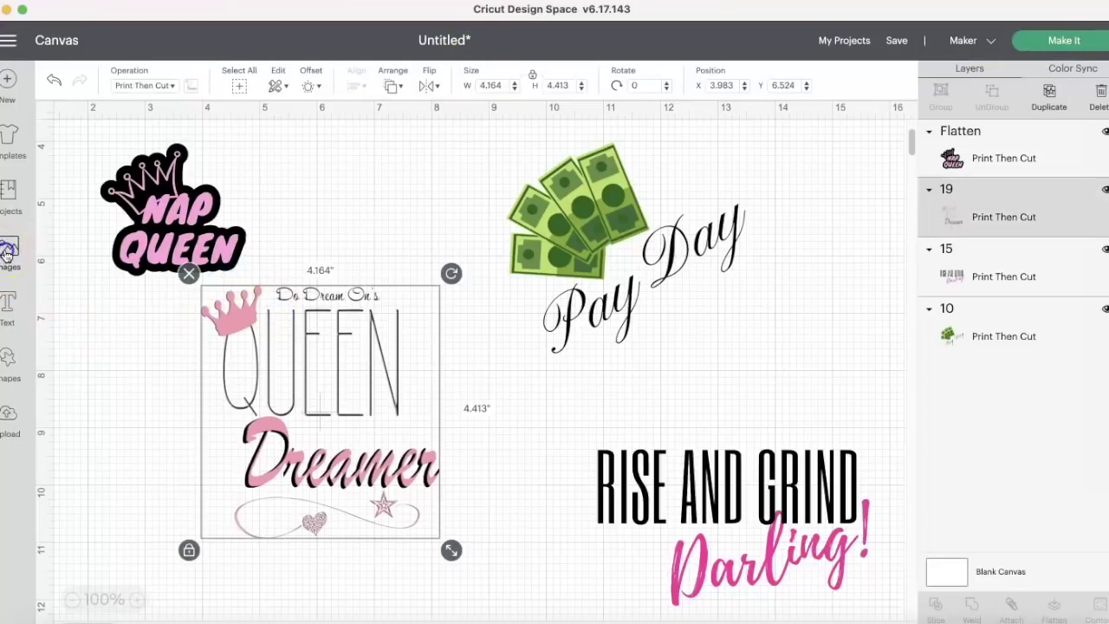
# - Add a circle shape, enlarge it to 5.5 inches and position it over the Queen Dreamer design
pyautogui.click(7, 254)
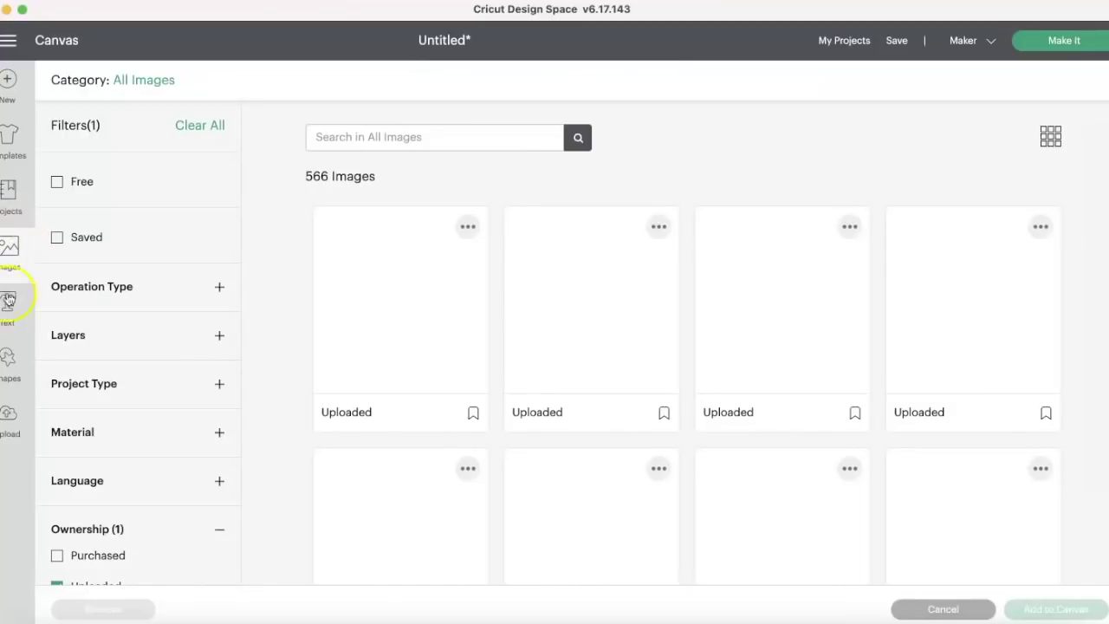
pyautogui.click(9, 369)
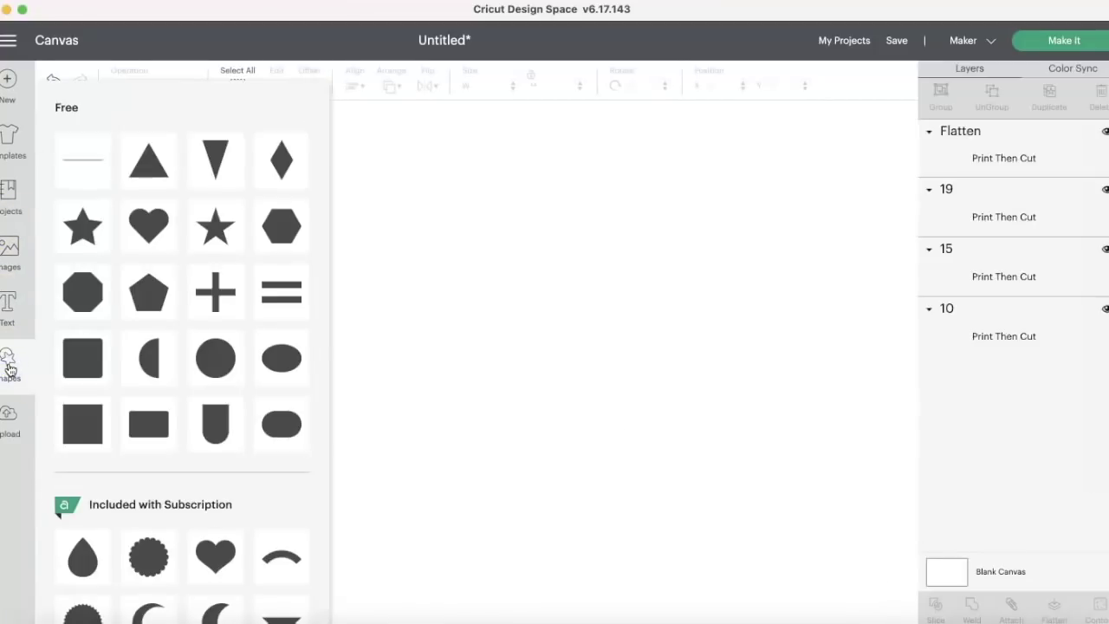
pyautogui.click(222, 363)
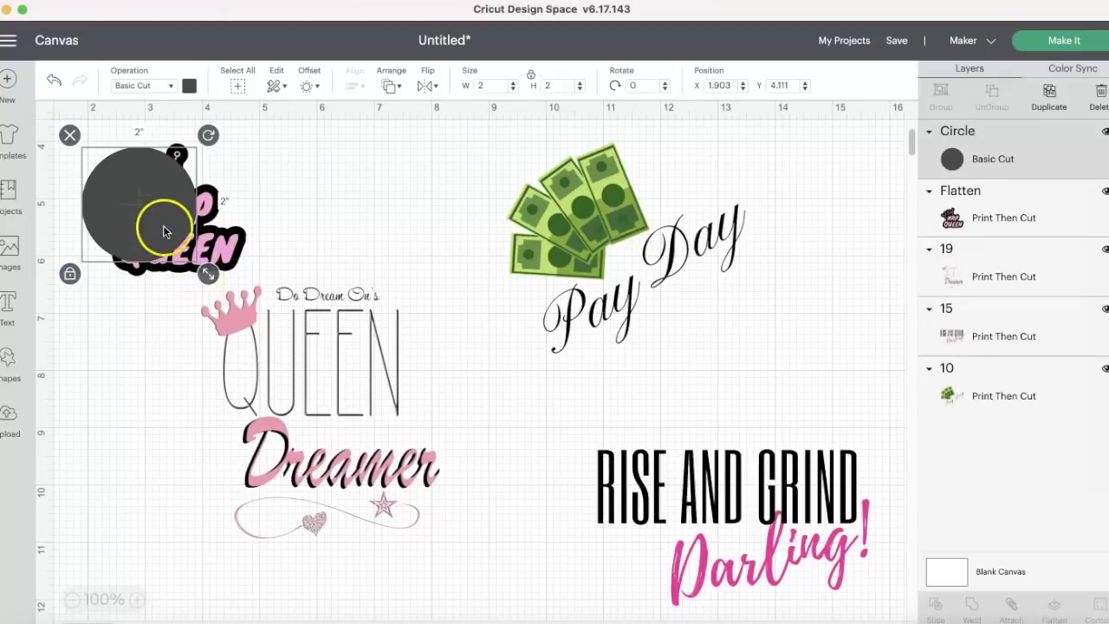
pyautogui.moveTo(164, 225); pyautogui.dragTo(248, 387)
pyautogui.moveTo(291, 428); pyautogui.dragTo(471, 512)
pyautogui.moveTo(371, 425); pyautogui.dragTo(367, 384)
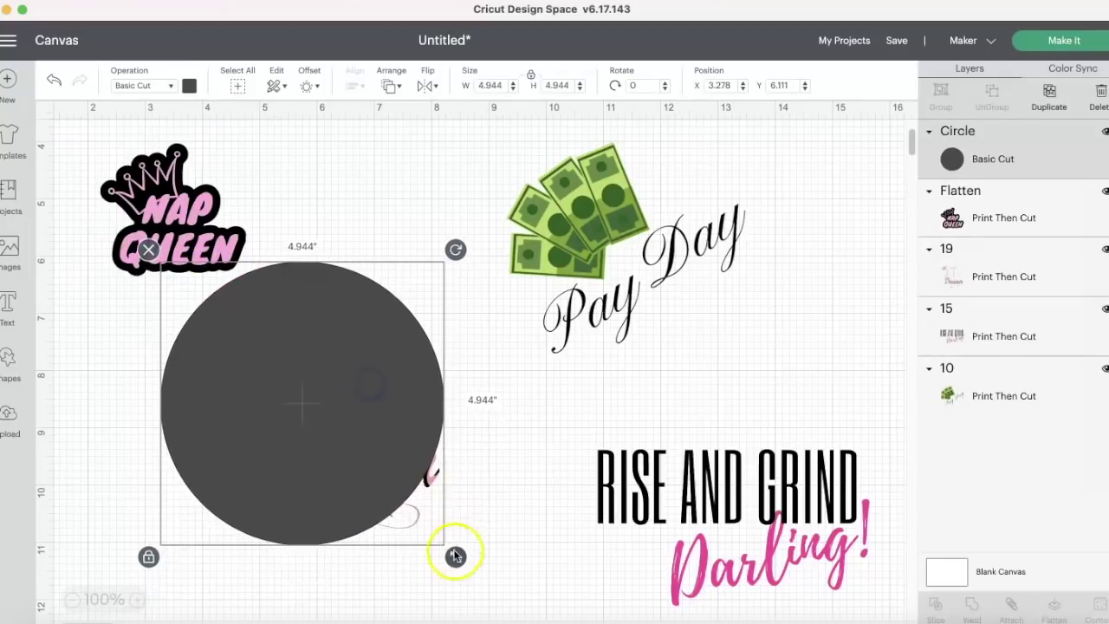
pyautogui.moveTo(458, 559); pyautogui.dragTo(489, 554)
pyautogui.moveTo(397, 462); pyautogui.dragTo(373, 436)
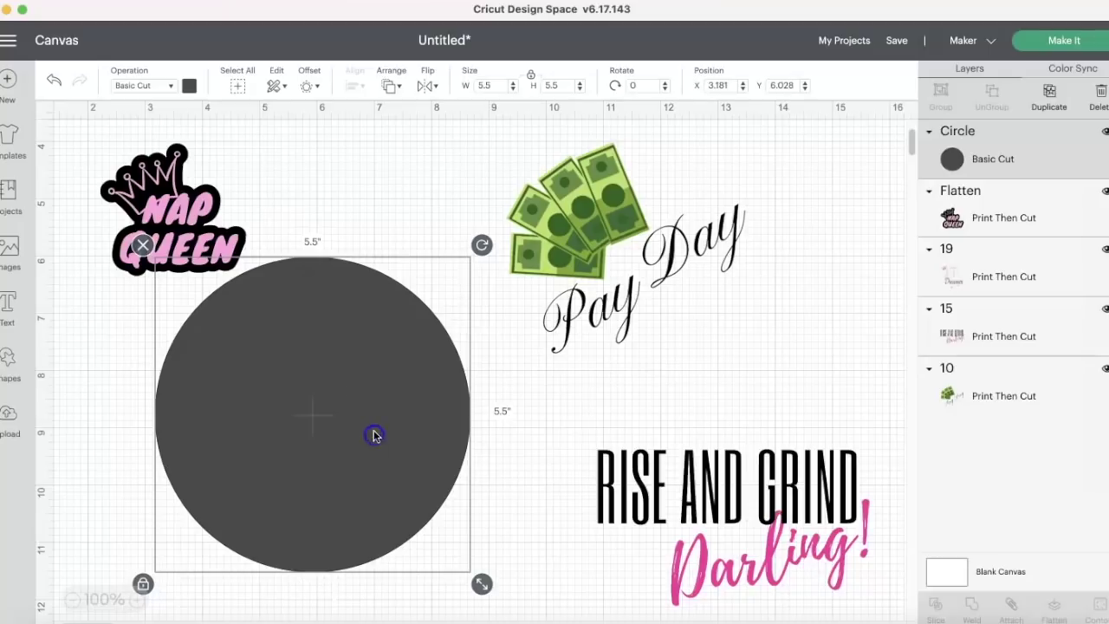
# - Change the circle's material color to white
pyautogui.click(189, 84)
pyautogui.click(205, 234)
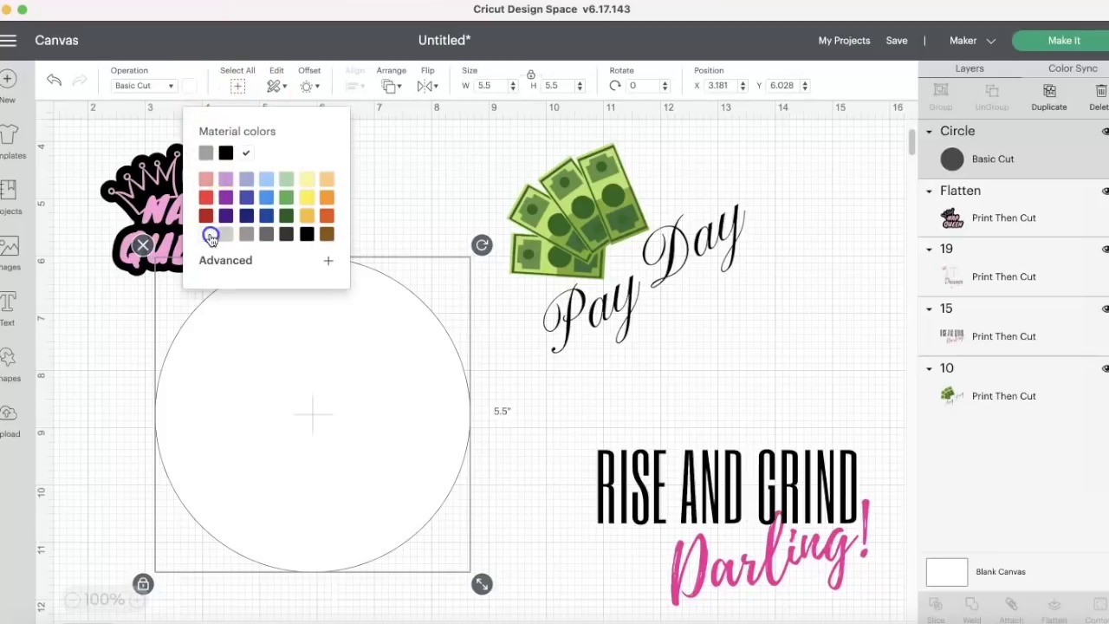
pyautogui.click(51, 113)
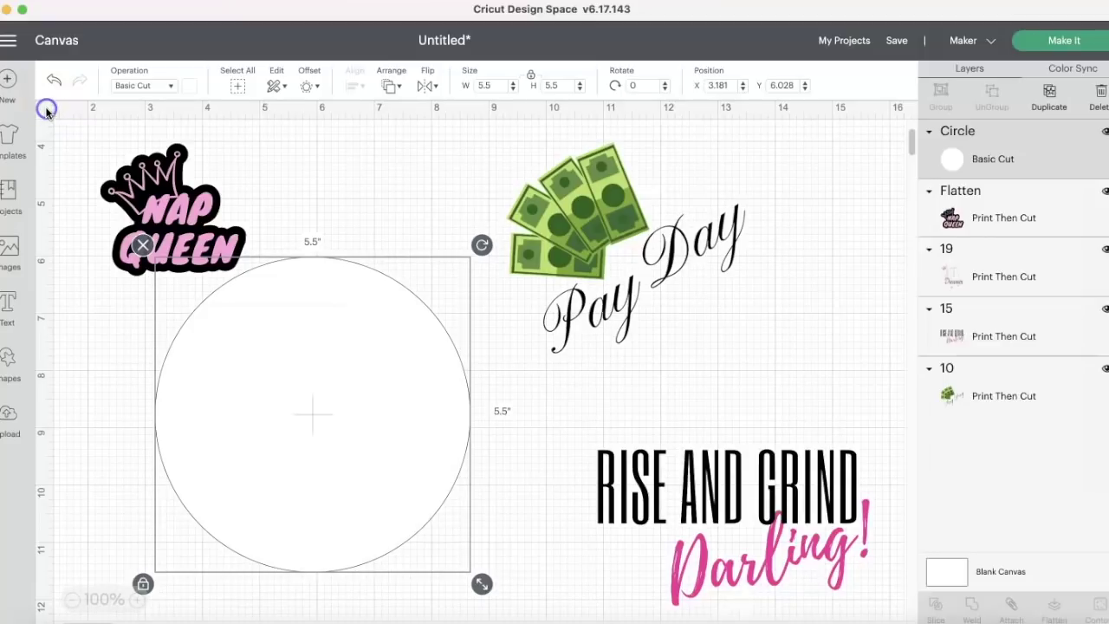
pyautogui.click(48, 113)
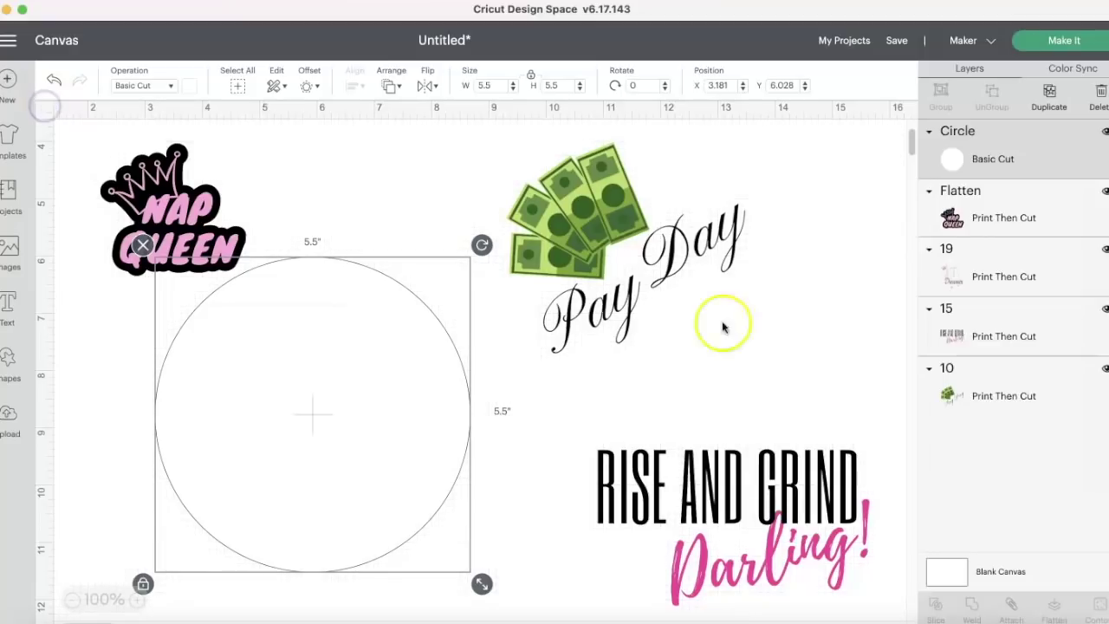
pyautogui.click(51, 113)
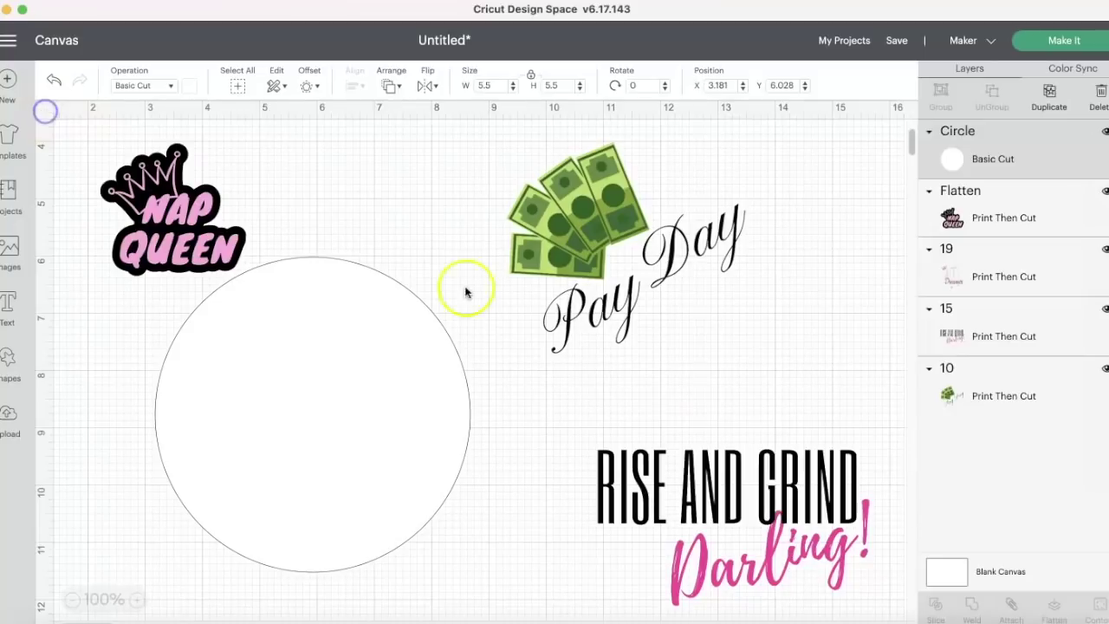
# - Set the blank canvas background color to light grey
pyautogui.click(947, 573)
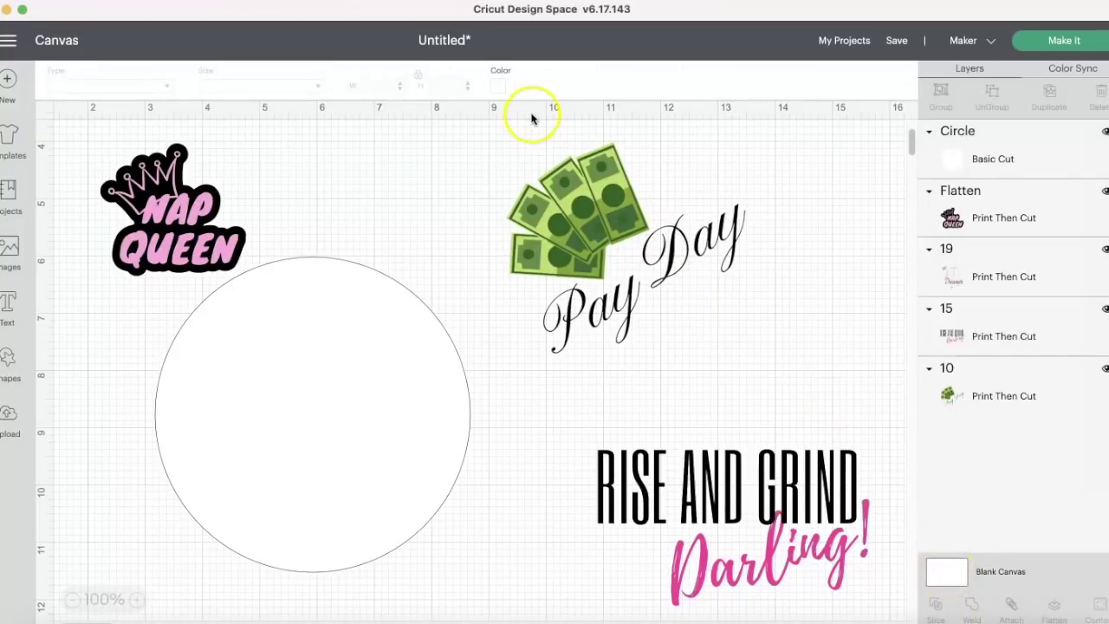
pyautogui.click(503, 85)
pyautogui.click(535, 223)
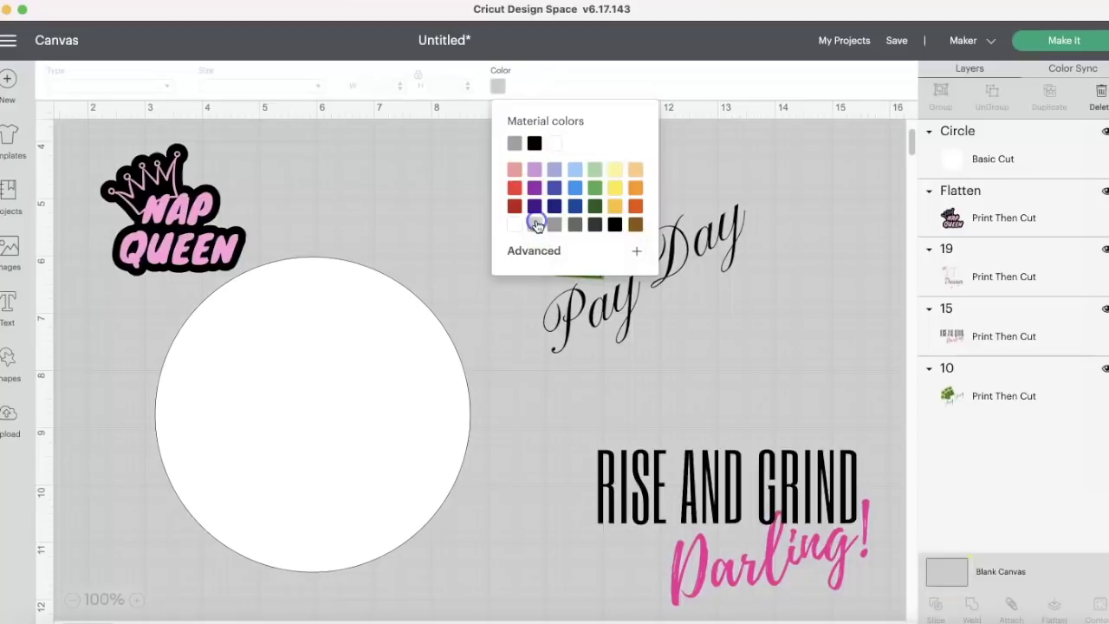
pyautogui.click(451, 168)
# - Send the white circle to the back, behind the Queen Dreamer design
pyautogui.click(335, 345)
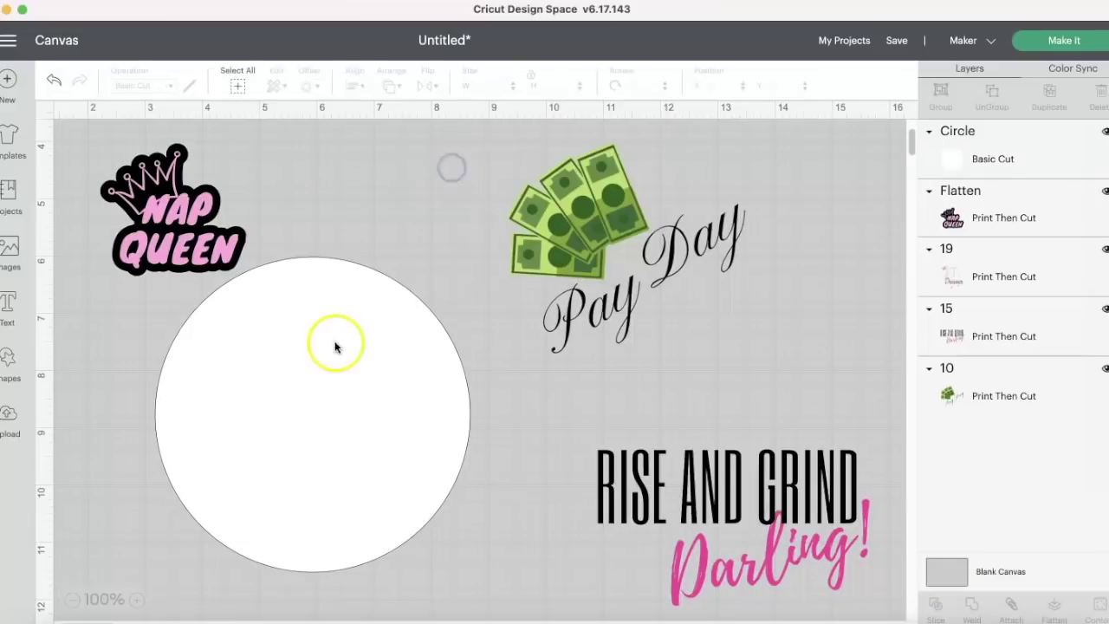
pyautogui.click(393, 86)
pyautogui.click(415, 130)
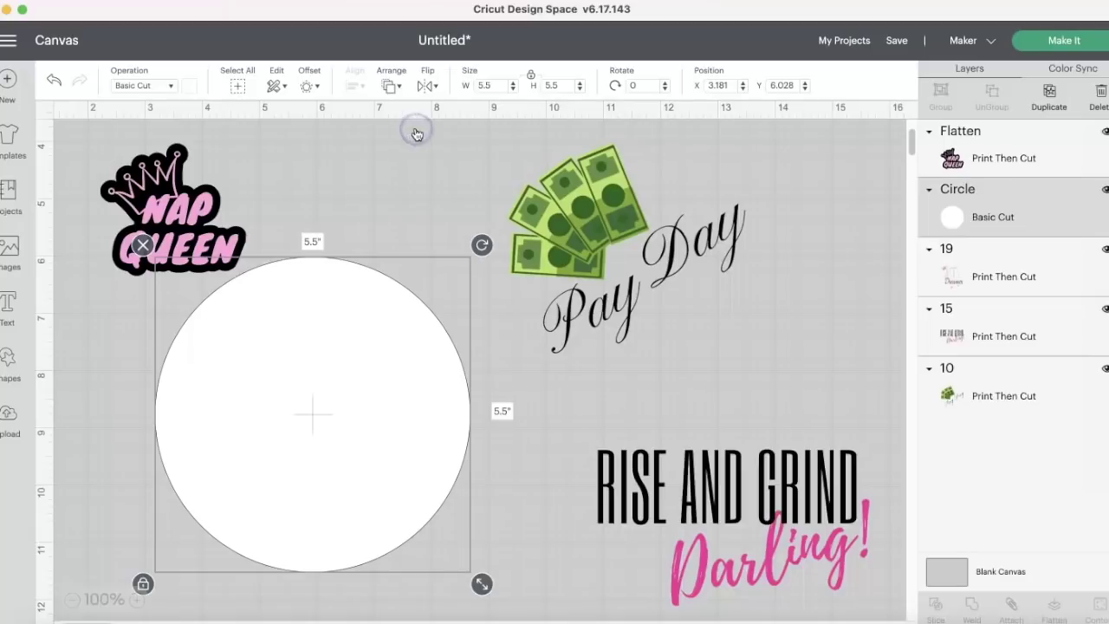
pyautogui.click(392, 86)
pyautogui.click(427, 109)
# - Center the Queen Dreamer design within the white circle and flatten the two into one printable image
pyautogui.moveTo(359, 331); pyautogui.dragTo(353, 338)
pyautogui.click(362, 431)
pyautogui.click(479, 405)
pyautogui.click(315, 335)
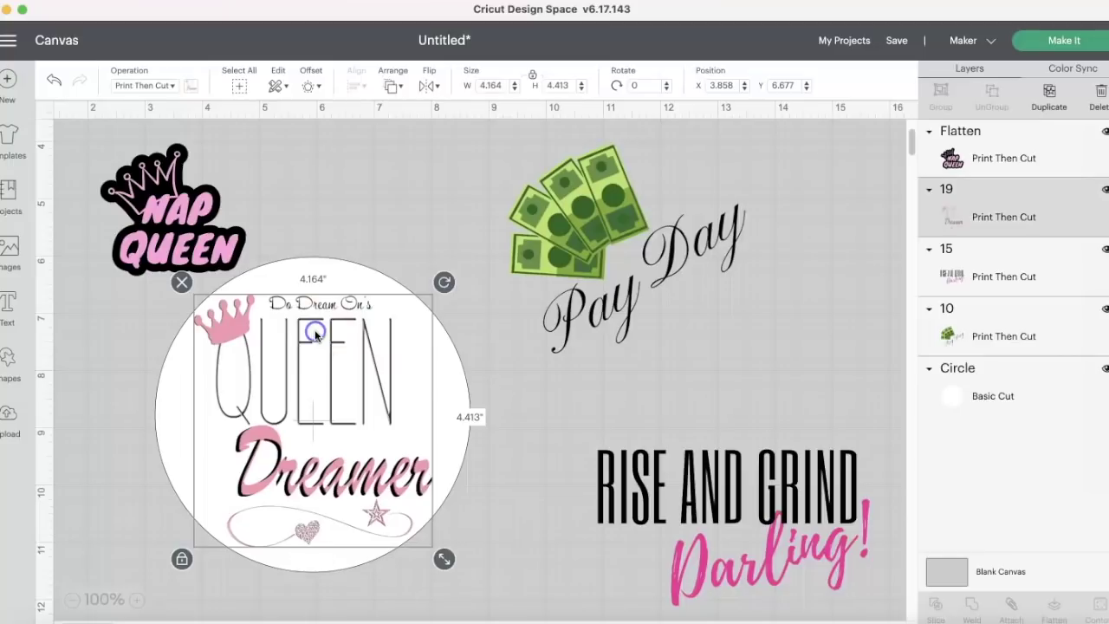
pyautogui.moveTo(304, 245); pyautogui.dragTo(373, 609)
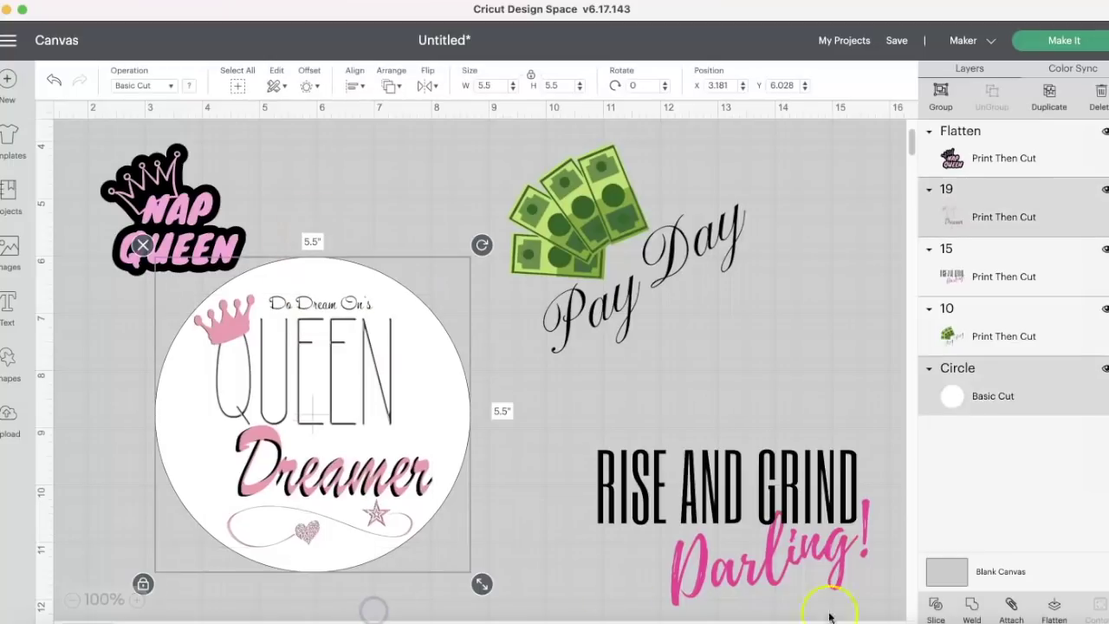
pyautogui.click(1051, 609)
# - Shrink the flattened Queen Dreamer sticker to about the size of Nap Queen and place it beside Nap Queen
pyautogui.moveTo(482, 584); pyautogui.dragTo(337, 438)
pyautogui.moveTo(260, 364); pyautogui.dragTo(358, 293)
pyautogui.moveTo(433, 367); pyautogui.dragTo(395, 291)
pyautogui.moveTo(323, 237); pyautogui.dragTo(328, 208)
# - Move Pay Day below the Queen Dreamer sticker and apply a 0.25-inch rounded-corner offset to it
pyautogui.moveTo(611, 256); pyautogui.dragTo(360, 418)
pyautogui.click(313, 88)
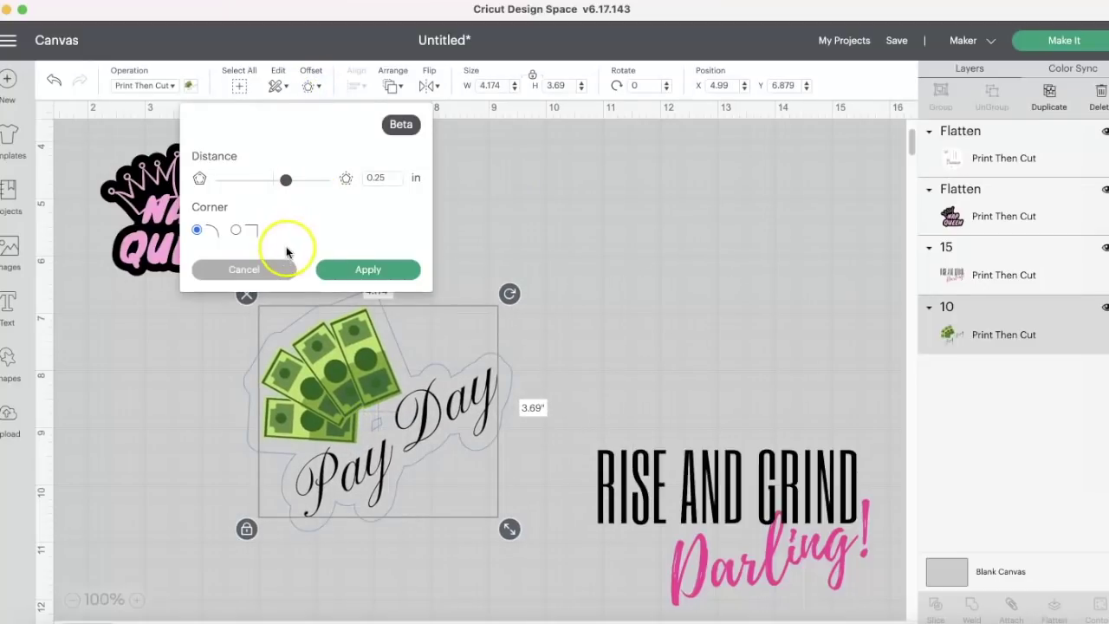
pyautogui.click(340, 269)
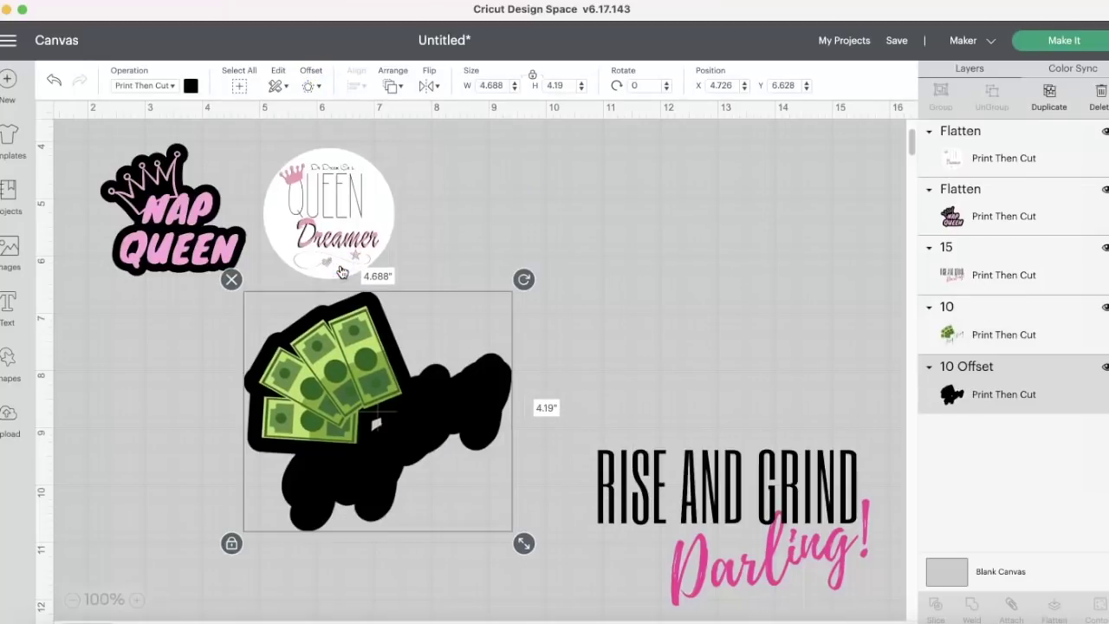
# - Try moving the Pay Day design relative to its black offset and undo the moves
pyautogui.moveTo(410, 404)
pyautogui.mouseDown()
pyautogui.moveTo(558, 320)
pyautogui.moveTo(411, 416)
pyautogui.moveTo(407, 404)
pyautogui.mouseUp()
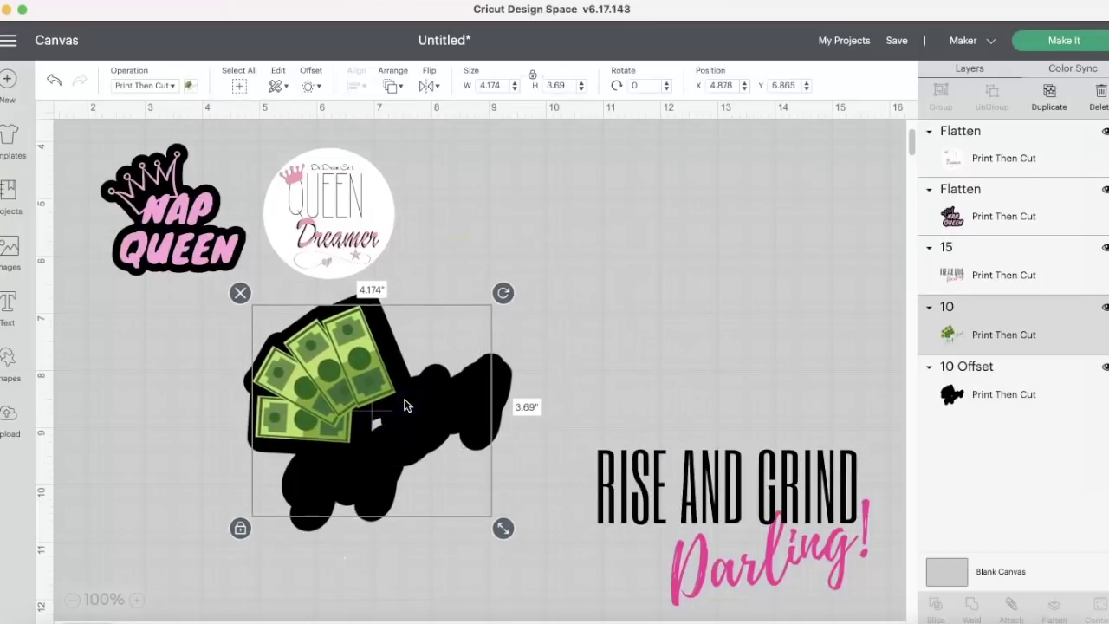
pyautogui.press('super+z')
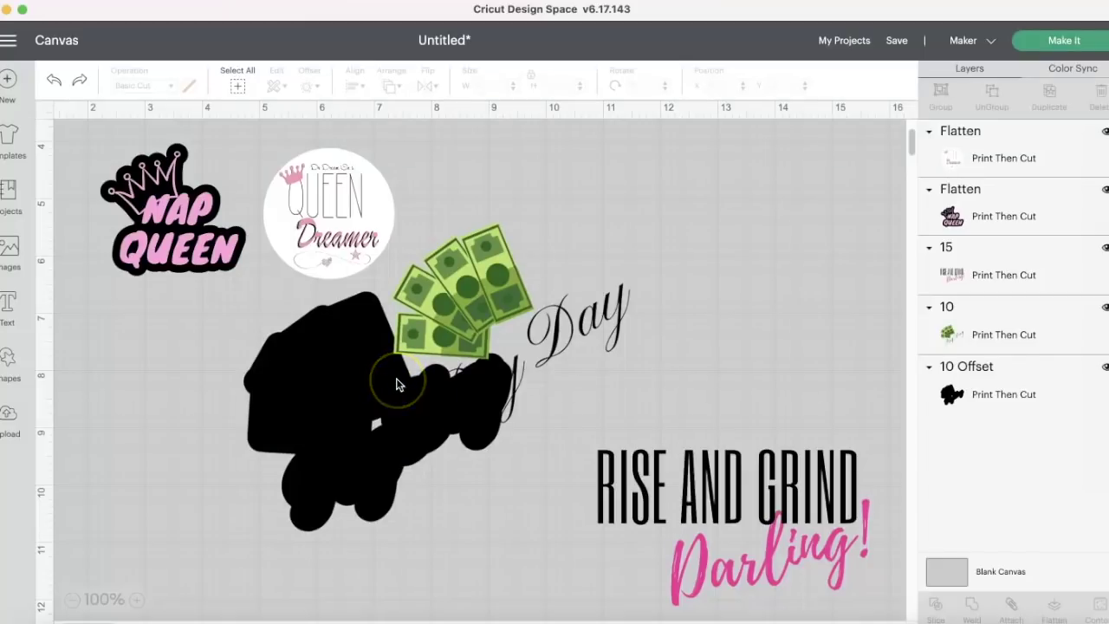
pyautogui.press('super+z')
pyautogui.click(499, 411)
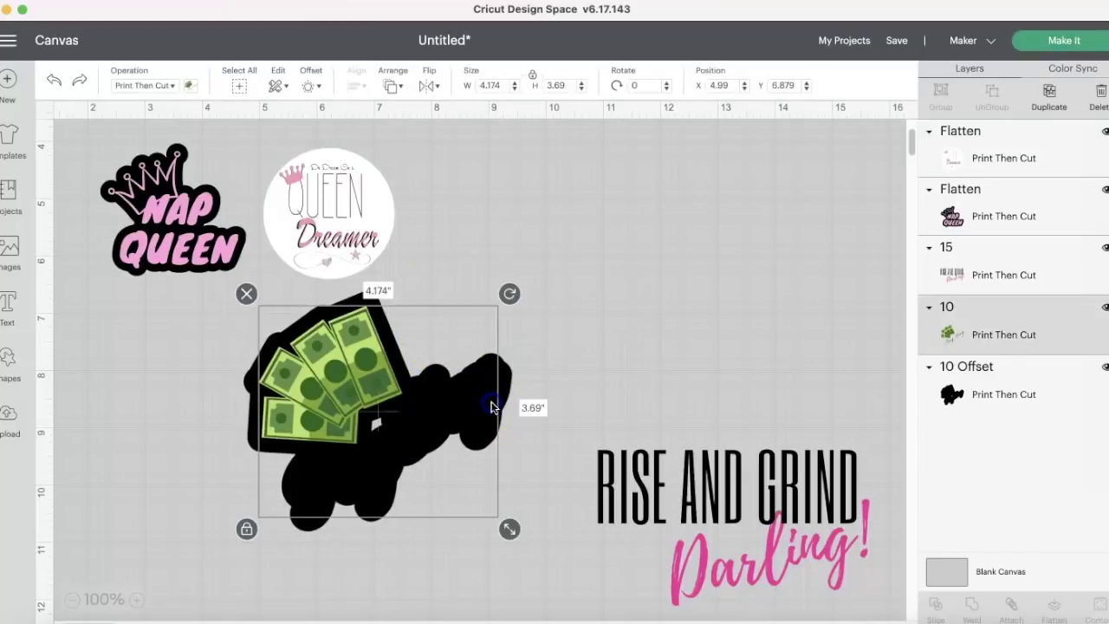
# - Change the Pay Day offset's print color from black to white
pyautogui.click(228, 394)
pyautogui.click(248, 373)
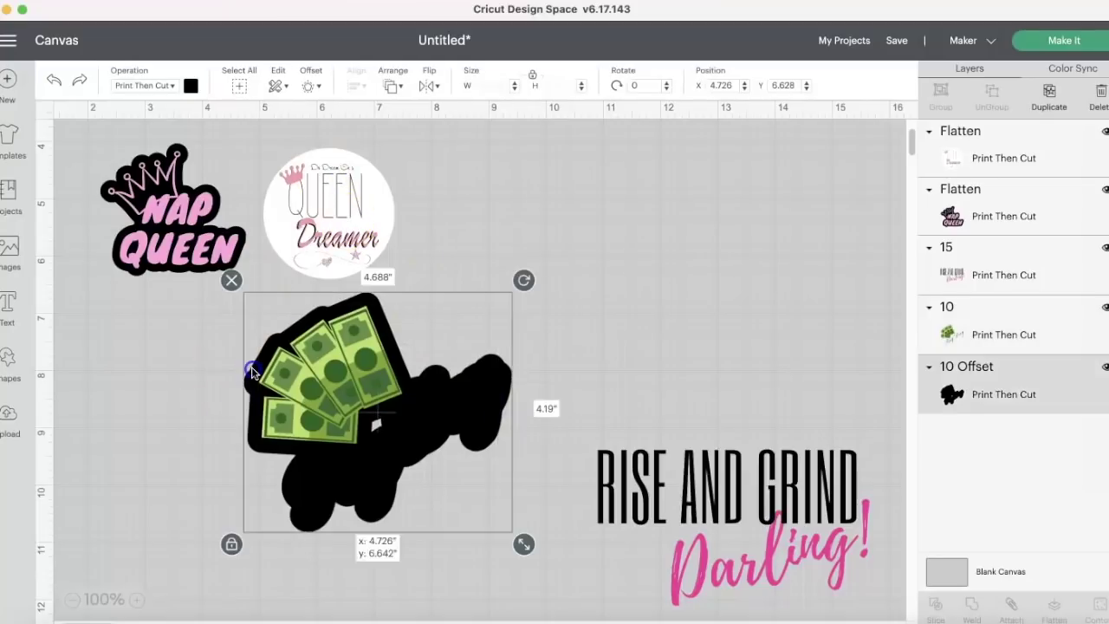
pyautogui.click(191, 85)
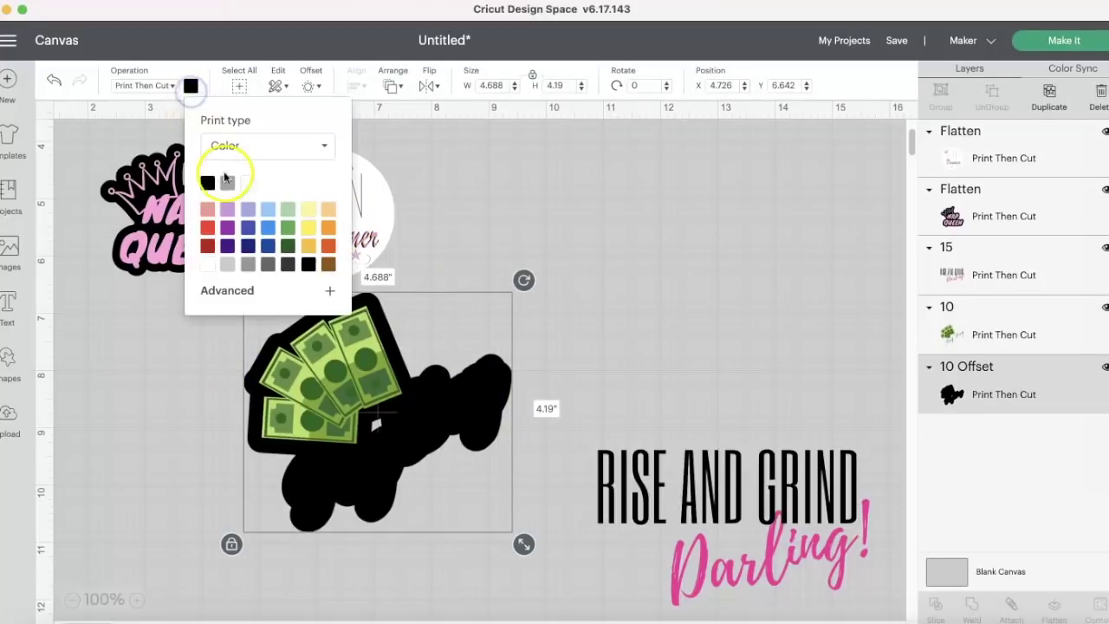
pyautogui.click(248, 183)
pyautogui.click(517, 255)
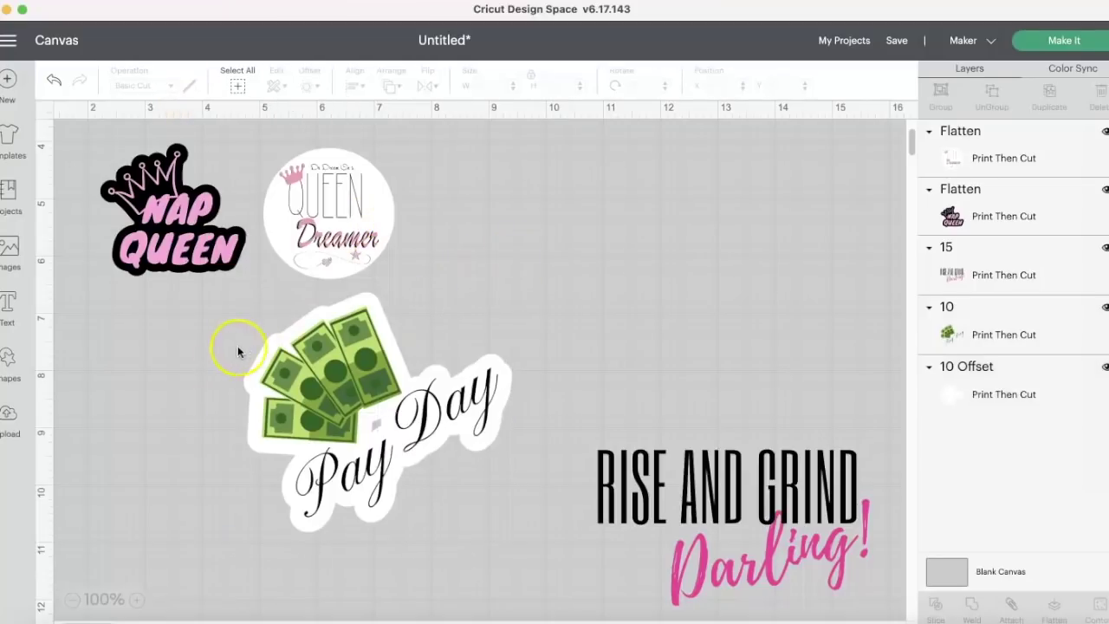
# - Set the Pay Day offset's print color to the custom pink hex value #f993c7
pyautogui.click(267, 346)
pyautogui.click(244, 376)
pyautogui.click(255, 439)
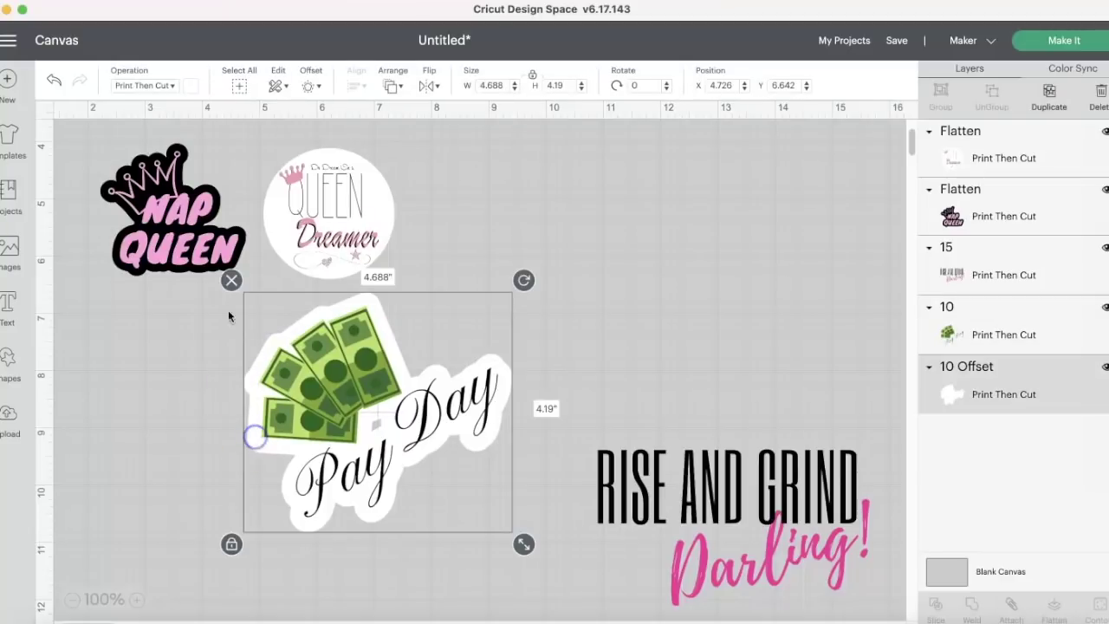
pyautogui.click(189, 88)
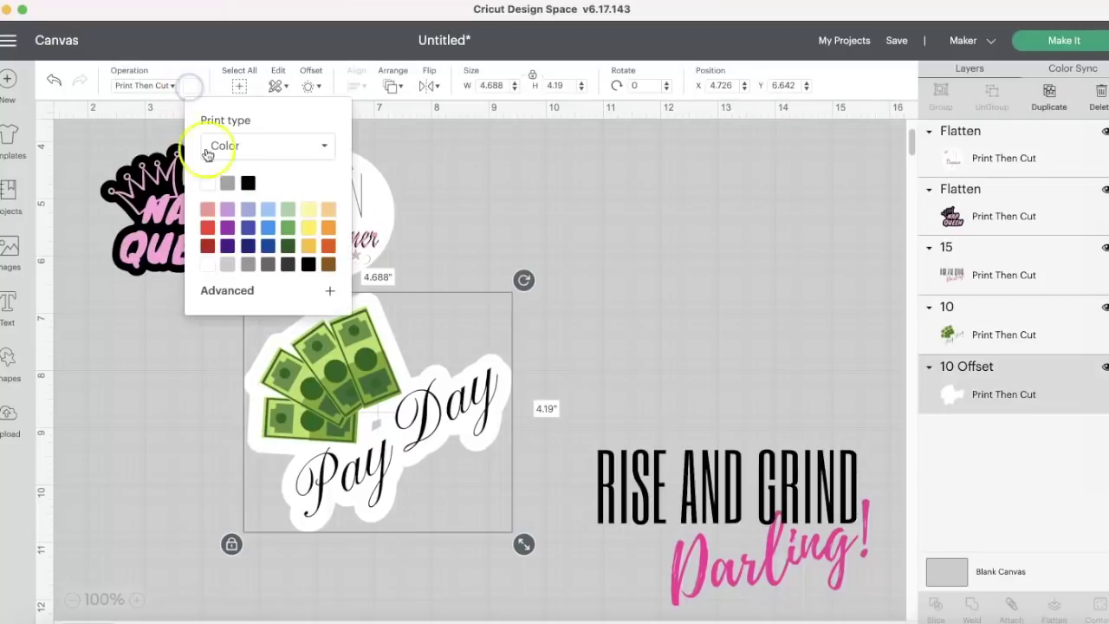
pyautogui.click(329, 293)
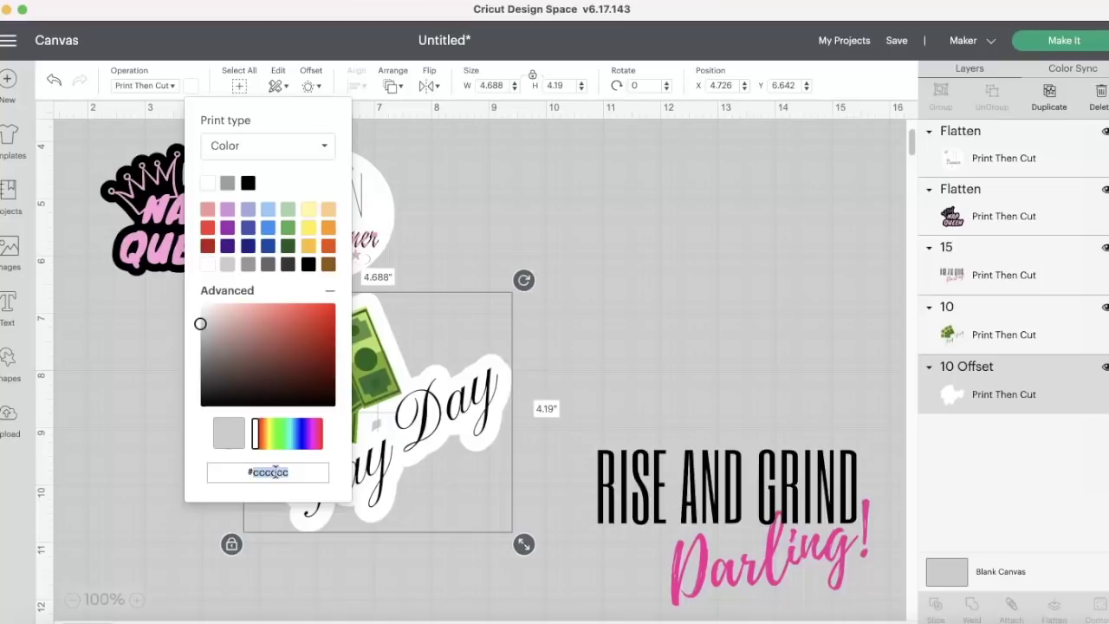
pyautogui.write('f9')
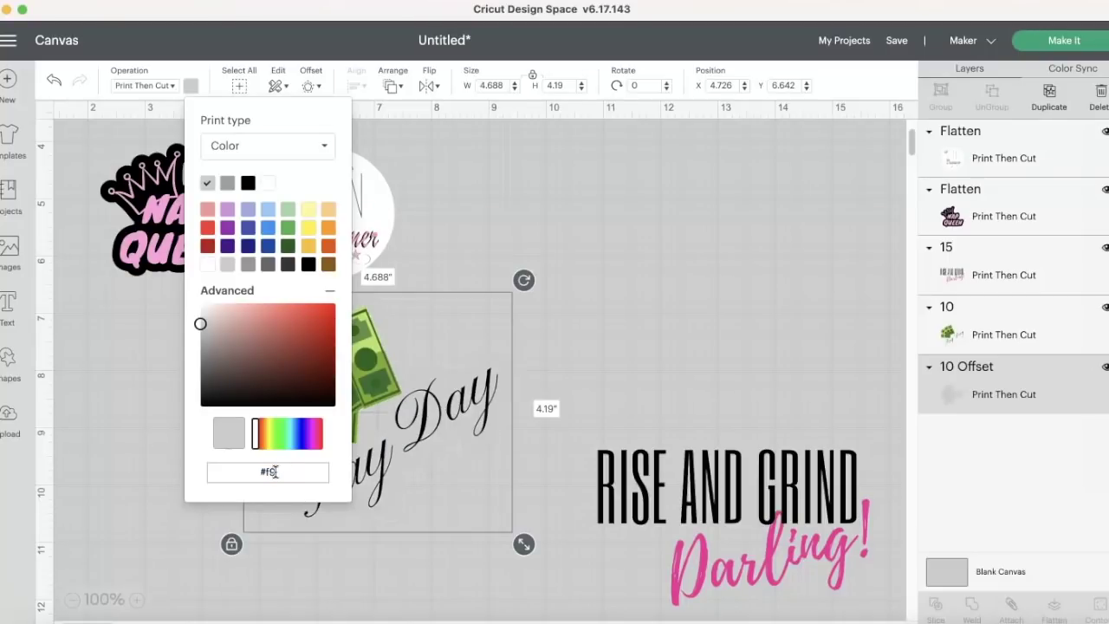
pyautogui.write('93c7')
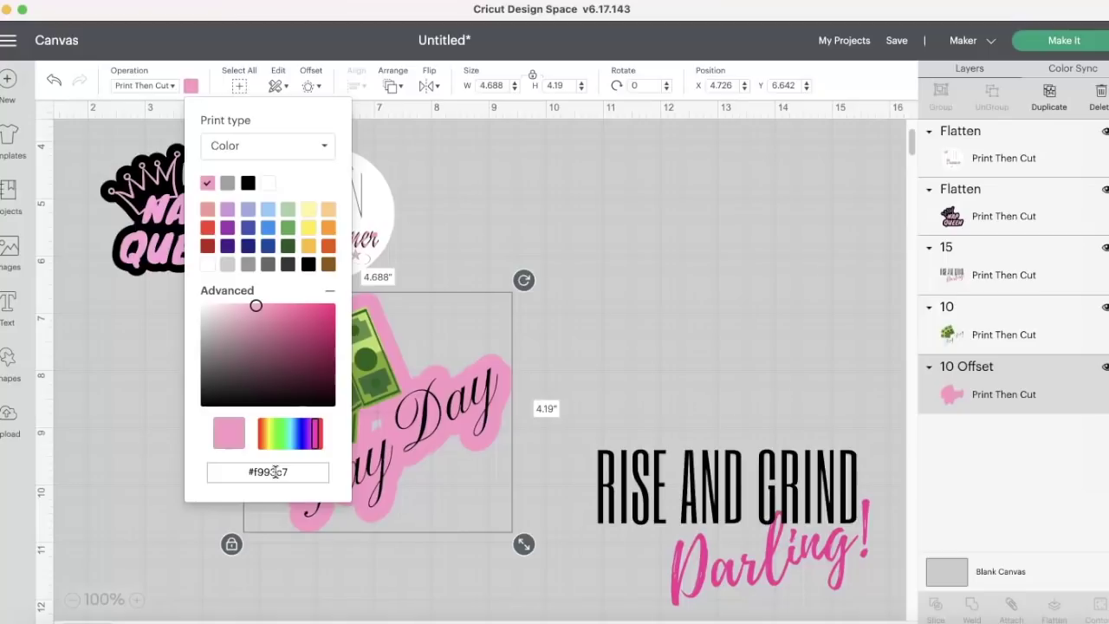
# - Flatten the Pay Day design together with its pink offset
pyautogui.click(669, 300)
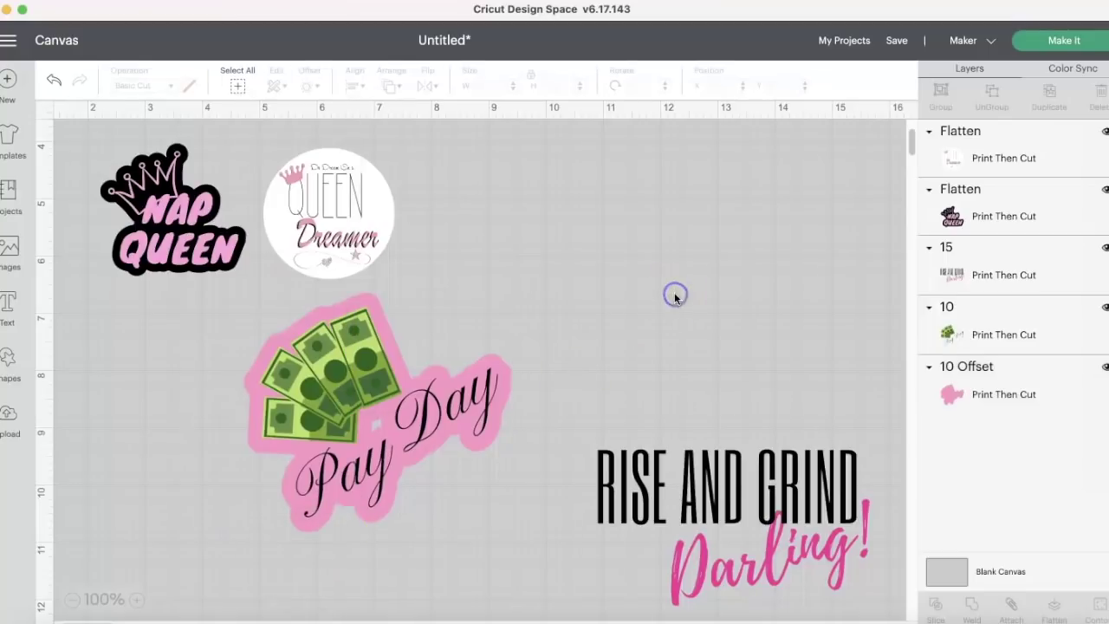
pyautogui.moveTo(218, 356); pyautogui.dragTo(560, 490)
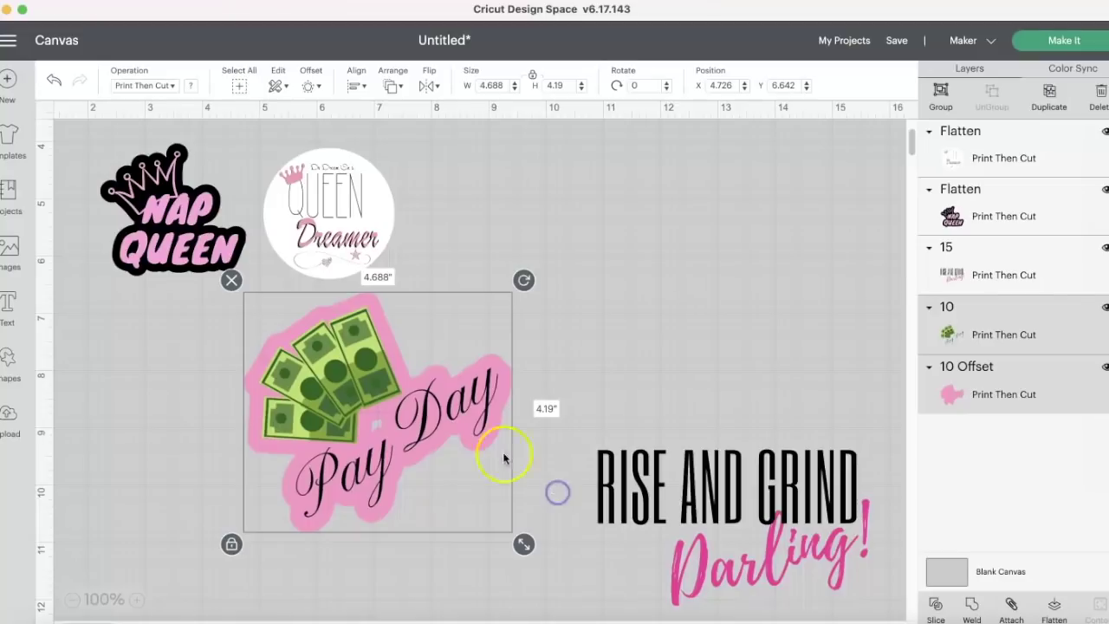
pyautogui.click(1057, 606)
# - Shrink the flattened Pay Day sticker and place it in the row beside Queen Dreamer
pyautogui.moveTo(520, 530); pyautogui.dragTo(750, 407)
pyautogui.moveTo(731, 368); pyautogui.dragTo(638, 243)
pyautogui.moveTo(554, 149); pyautogui.dragTo(511, 155)
# - Move Rise and Grind below the finished stickers and apply a 0.25-inch rounded-corner offset to it
pyautogui.moveTo(661, 470); pyautogui.dragTo(372, 396)
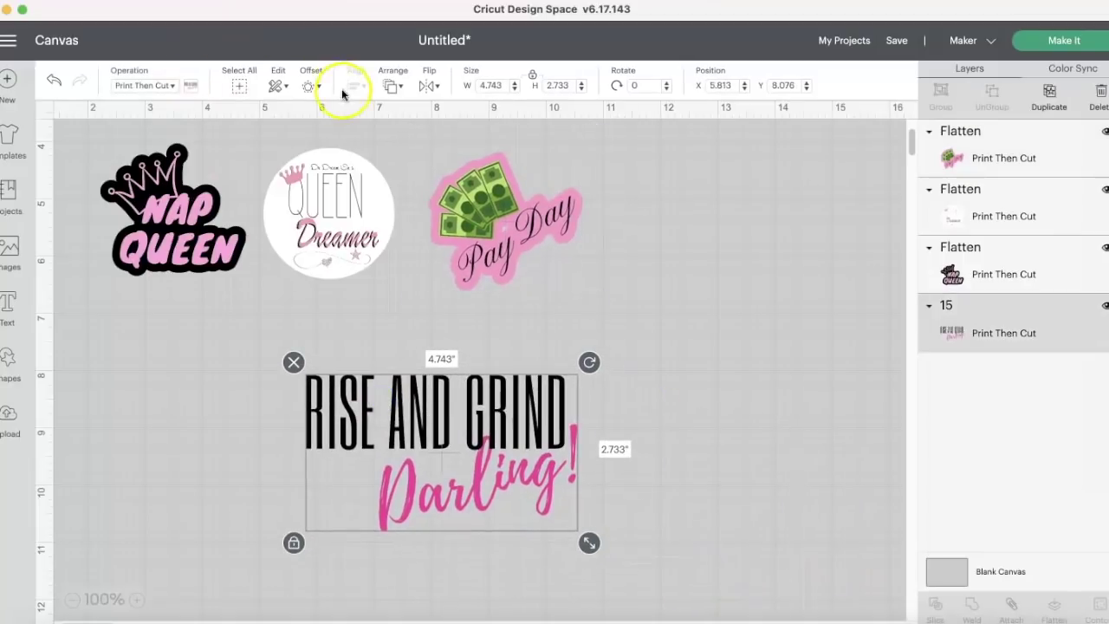
pyautogui.click(310, 85)
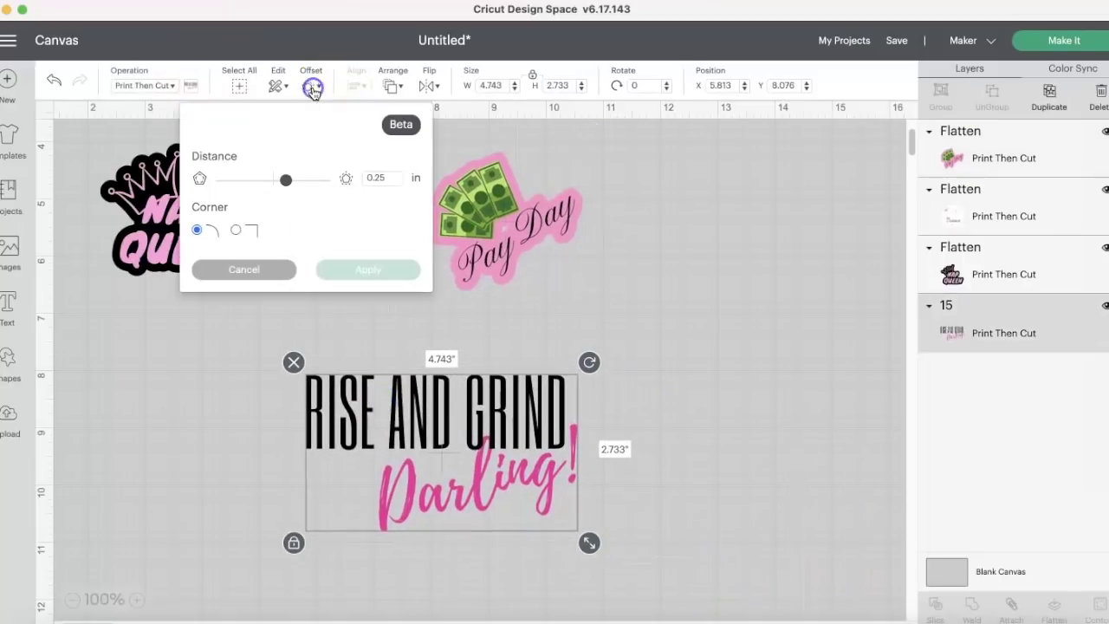
pyautogui.click(370, 265)
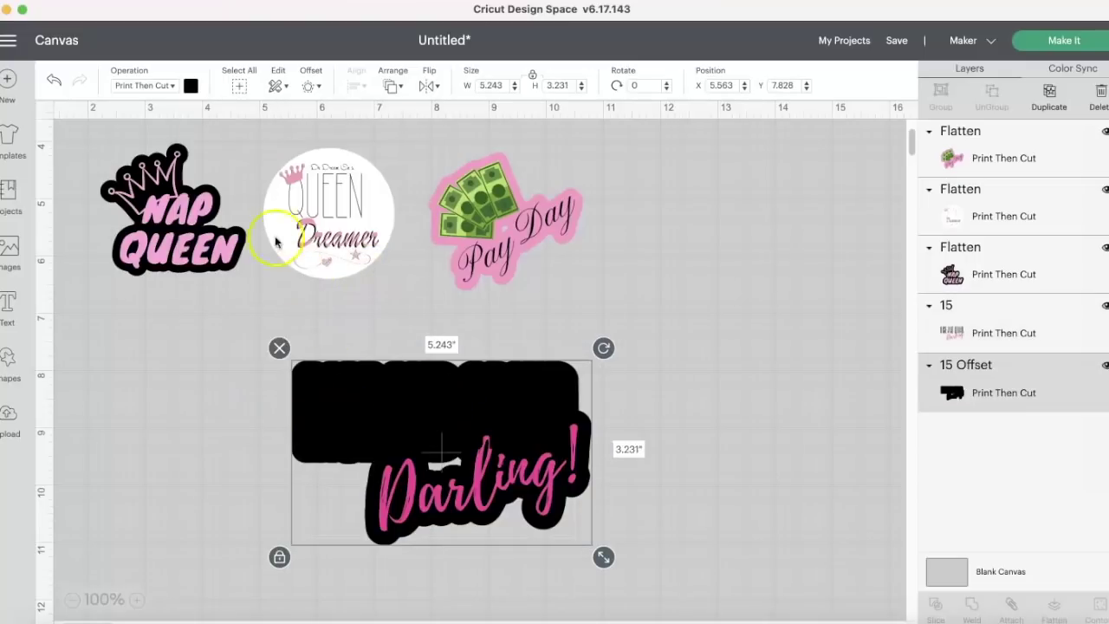
# - Set the Rise and Grind offset's print color to white and flatten the offset together with the design
pyautogui.click(193, 86)
pyautogui.click(250, 182)
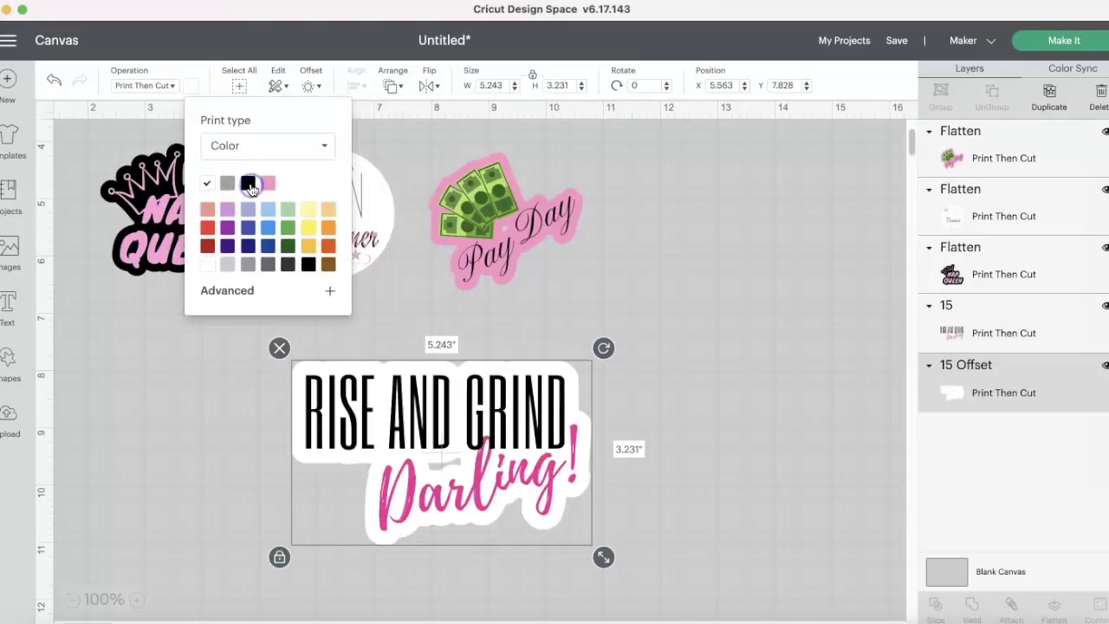
pyautogui.click(230, 185)
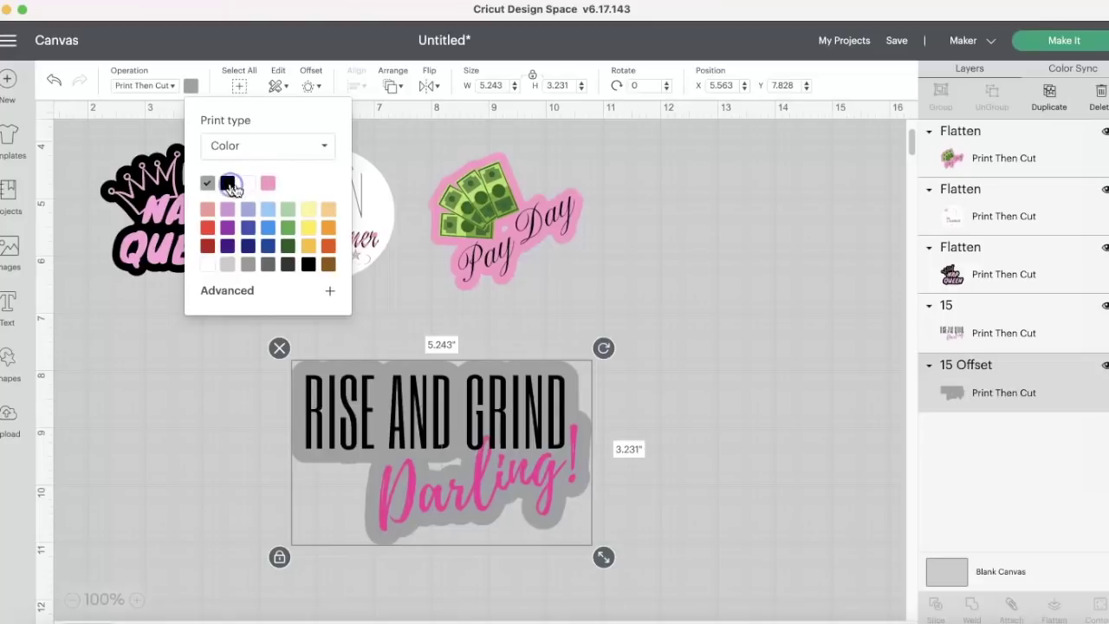
pyautogui.click(267, 185)
pyautogui.click(248, 185)
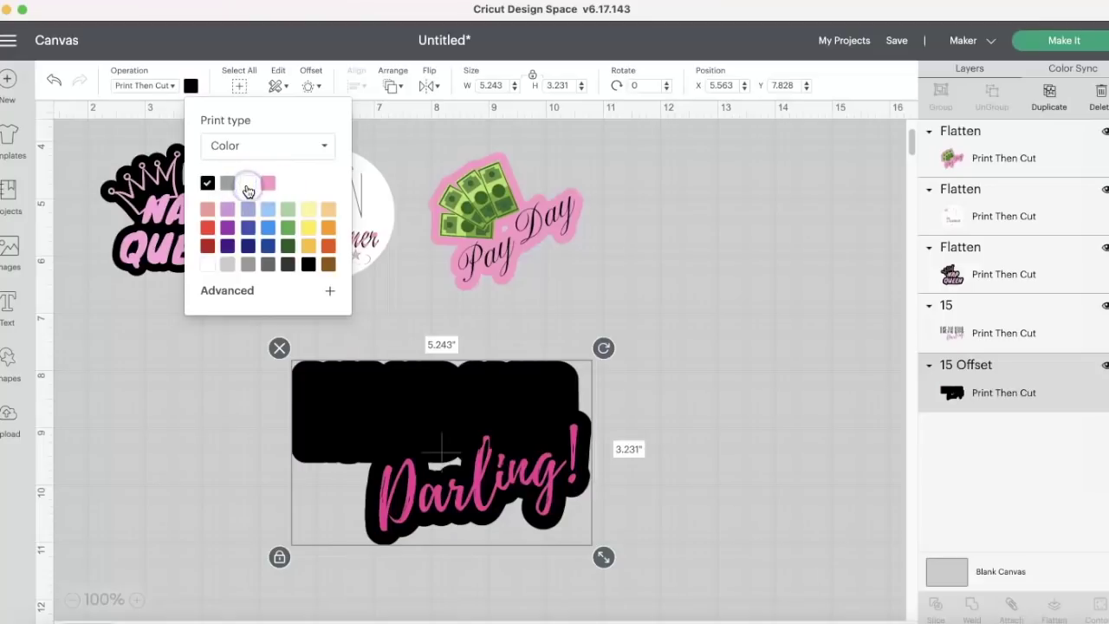
pyautogui.click(248, 184)
pyautogui.moveTo(259, 364); pyautogui.dragTo(703, 604)
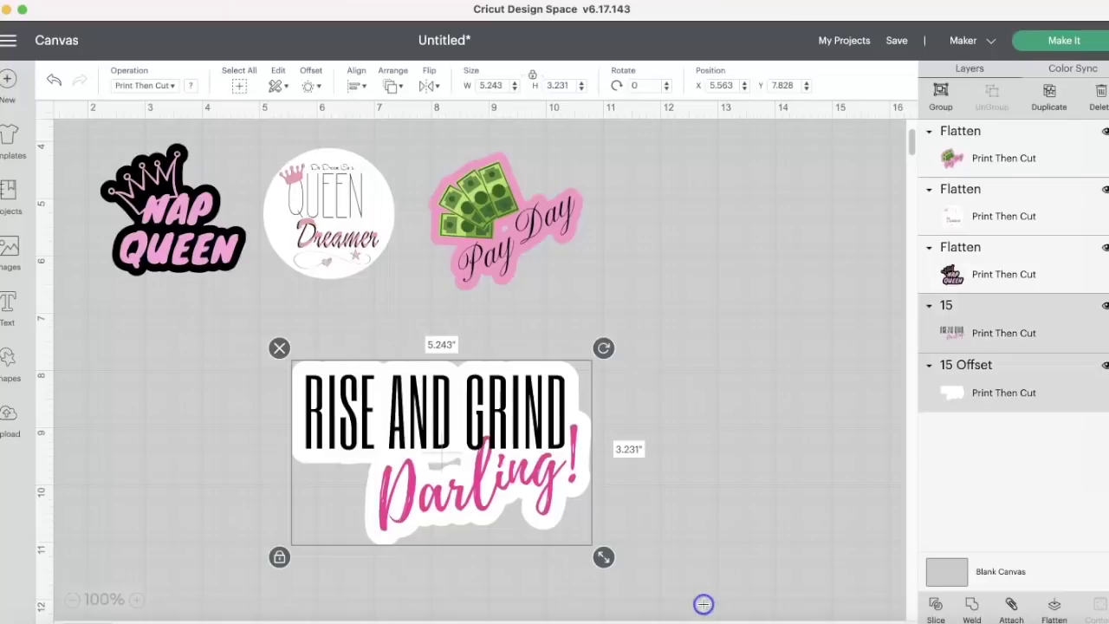
pyautogui.click(1049, 608)
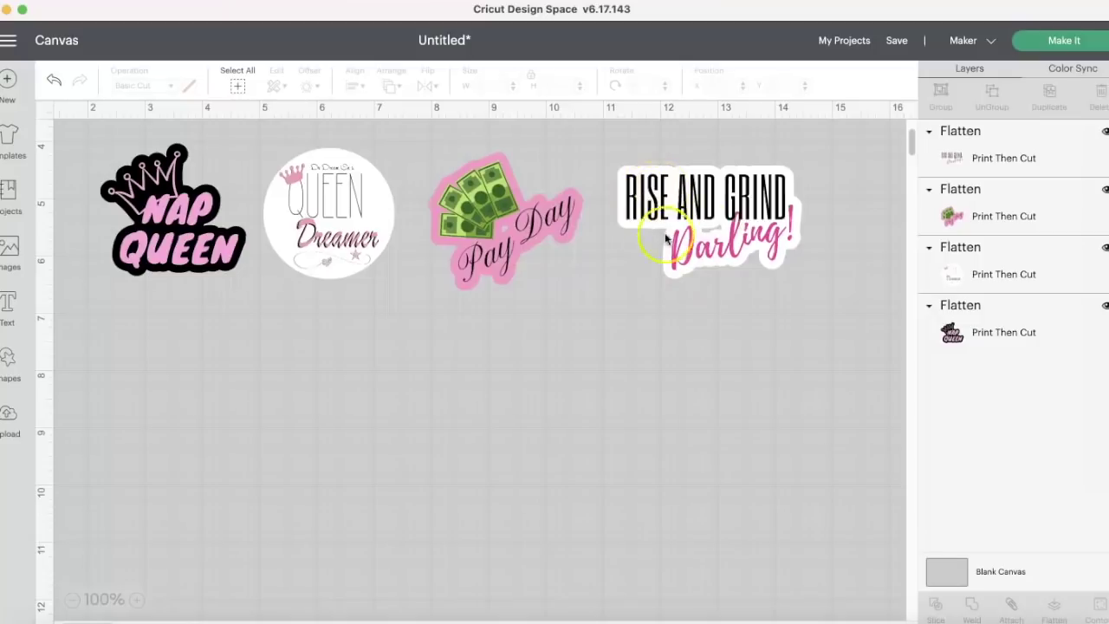
# - Shrink the four finished stickers in the row, Rise and Grind to about 2.56 inches and Nap Queen to about 2.23 inches wide
pyautogui.click(710, 208)
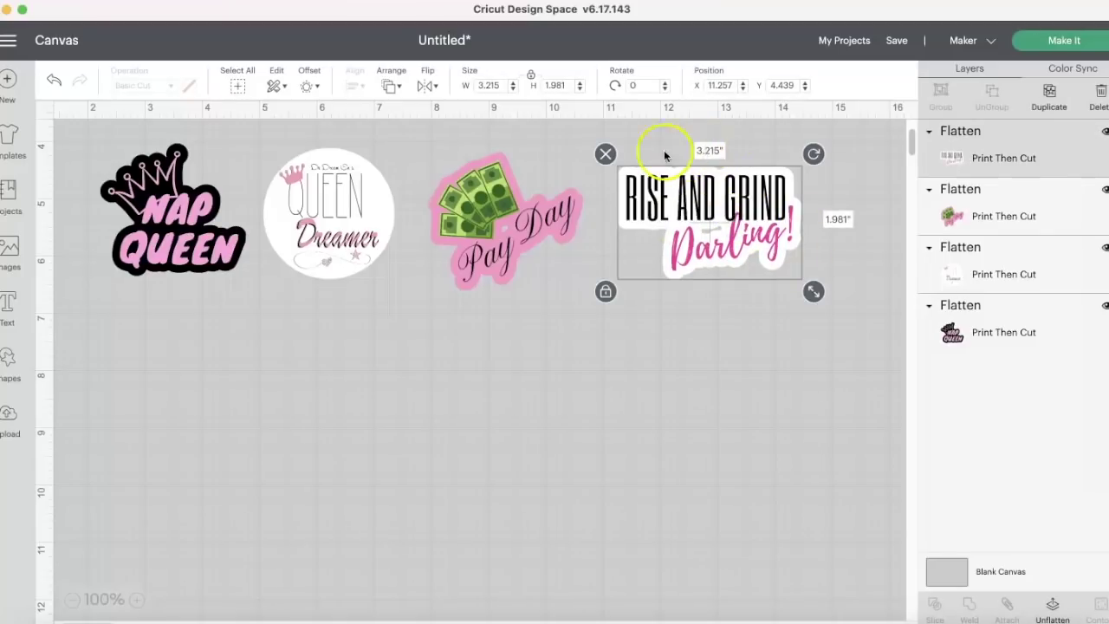
pyautogui.moveTo(812, 291); pyautogui.dragTo(768, 264)
pyautogui.click(502, 216)
pyautogui.moveTo(597, 302); pyautogui.dragTo(567, 276)
pyautogui.click(330, 212)
pyautogui.moveTo(404, 288); pyautogui.dragTo(378, 266)
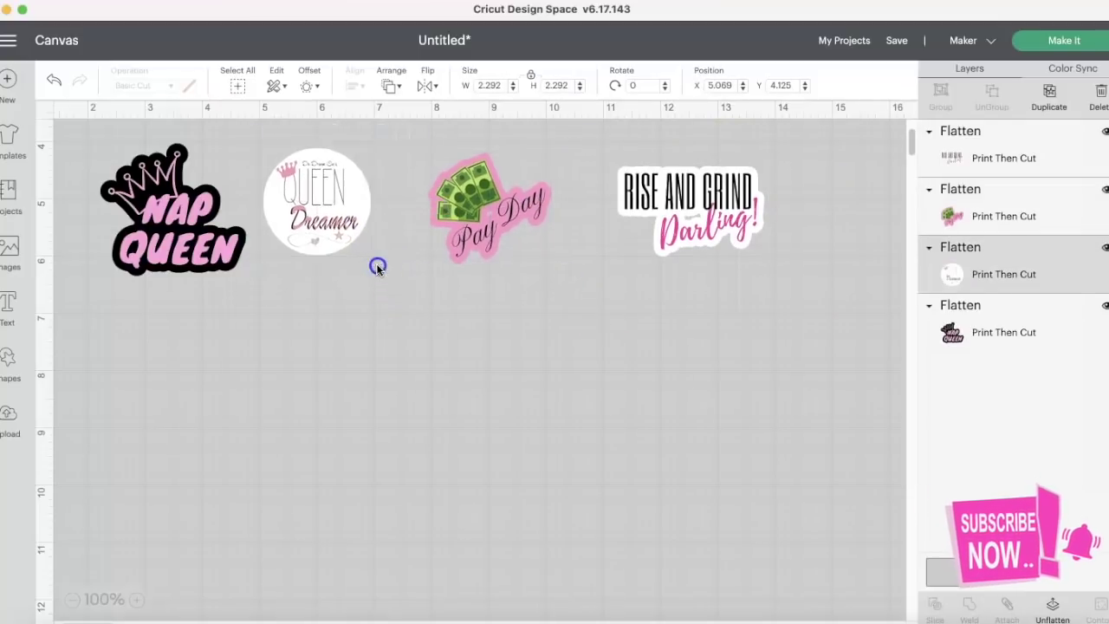
pyautogui.click(173, 208)
pyautogui.moveTo(257, 285); pyautogui.dragTo(239, 271)
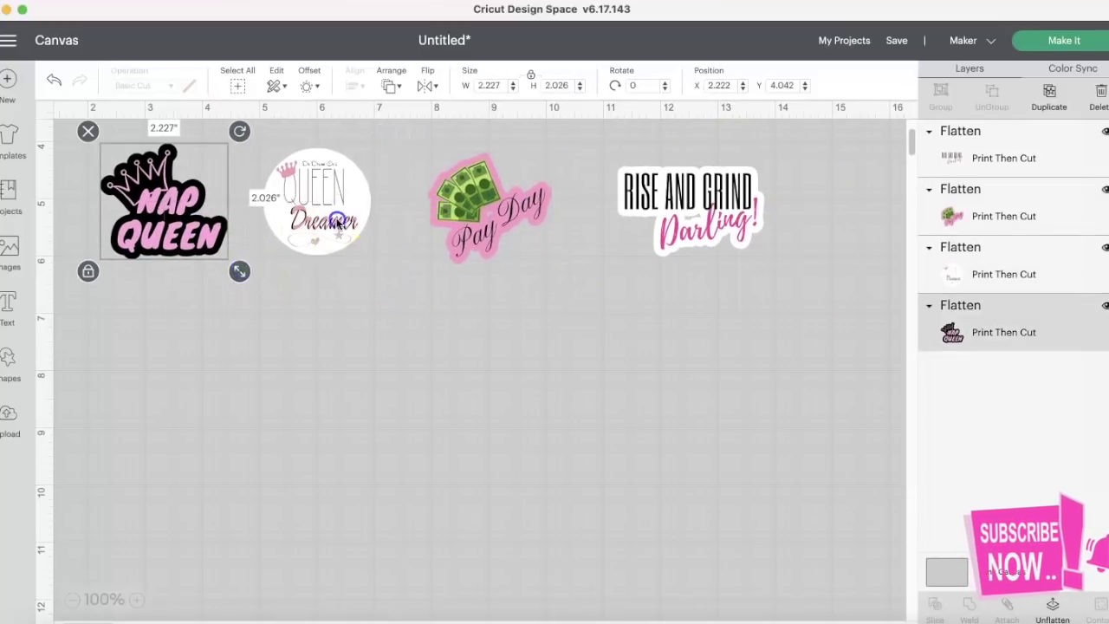
# - Move Queen Dreamer, Pay Day and Rise and Grind closer to Nap Queen to tighten the row
pyautogui.moveTo(337, 223); pyautogui.dragTo(326, 219)
pyautogui.moveTo(468, 206); pyautogui.dragTo(437, 210)
pyautogui.moveTo(653, 212); pyautogui.dragTo(586, 210)
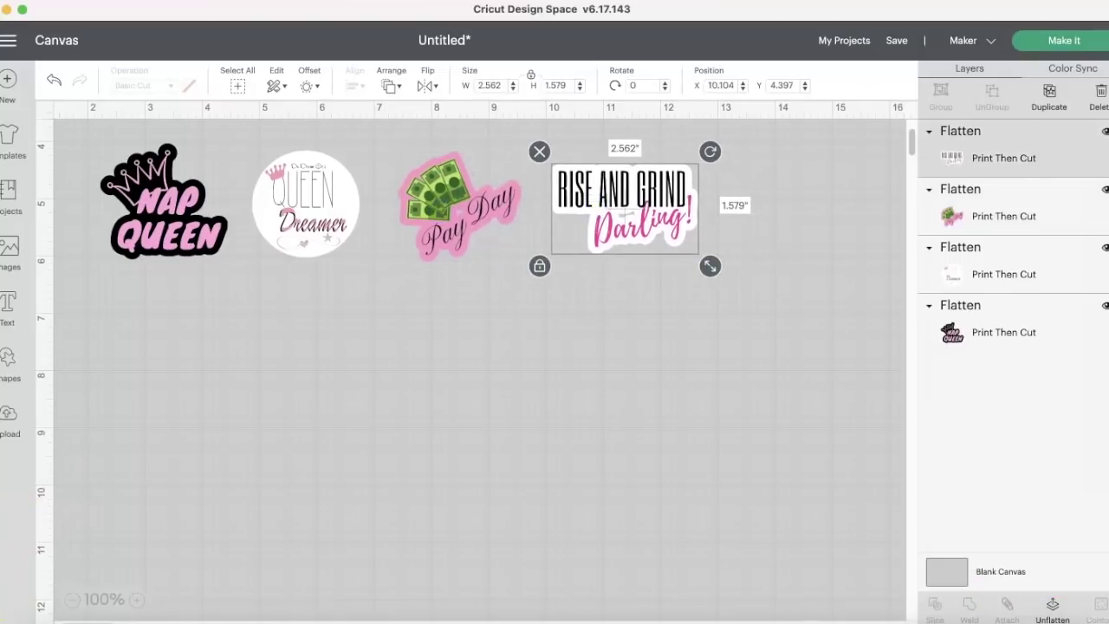
# - Add the Yes Girl Yes, pizza, ice cream, donut, popcorn and two woman images from all uploads to the canvas
pyautogui.click(2, 431)
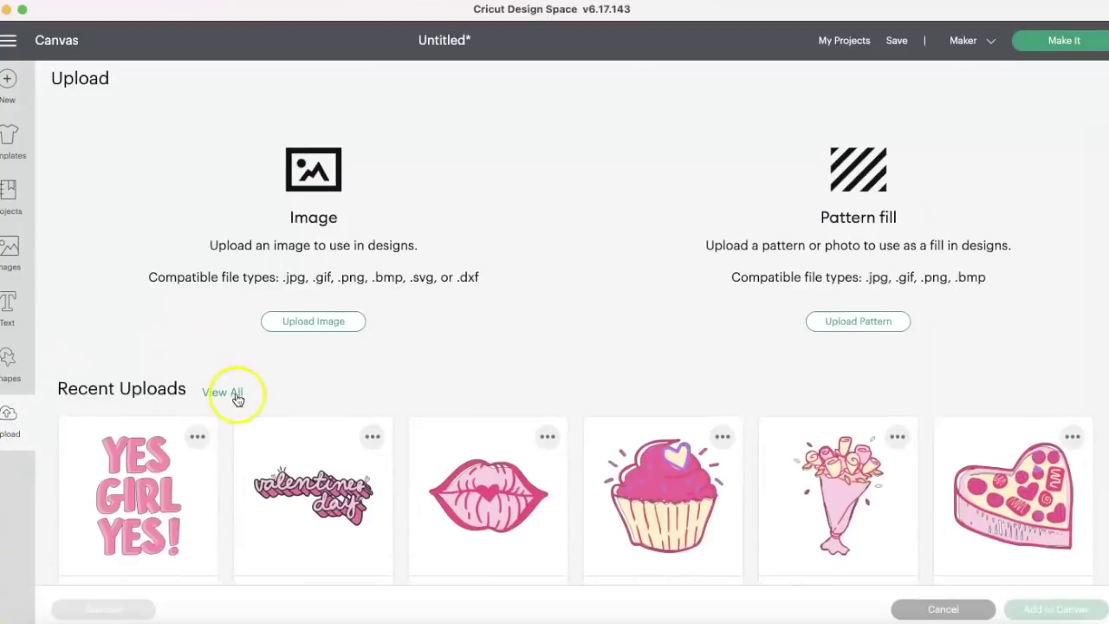
pyautogui.scroll(-5, 237, 396)
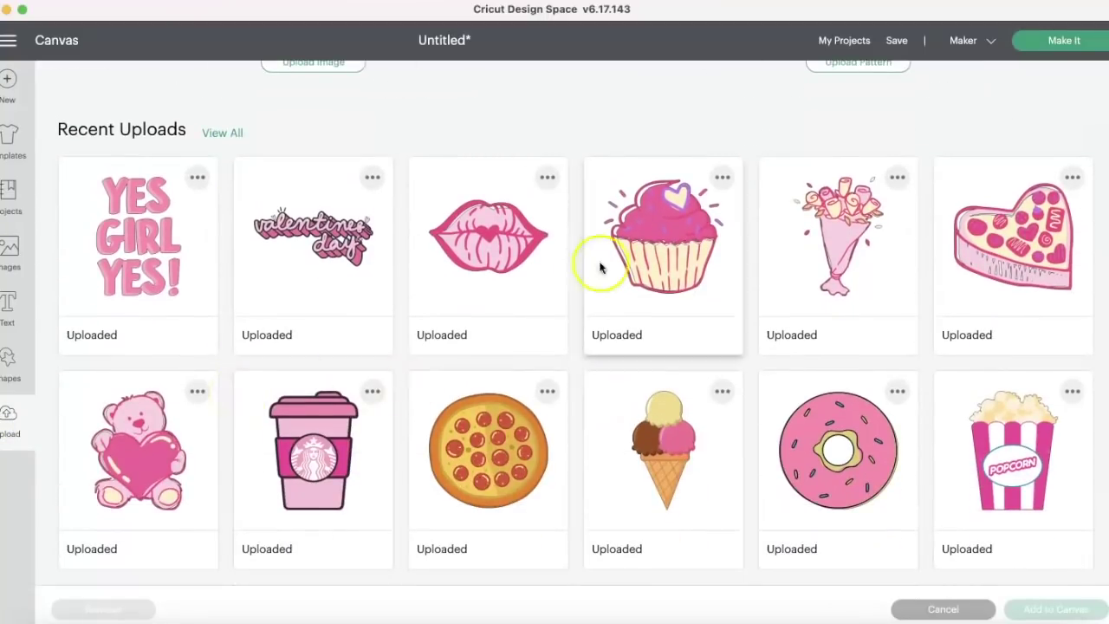
pyautogui.click(222, 132)
pyautogui.scroll(-5, 353, 366)
pyautogui.click(592, 346)
pyautogui.scroll(5, 439, 518)
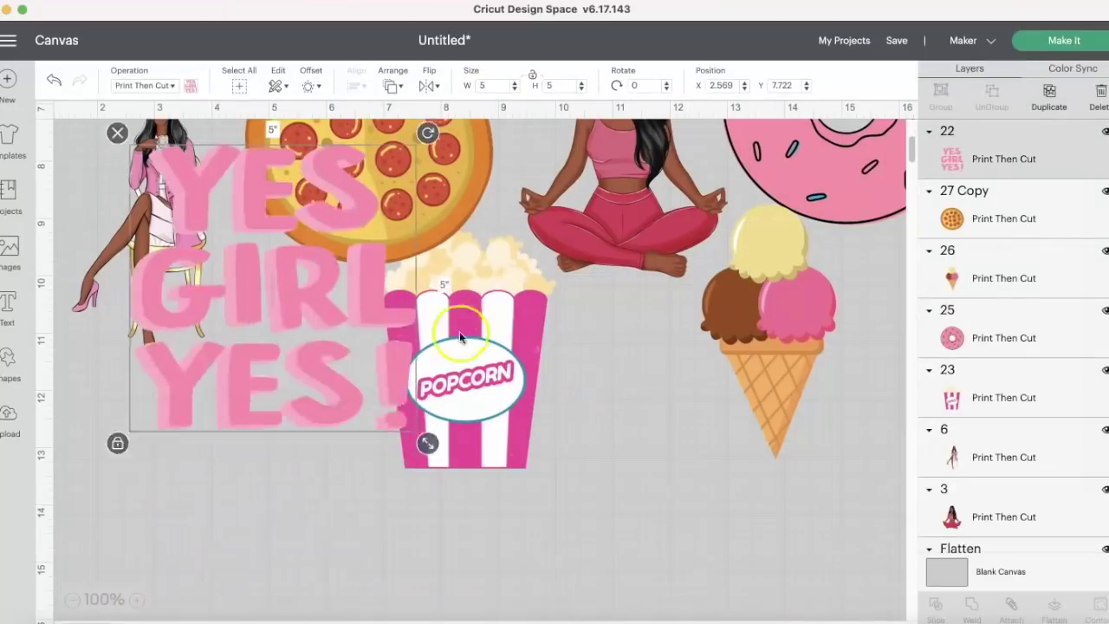
# - Apply 0.25-inch rounded-corner offsets to the Yes Girl Yes and popcorn images, and shrink the donut with its white offset
pyautogui.click(314, 85)
pyautogui.click(367, 269)
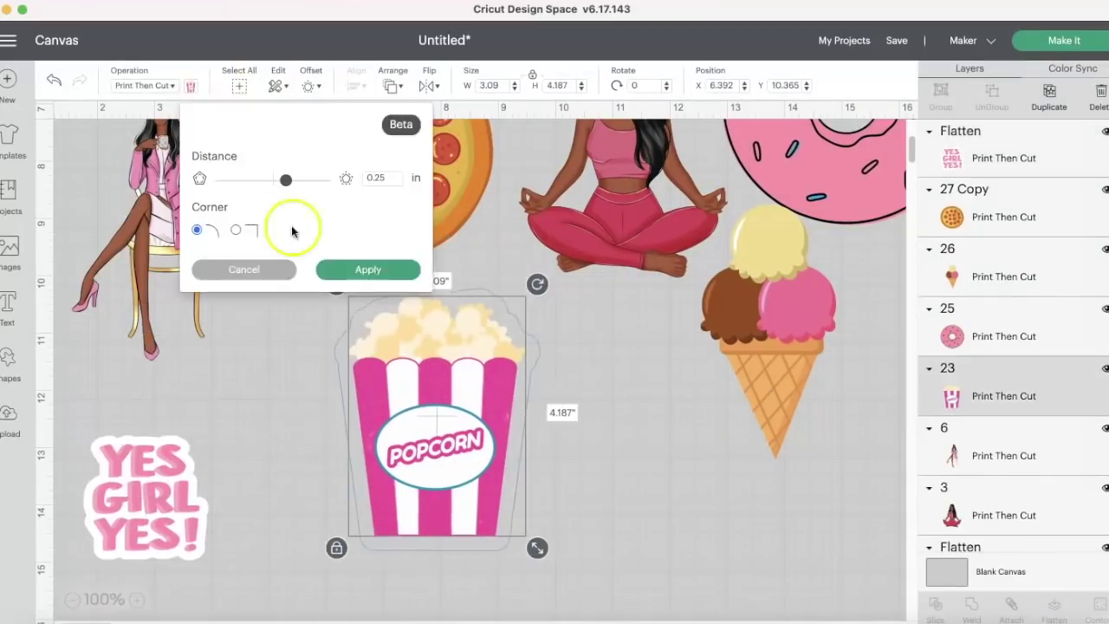
pyautogui.click(367, 270)
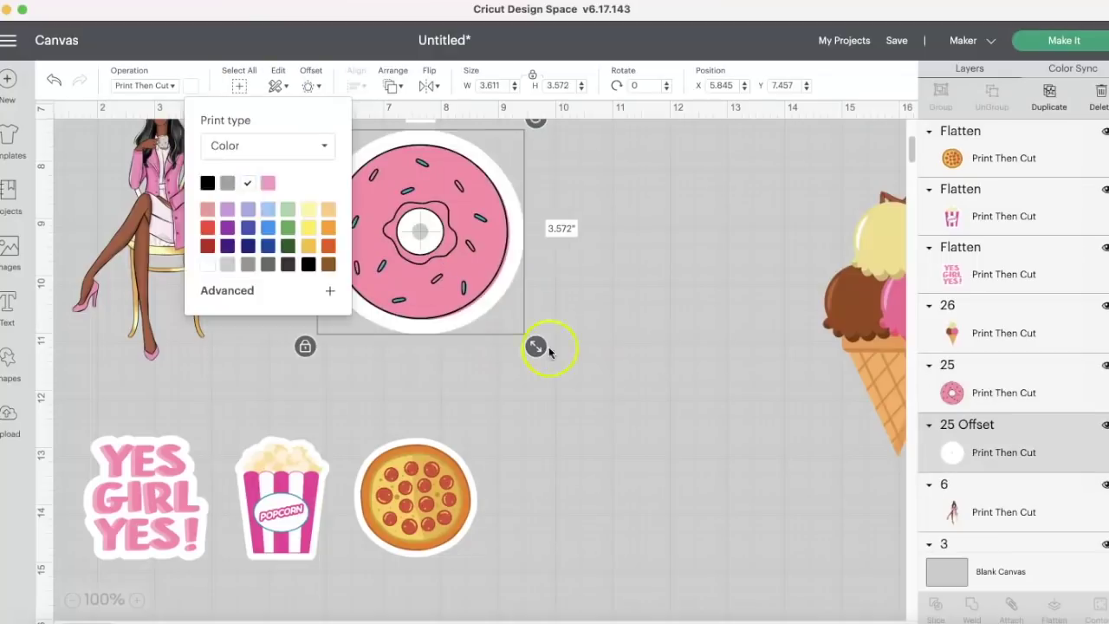
pyautogui.moveTo(537, 347); pyautogui.dragTo(421, 239)
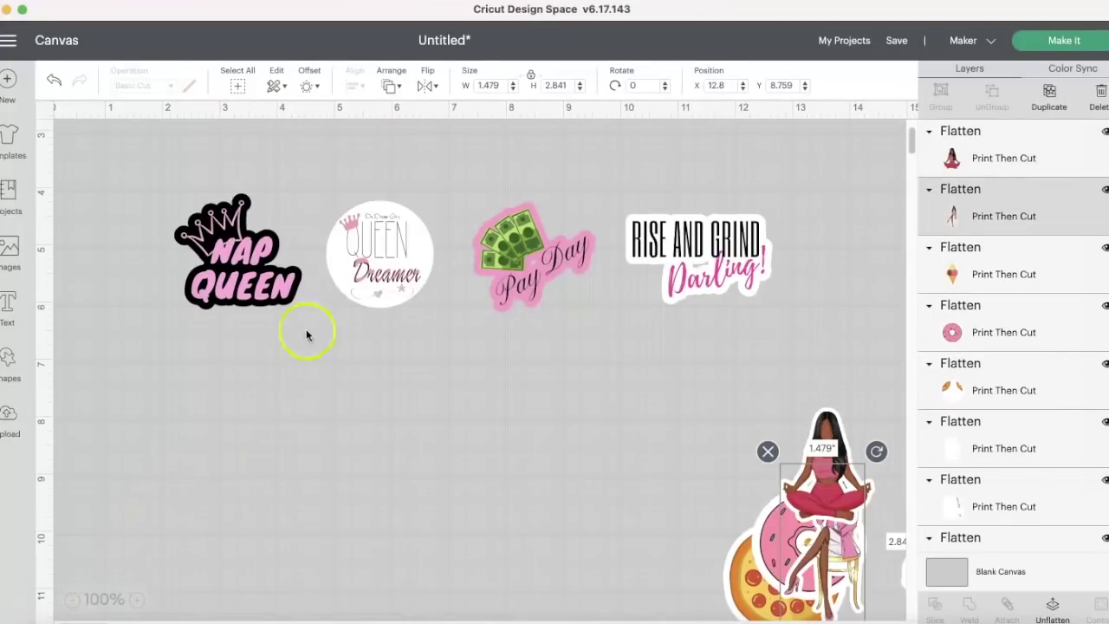
# - Move Rise and Grind, Pay Day, Queen Dreamer and Nap Queen aside, above the woman and food stickers, to clear the canvas
pyautogui.moveTo(645, 245); pyautogui.dragTo(797, 176)
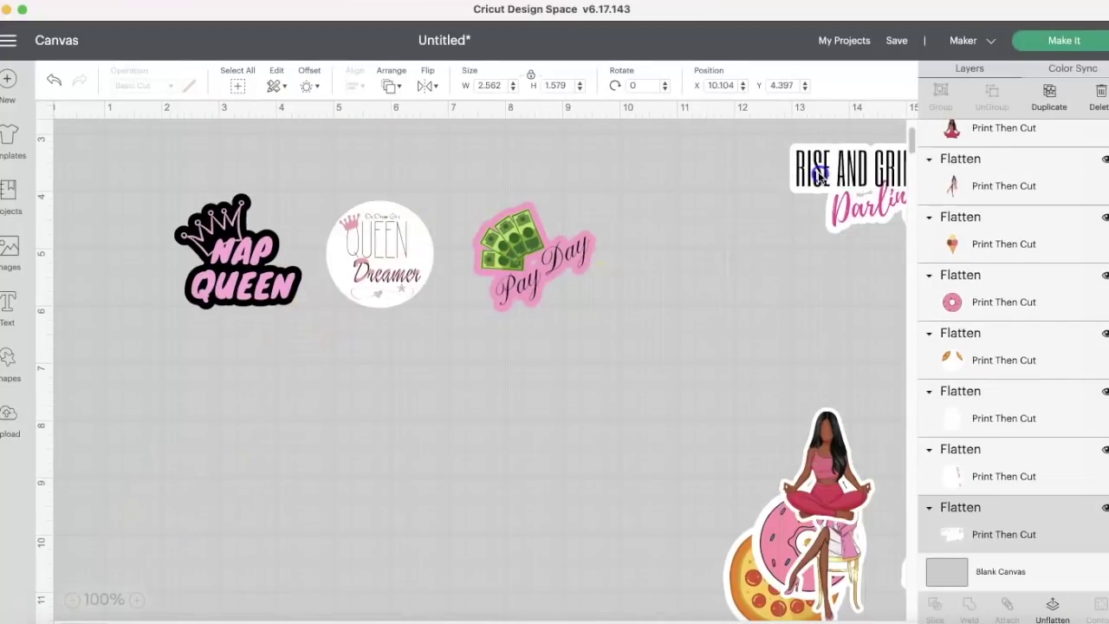
pyautogui.moveTo(528, 252); pyautogui.dragTo(827, 286)
pyautogui.click(421, 248)
pyautogui.moveTo(422, 248); pyautogui.dragTo(775, 181)
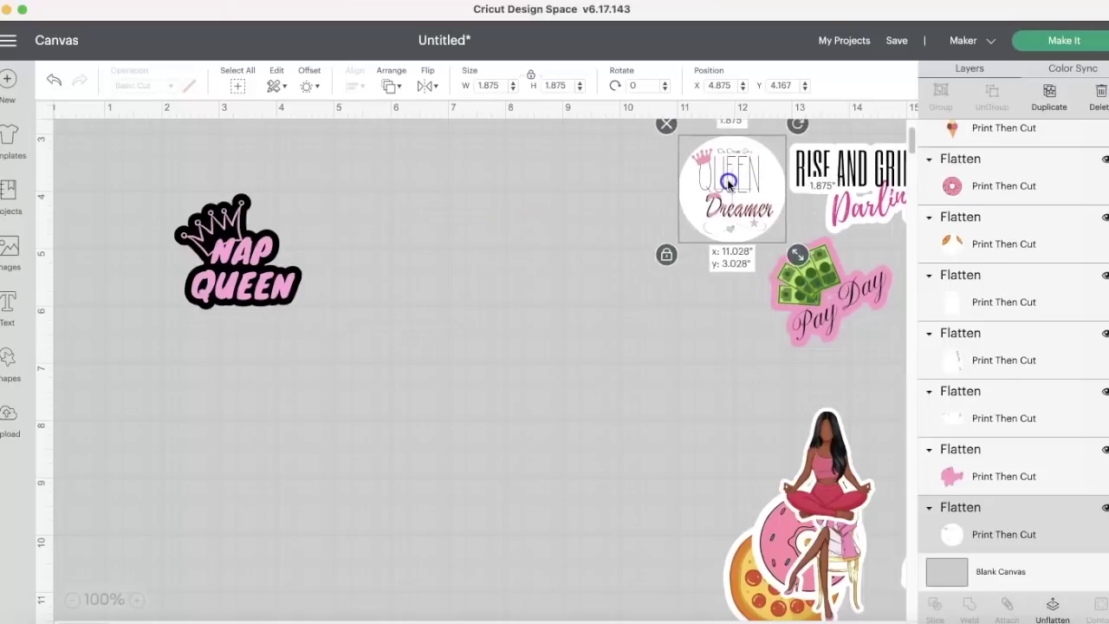
pyautogui.moveTo(264, 247); pyautogui.dragTo(737, 325)
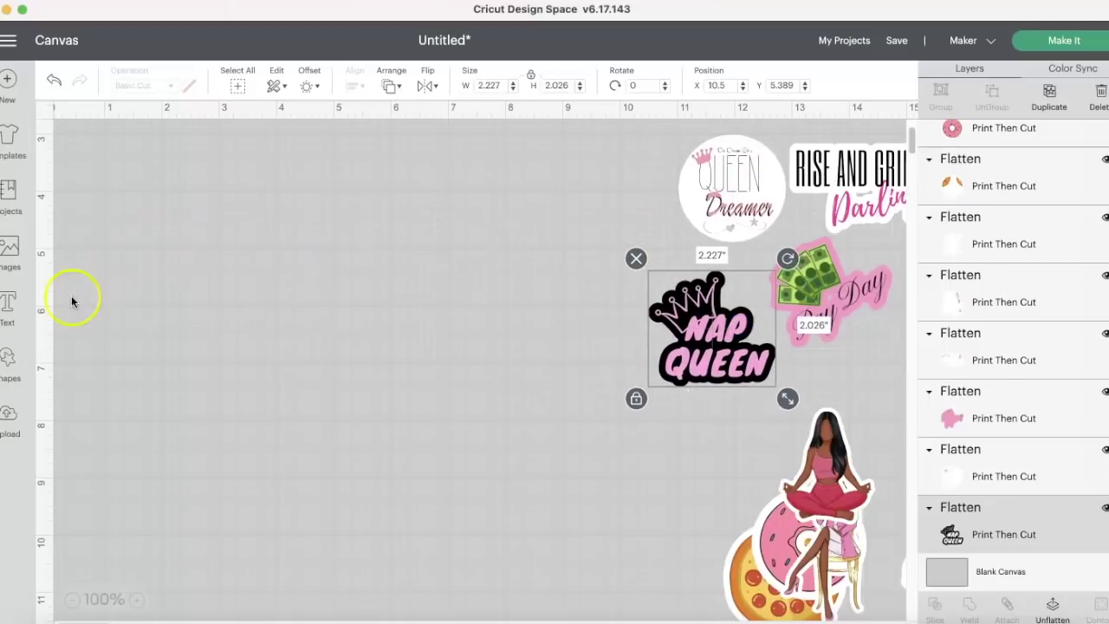
# - Insert a square, unlock its proportions and resize it to 6.75 inches wide by 9.25 inches high
pyautogui.click(27, 347)
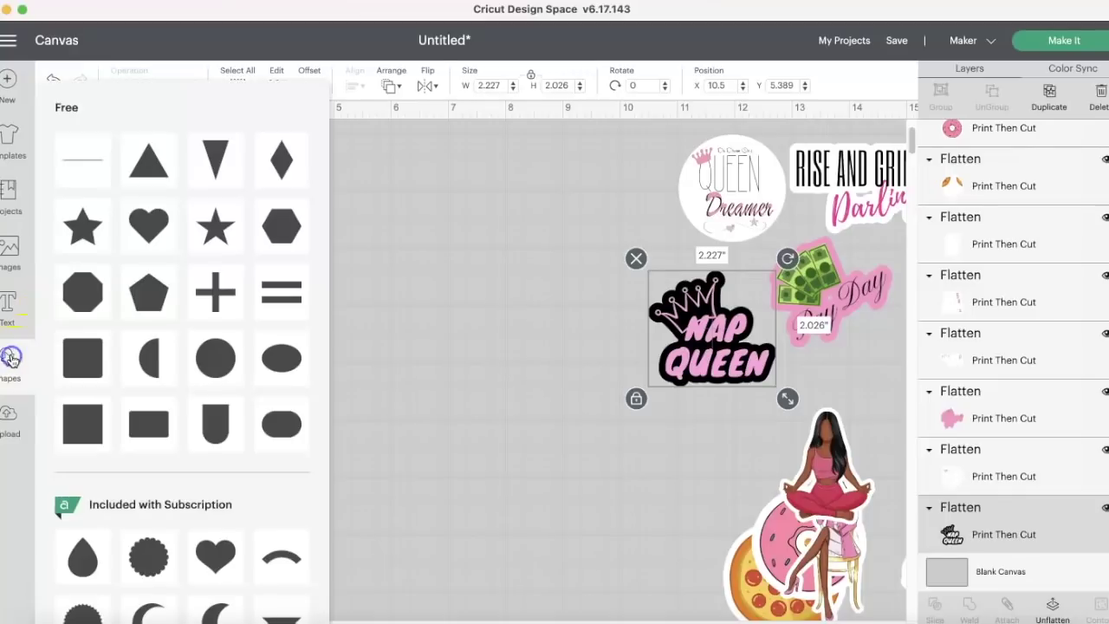
pyautogui.click(80, 416)
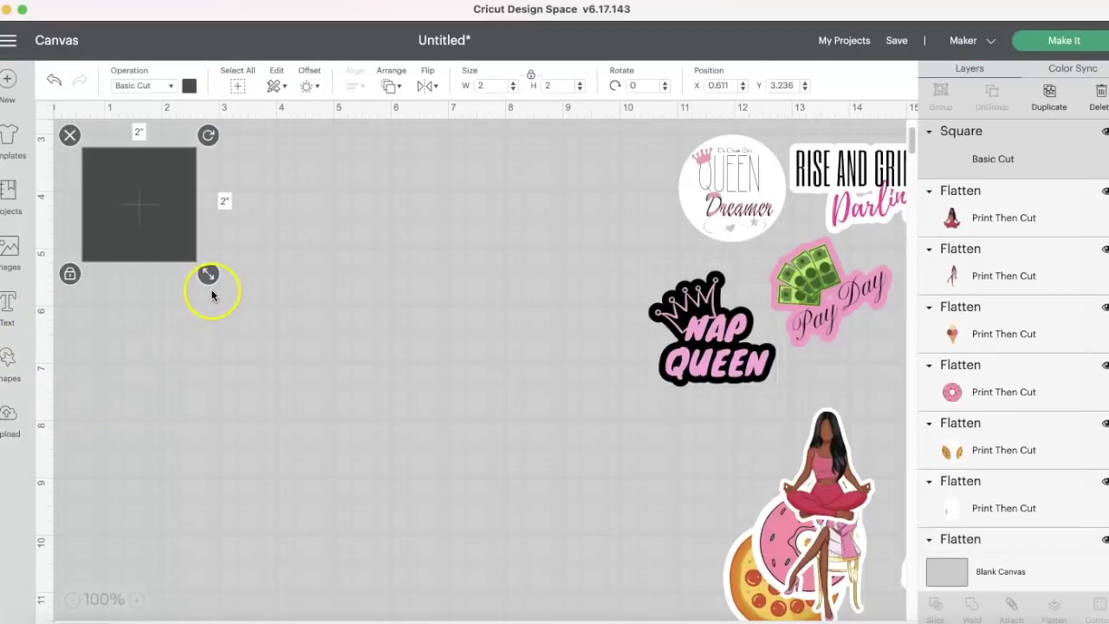
pyautogui.click(206, 275)
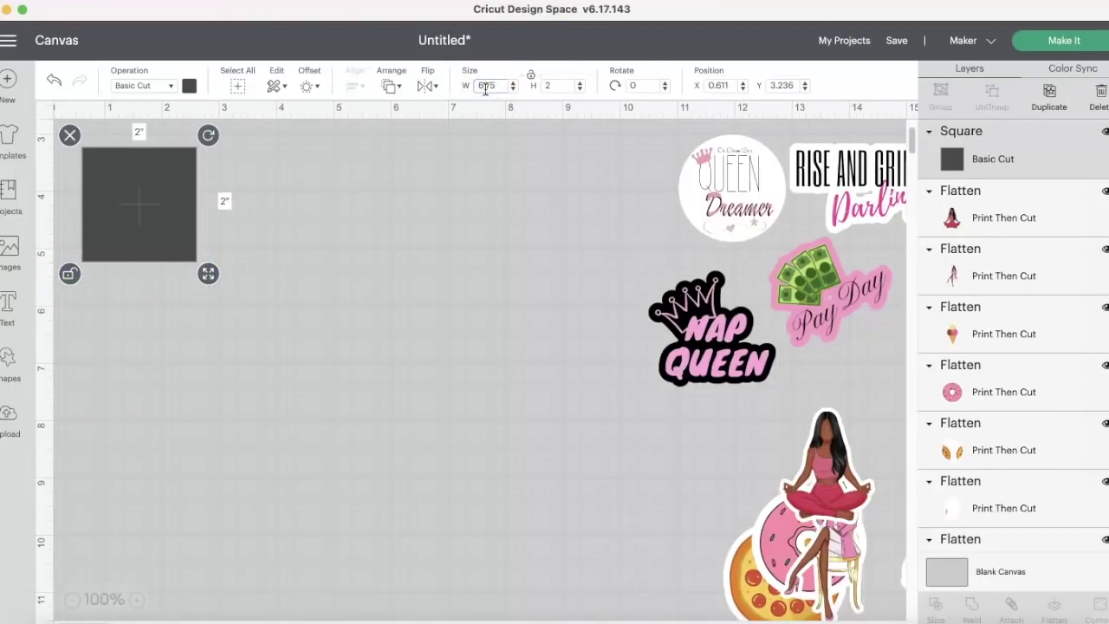
pyautogui.click(486, 87)
pyautogui.write('6.75')
pyautogui.click(563, 84)
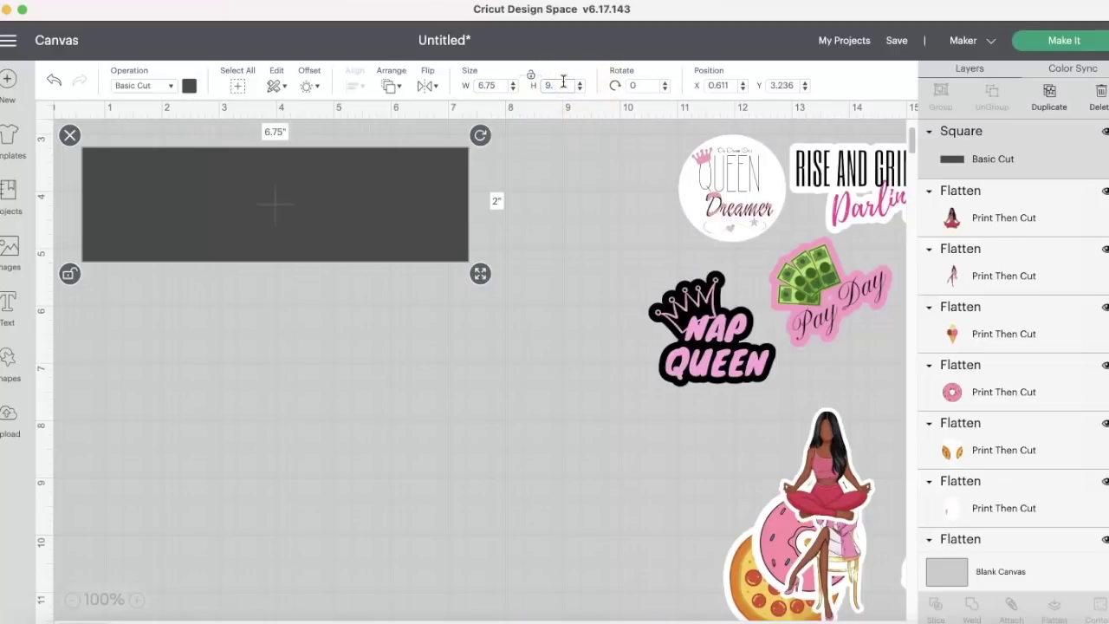
pyautogui.write('9.25')
pyautogui.click(569, 107)
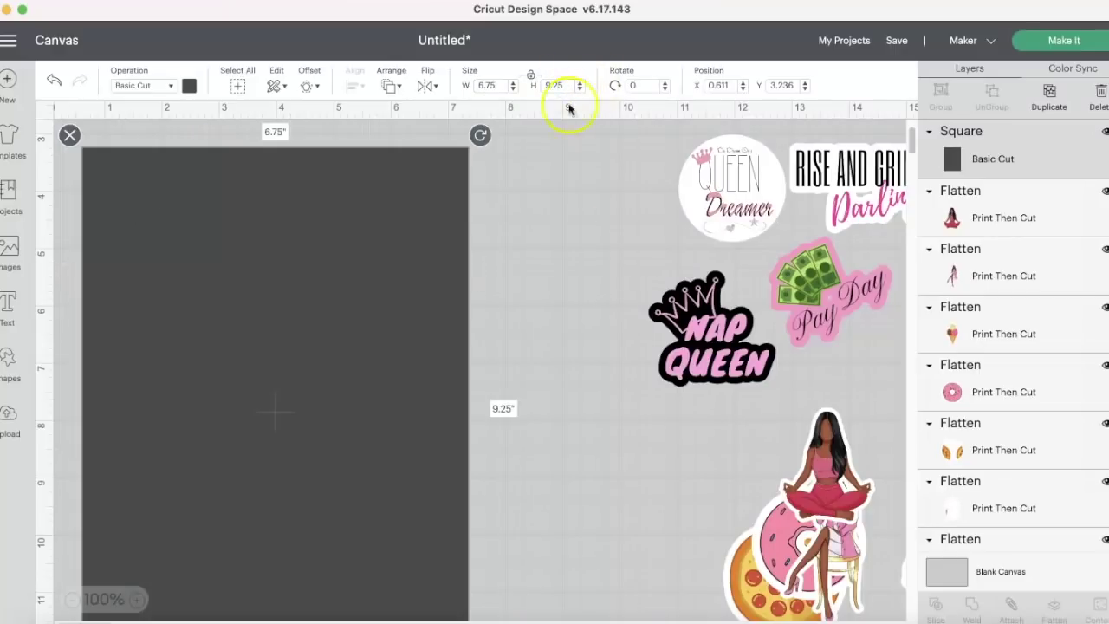
# - Reposition the rectangle beside the stickers and send it to the back of the layer order
pyautogui.moveTo(417, 254); pyautogui.dragTo(473, 239)
pyautogui.moveTo(738, 190); pyautogui.dragTo(655, 201)
pyautogui.click(509, 225)
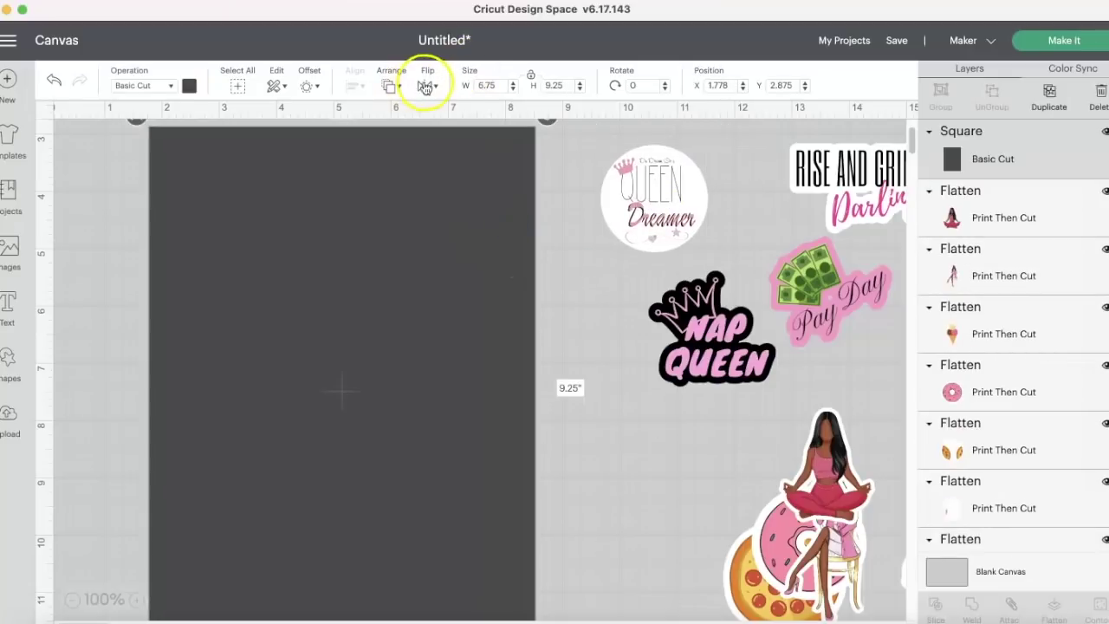
pyautogui.click(391, 84)
pyautogui.click(442, 108)
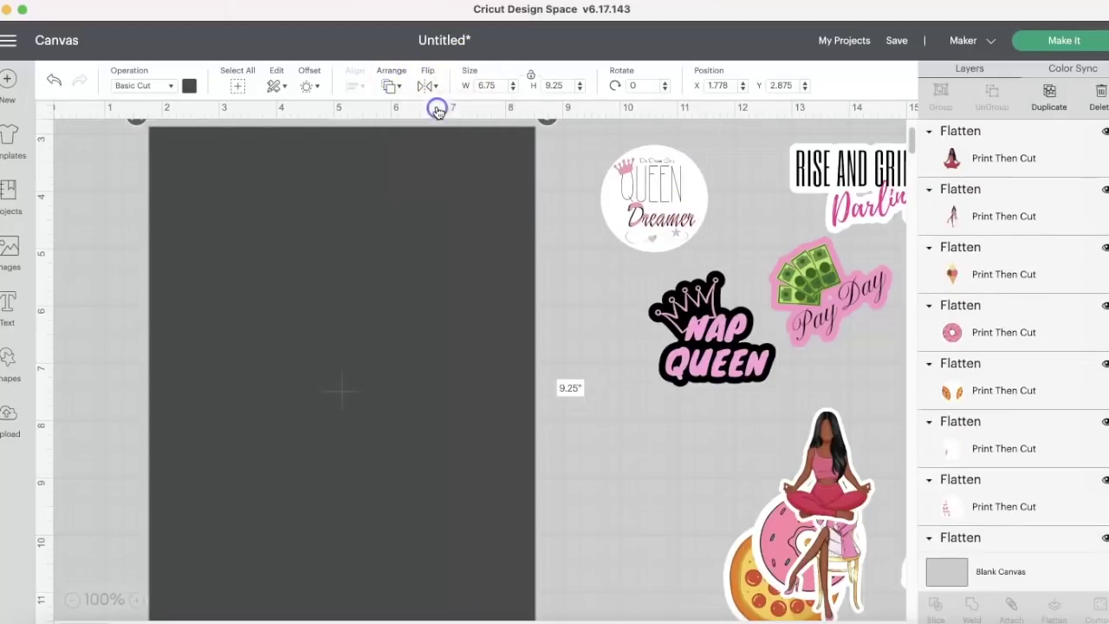
# - Place Queen Dreamer in the rectangle's upper-left corner and shrink it to about 1.44 inches
pyautogui.moveTo(632, 171); pyautogui.dragTo(218, 181)
pyautogui.moveTo(303, 276); pyautogui.dragTo(280, 247)
pyautogui.moveTo(229, 204); pyautogui.dragTo(206, 183)
pyautogui.moveTo(252, 231); pyautogui.dragTo(263, 237)
pyautogui.moveTo(212, 193); pyautogui.dragTo(222, 196)
# - Place Rise and Grind beside Queen Dreamer on the rectangle and shrink it to about 1.69 inches wide
pyautogui.moveTo(801, 169); pyautogui.dragTo(334, 164)
pyautogui.moveTo(501, 247); pyautogui.dragTo(433, 212)
pyautogui.moveTo(381, 154); pyautogui.dragTo(326, 170)
# - Place Nap Queen in the rectangle's upper-right corner and adjust the spacing of the three top-row stickers
pyautogui.moveTo(754, 347); pyautogui.dragTo(491, 219)
pyautogui.moveTo(526, 265); pyautogui.dragTo(490, 253)
pyautogui.moveTo(429, 198); pyautogui.dragTo(456, 187)
pyautogui.moveTo(311, 178); pyautogui.dragTo(336, 178)
pyautogui.moveTo(240, 204); pyautogui.dragTo(252, 206)
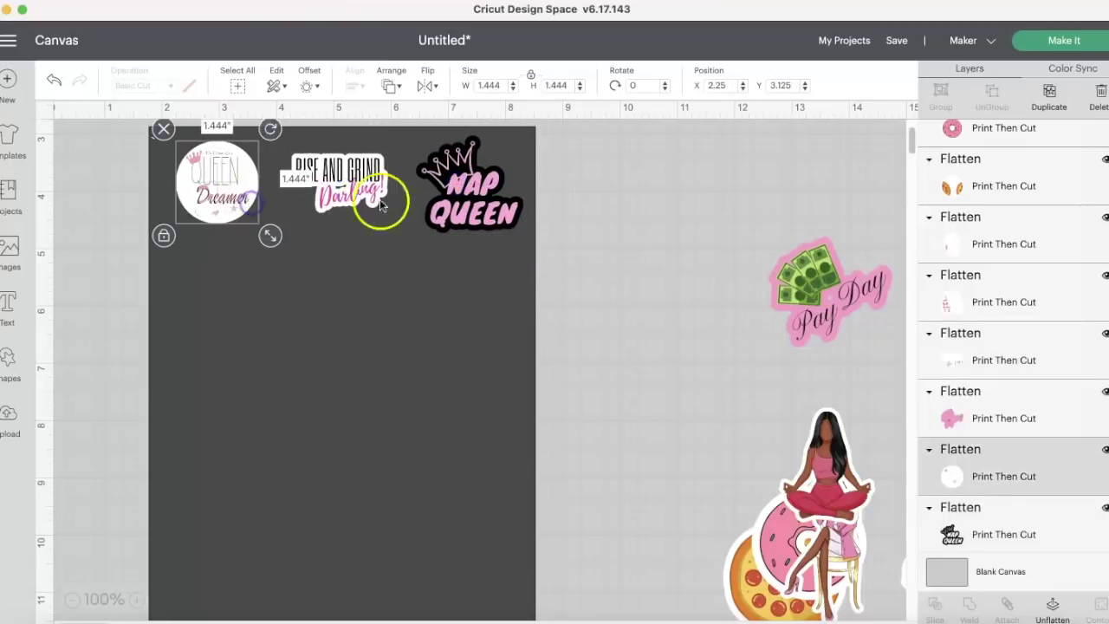
# - Shrink Nap Queen, then nudge Rise and Grind and Queen Dreamer to even out the top row
pyautogui.click(516, 192)
pyautogui.moveTo(535, 245); pyautogui.dragTo(501, 188)
pyautogui.moveTo(340, 177); pyautogui.dragTo(350, 177)
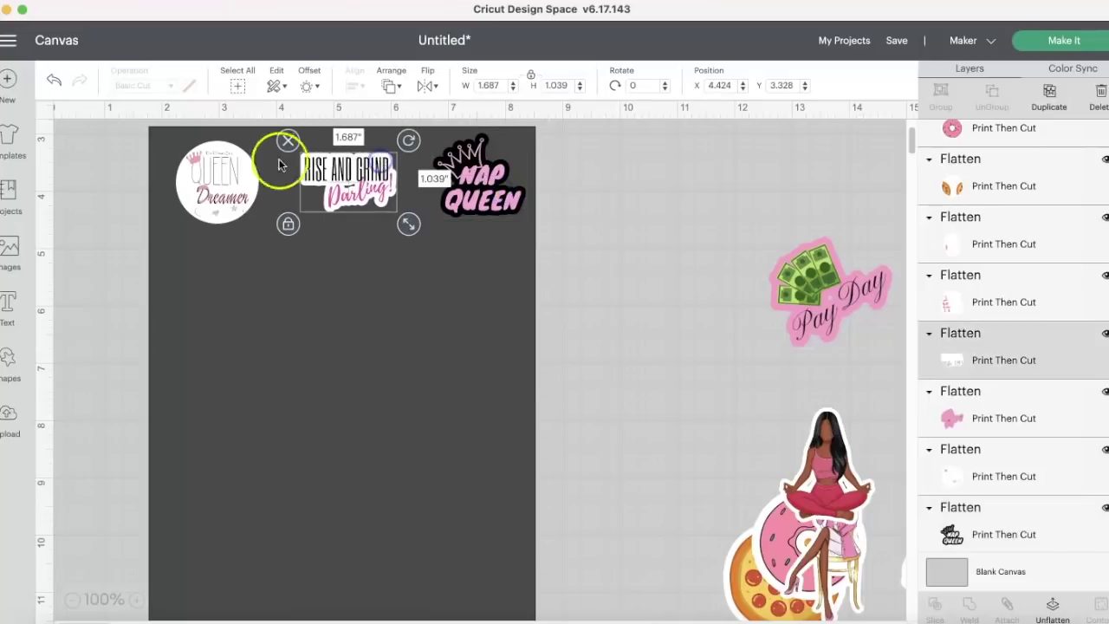
pyautogui.moveTo(216, 184); pyautogui.dragTo(224, 181)
# - Place Pay Day below Queen Dreamer on the rectangle and shrink it to fit the second row
pyautogui.moveTo(879, 302); pyautogui.dragTo(217, 300)
pyautogui.moveTo(315, 372); pyautogui.dragTo(293, 346)
pyautogui.moveTo(234, 281); pyautogui.dragTo(242, 272)
# - Place the meditating woman beside Pay Day and shrink her to about 1.44 by 1.74 inches
pyautogui.moveTo(823, 443); pyautogui.dragTo(356, 284)
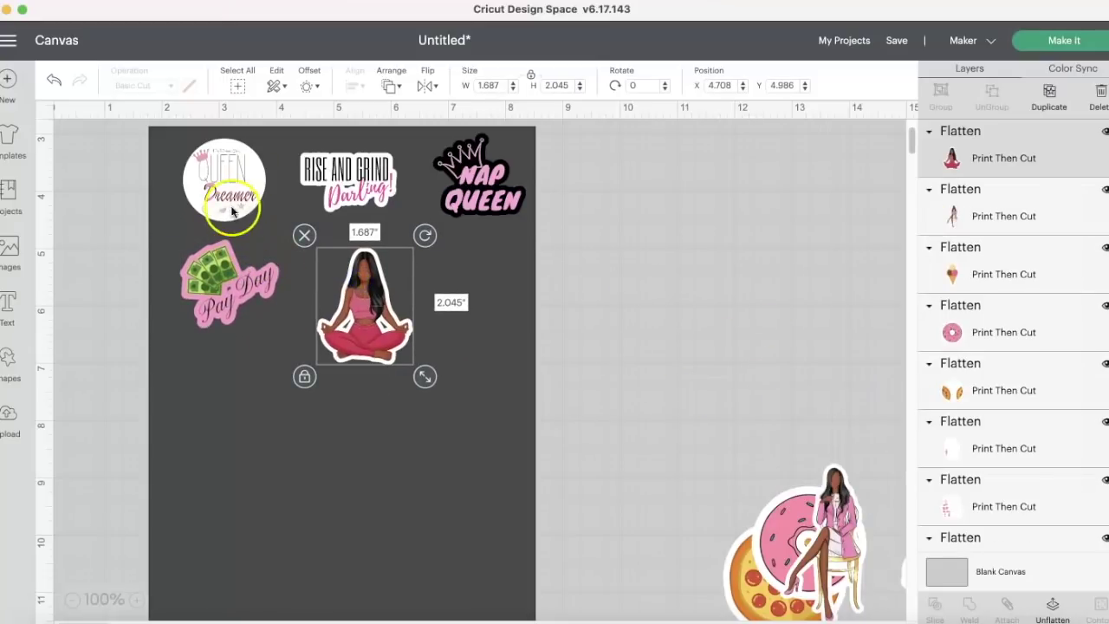
pyautogui.moveTo(424, 376); pyautogui.dragTo(411, 353)
pyautogui.moveTo(353, 300); pyautogui.dragTo(338, 281)
# - Place the seated woman below Nap Queen, shrink her to fit, and align the meditating woman within the second row
pyautogui.moveTo(784, 520); pyautogui.dragTo(426, 296)
pyautogui.moveTo(518, 423); pyautogui.dragTo(497, 376)
pyautogui.moveTo(471, 327); pyautogui.dragTo(477, 305)
pyautogui.moveTo(516, 370); pyautogui.dragTo(499, 344)
pyautogui.moveTo(475, 286); pyautogui.dragTo(476, 287)
pyautogui.click(334, 293)
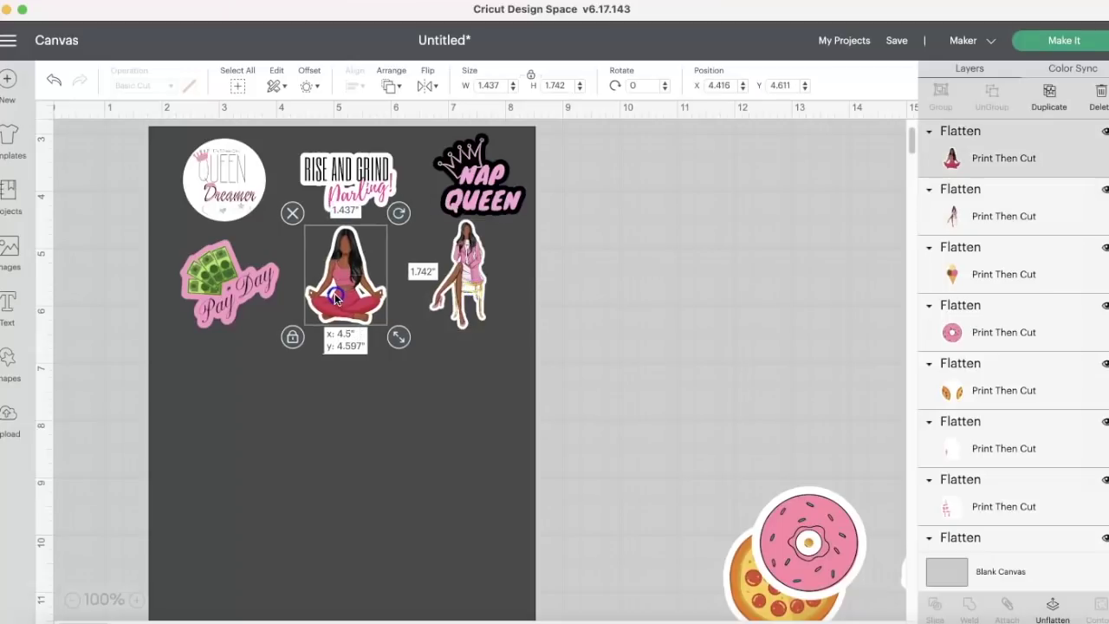
# - Arrange the donut, pizza and ice cream stickers in a third row on the rectangle
pyautogui.moveTo(776, 503); pyautogui.dragTo(175, 344)
pyautogui.moveTo(780, 567); pyautogui.dragTo(339, 372)
pyautogui.scroll(-1, 520, 390)
pyautogui.moveTo(763, 598); pyautogui.dragTo(349, 341)
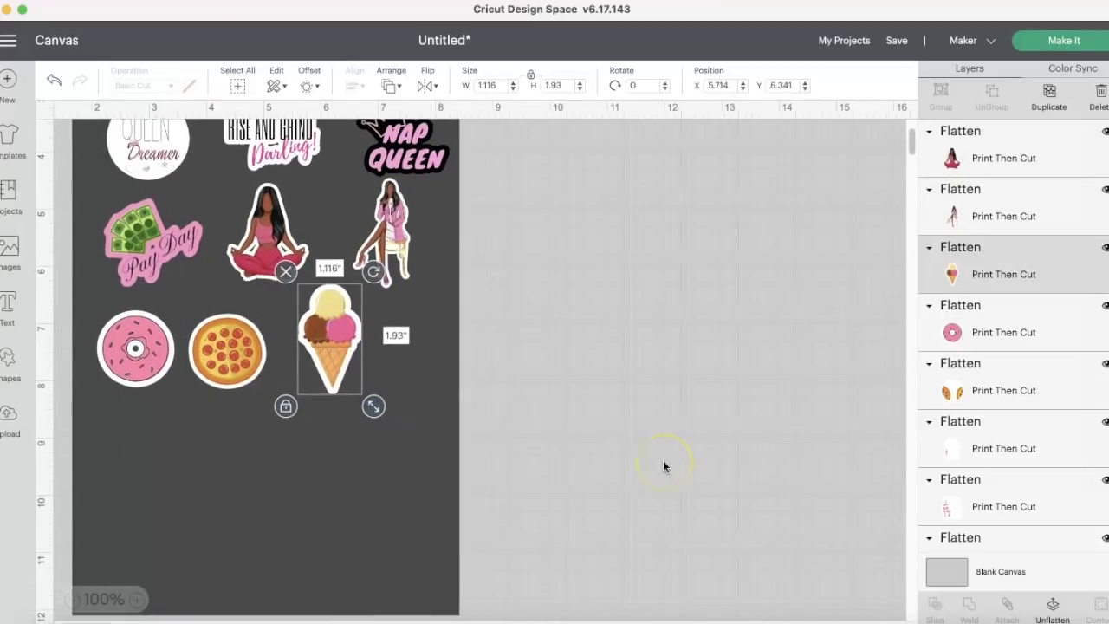
# - Move the Yes Girl Yes sticker up the canvas, closer to the rectangle and above the popcorn
pyautogui.hscroll(3, 663, 460)
pyautogui.scroll(-1, 663, 460)
pyautogui.click(620, 587)
pyautogui.moveTo(621, 587); pyautogui.dragTo(615, 108)
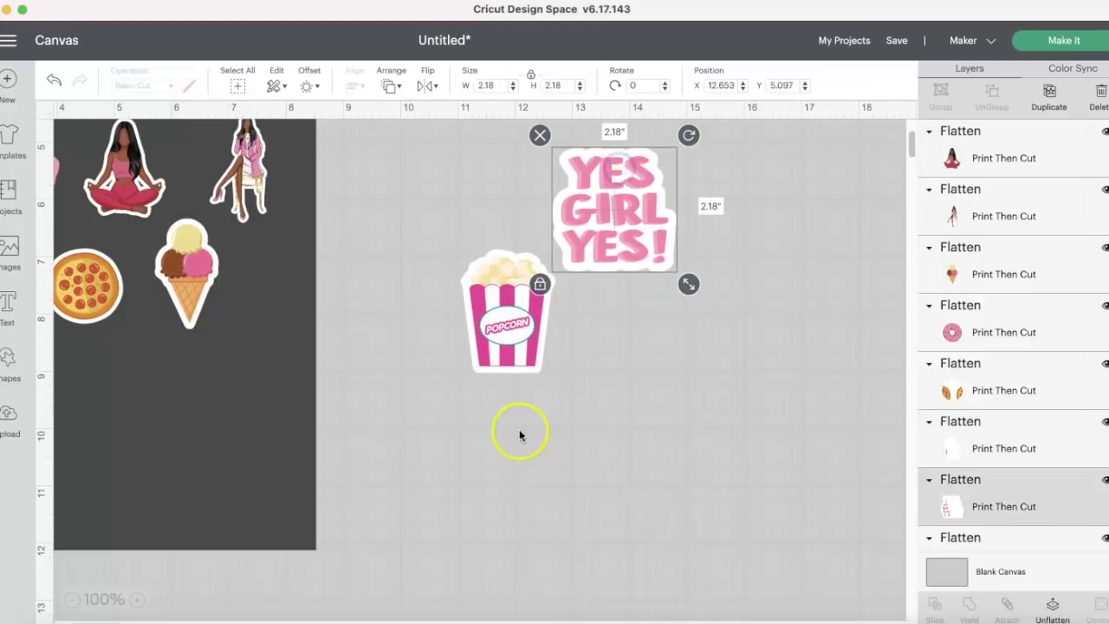
# - Place the popcorn sticker below the donut on the rectangle and shrink it to about 1.21 by 1.58 inches
pyautogui.scroll(-2, 519, 429)
pyautogui.hscroll(-1, 519, 429)
pyautogui.hscroll(-3, 521, 439)
pyautogui.scroll(1, 521, 440)
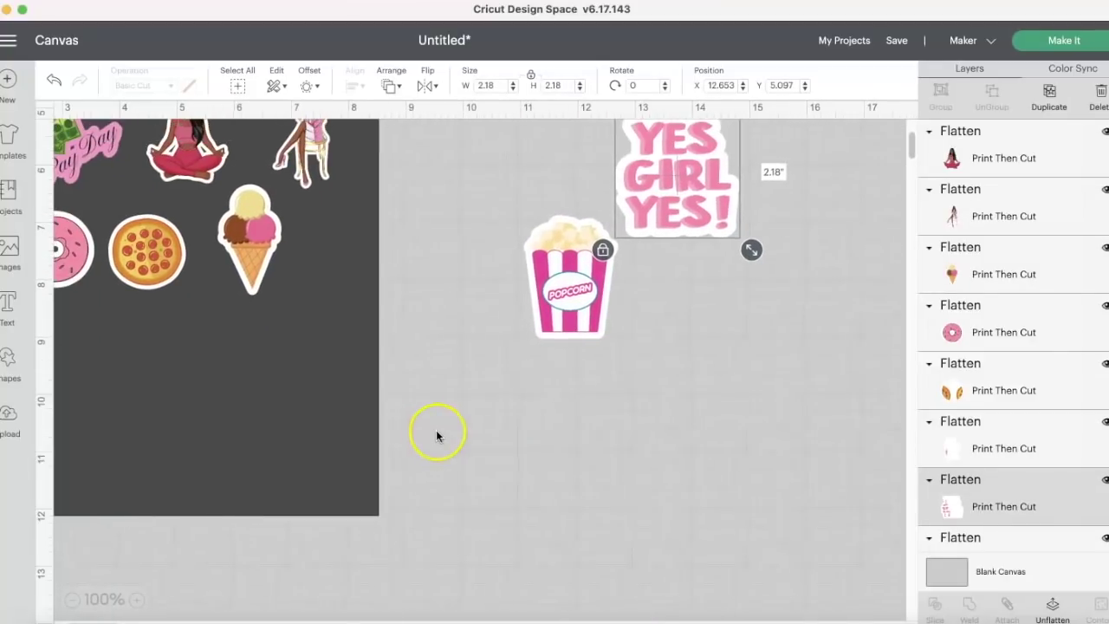
pyautogui.scroll(1, 355, 402)
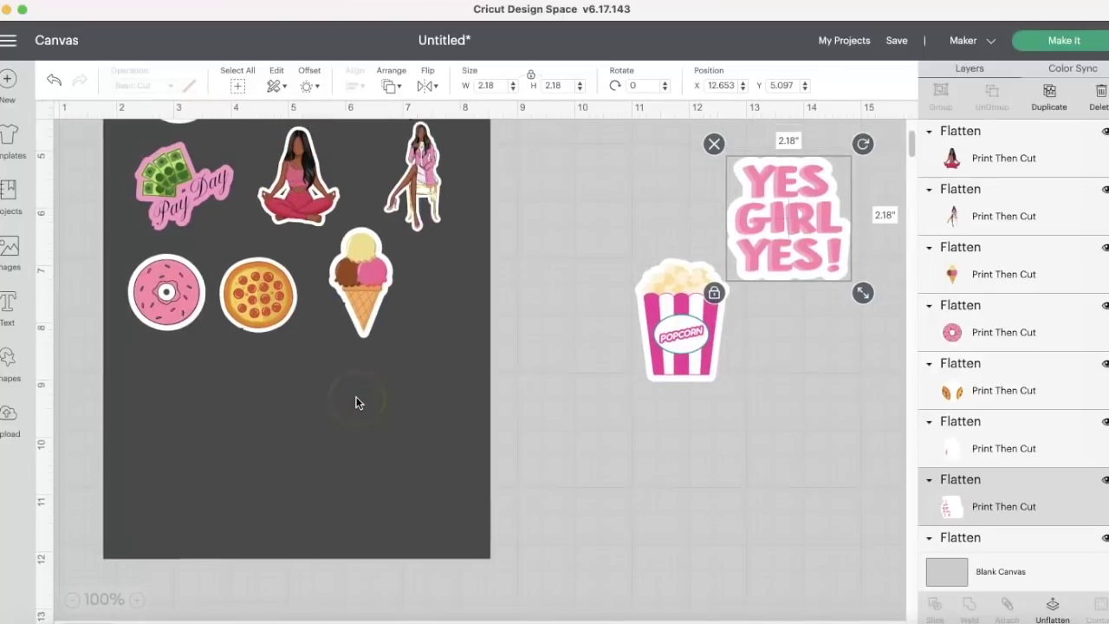
pyautogui.moveTo(721, 383); pyautogui.dragTo(208, 437)
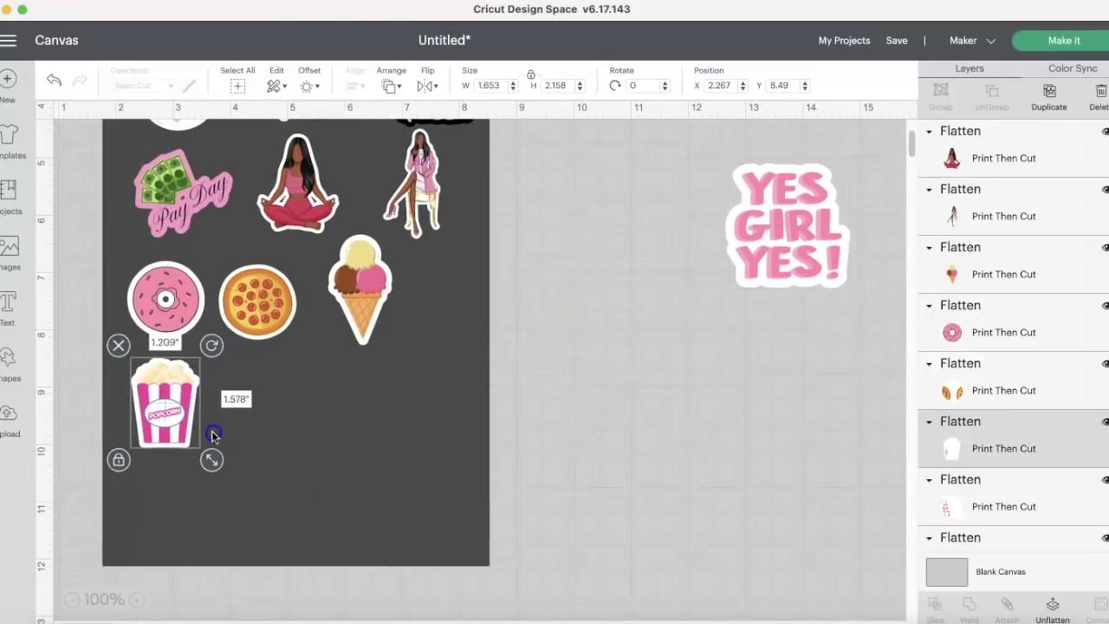
# - Place Yes Girl Yes beside the popcorn, below the pizza, and shrink it to about 1.47 inches
pyautogui.moveTo(845, 286); pyautogui.dragTo(337, 445)
pyautogui.moveTo(294, 407); pyautogui.dragTo(260, 401)
pyautogui.scroll(3, 496, 374)
pyautogui.scroll(-5, 498, 376)
pyautogui.scroll(5, 498, 376)
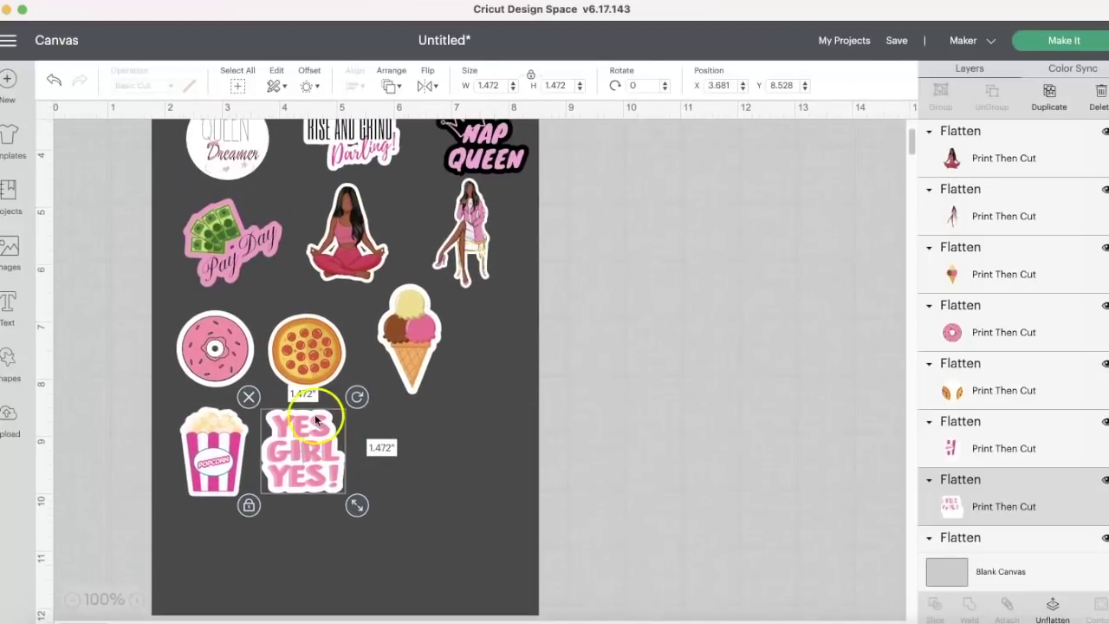
# - Duplicate the Pay Day sticker and place the copy below the ice cream, toward the rectangle's edge
pyautogui.scroll(1, 351, 346)
pyautogui.click(241, 247)
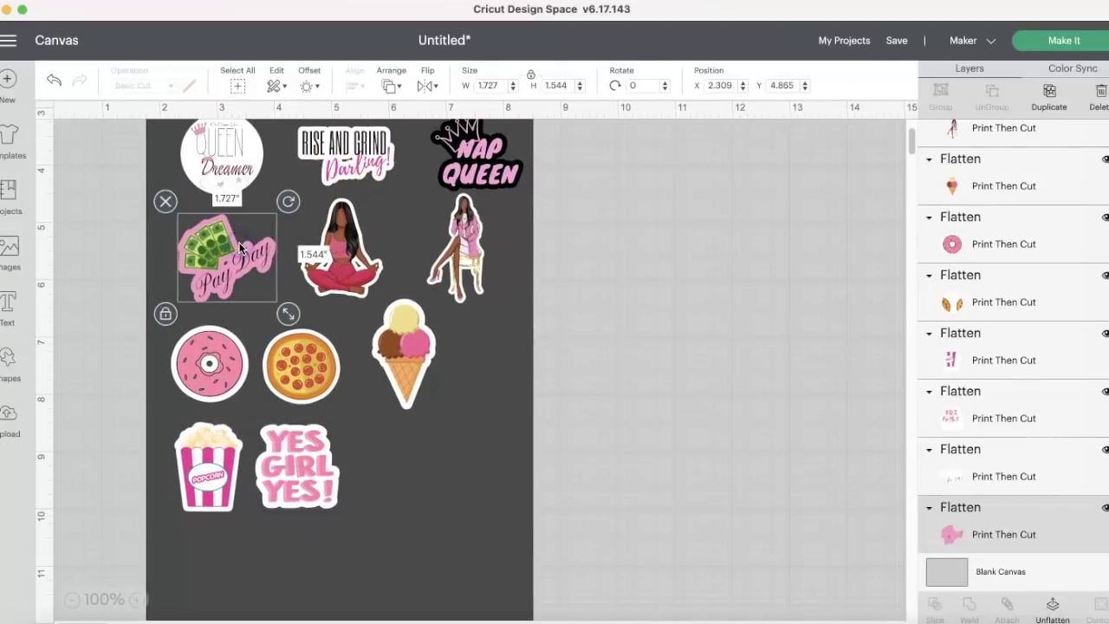
pyautogui.click(1053, 91)
pyautogui.moveTo(212, 243); pyautogui.dragTo(445, 421)
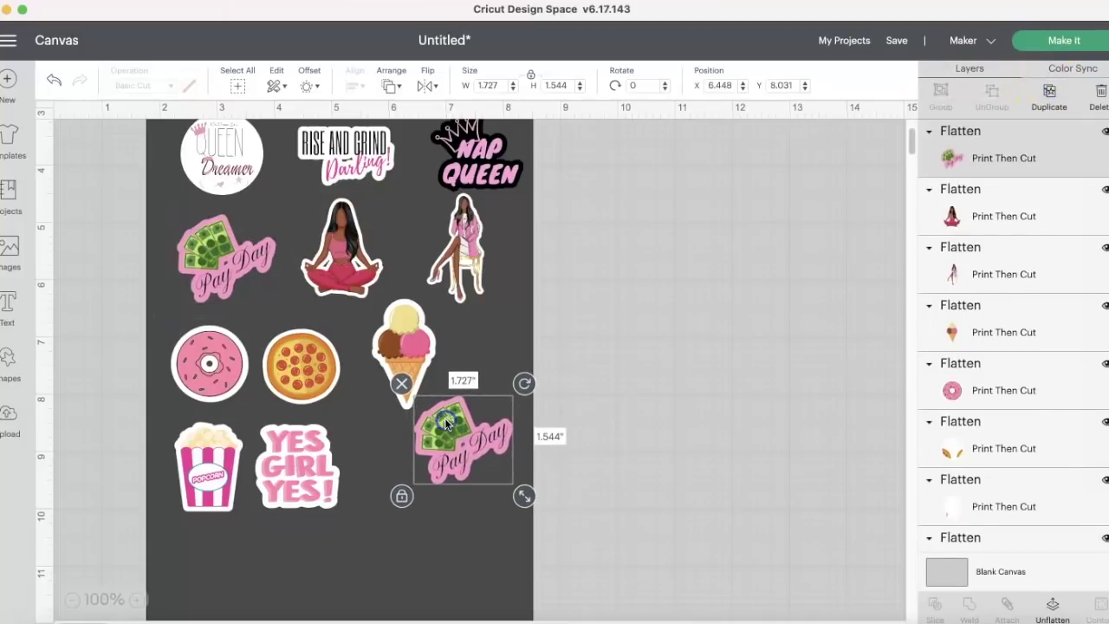
# - Duplicate the Nap Queen sticker and place the copy below the popcorn on the rectangle
pyautogui.click(479, 153)
pyautogui.click(1046, 92)
pyautogui.moveTo(498, 169); pyautogui.dragTo(243, 573)
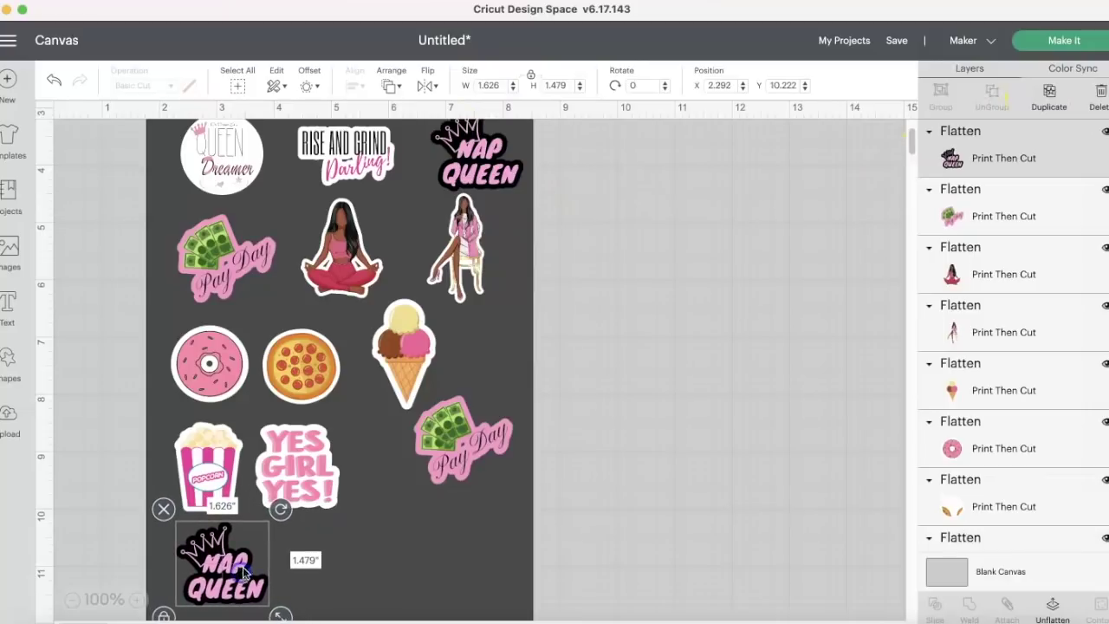
# - Duplicate the Rise and Grind Darling sticker and place the copy beside the lower Nap Queen sticker
pyautogui.click(367, 162)
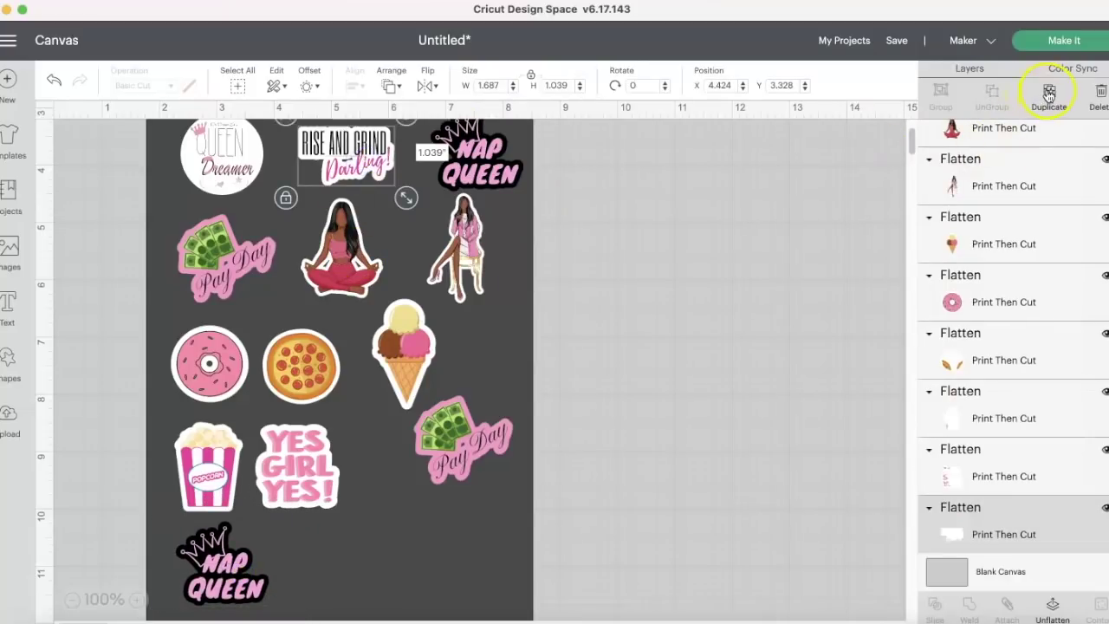
pyautogui.moveTo(368, 160); pyautogui.dragTo(368, 567)
pyautogui.scroll(-4, 527, 424)
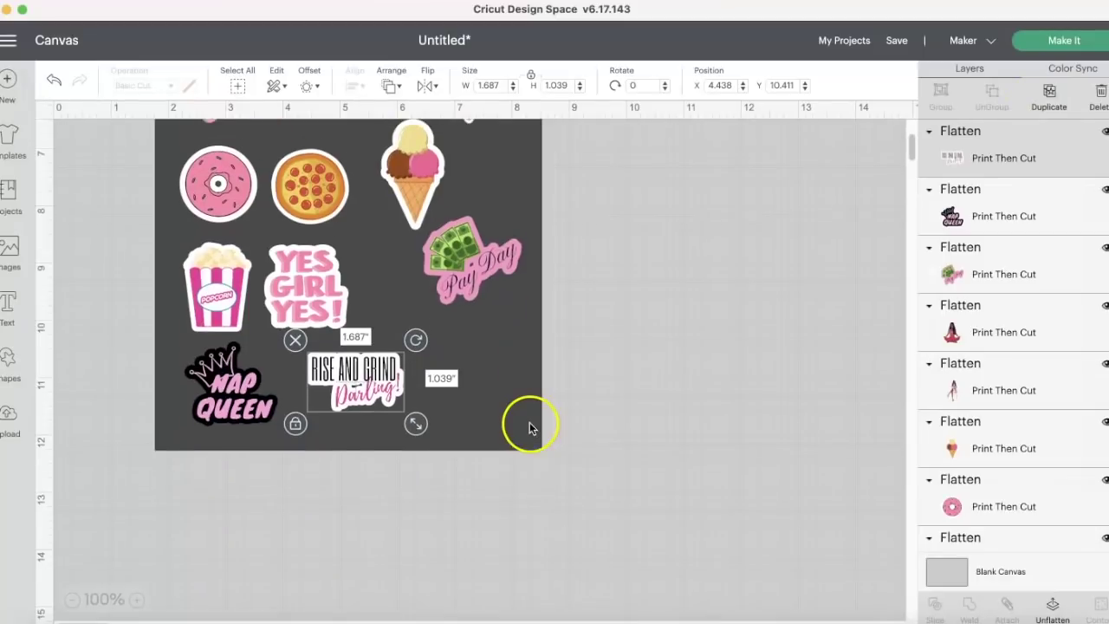
pyautogui.moveTo(388, 455); pyautogui.dragTo(386, 463)
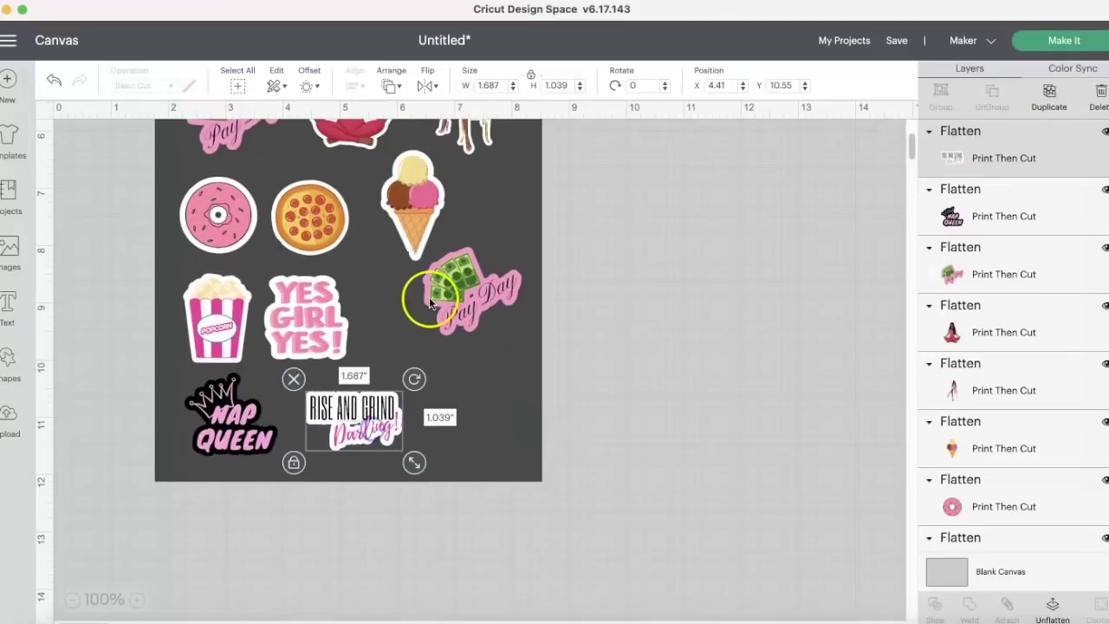
# - Place a duplicate of Yes Girl Yes below the Pay Day copy, and shift the original toward the gap between popcorn and Pay Day
pyautogui.click(299, 318)
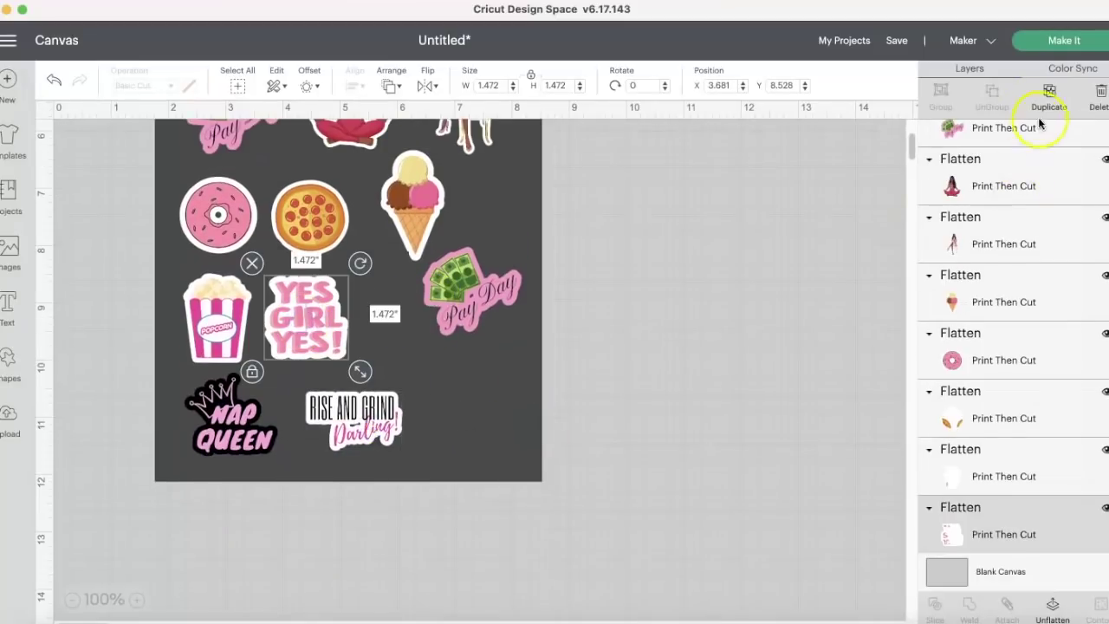
pyautogui.click(1048, 92)
pyautogui.moveTo(320, 318); pyautogui.dragTo(489, 394)
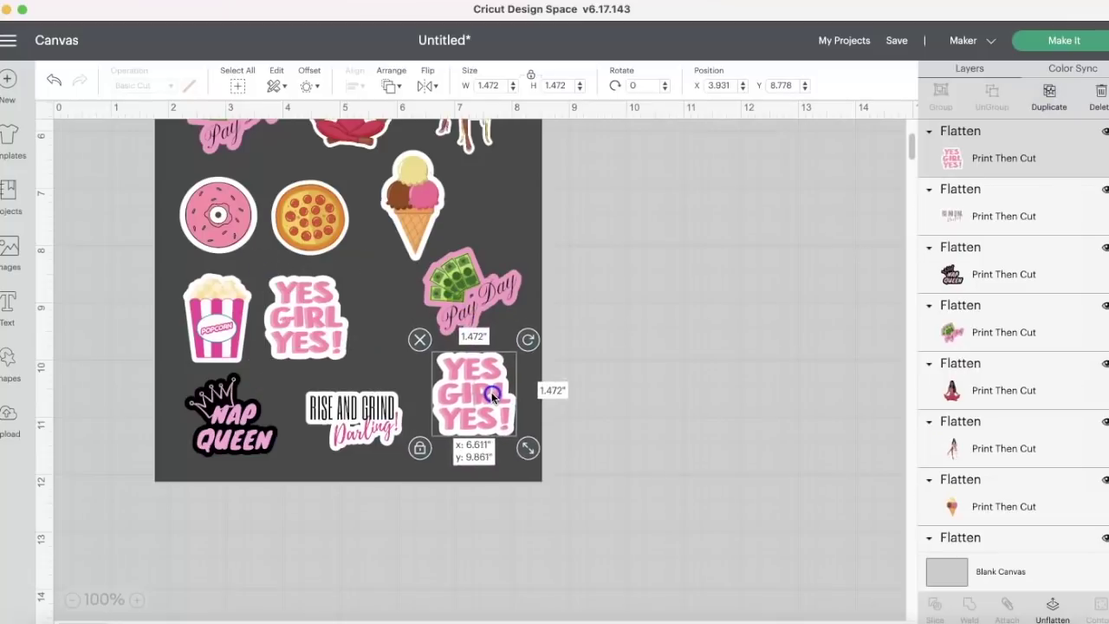
pyautogui.moveTo(308, 323); pyautogui.dragTo(336, 316)
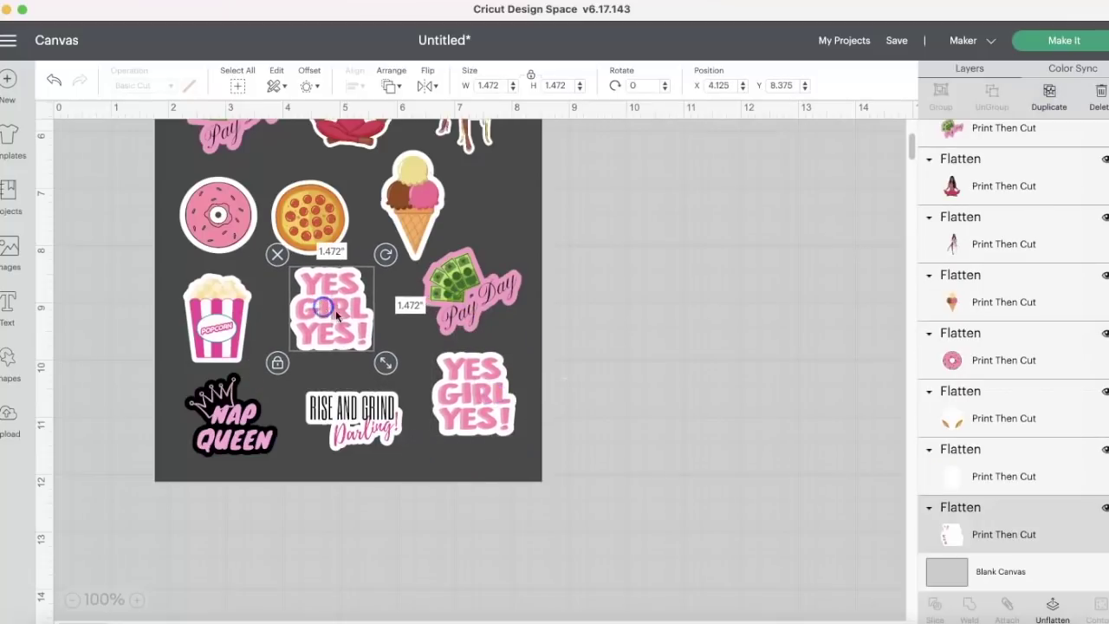
# - Enlarge the seated woman sticker to about 1.26 by 2.43 inches and position it below the upper Nap Queen
pyautogui.scroll(5, 477, 211)
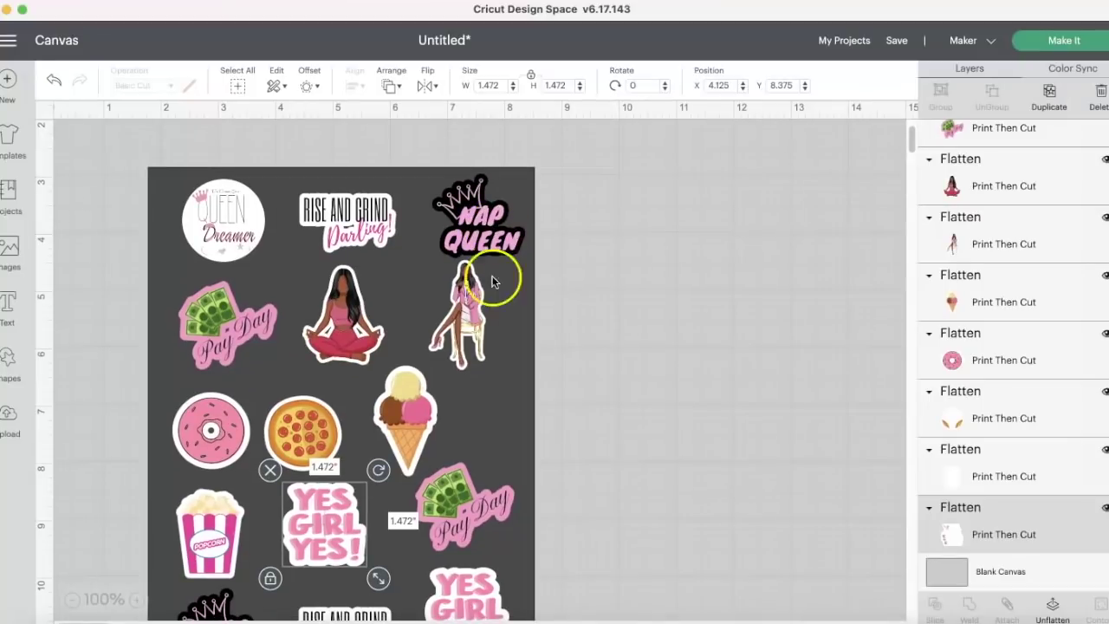
pyautogui.click(484, 303)
pyautogui.moveTo(485, 305); pyautogui.dragTo(488, 307)
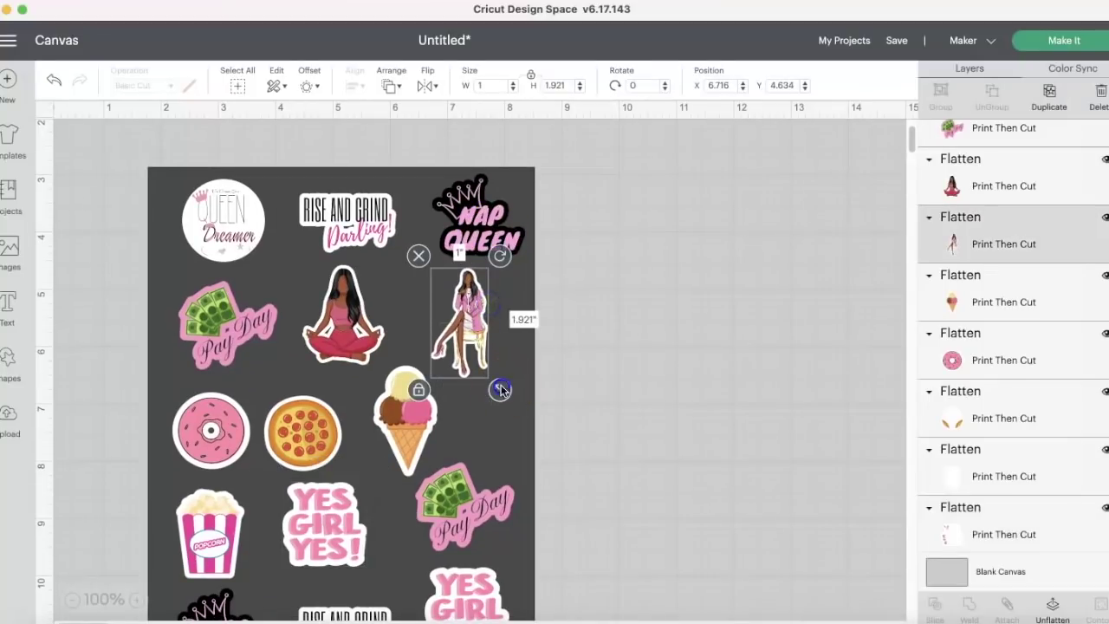
pyautogui.moveTo(501, 390); pyautogui.dragTo(513, 419)
pyautogui.moveTo(484, 355); pyautogui.dragTo(491, 355)
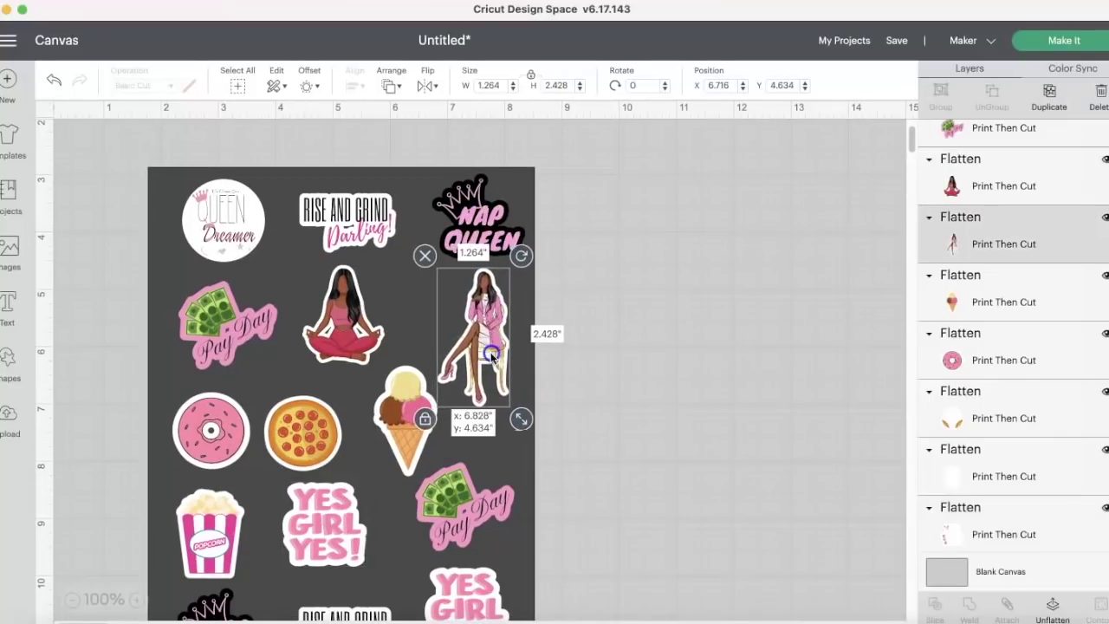
# - Enlarge the meditating woman sticker slightly and adjust the spacing of the ice cream and pizza below it
pyautogui.click(347, 316)
pyautogui.moveTo(392, 371); pyautogui.dragTo(403, 379)
pyautogui.moveTo(357, 330); pyautogui.dragTo(350, 327)
pyautogui.click(406, 407)
pyautogui.moveTo(405, 407); pyautogui.dragTo(402, 407)
pyautogui.moveTo(312, 414); pyautogui.dragTo(318, 414)
pyautogui.click(730, 326)
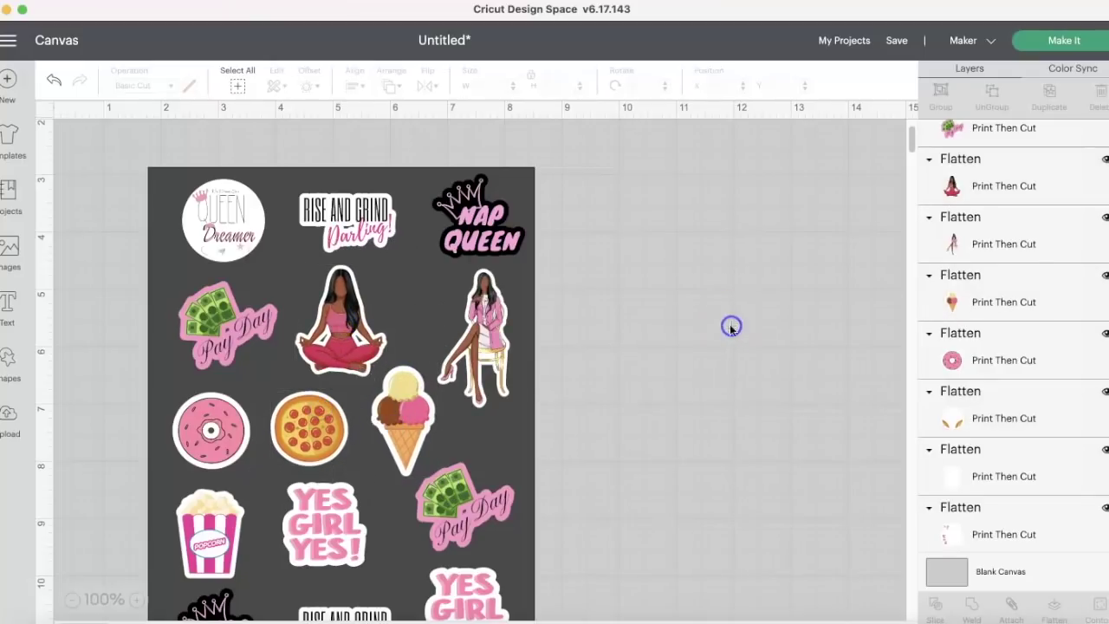
# - Delete the 6.75 by 9.25-inch background rectangle from behind the stickers
pyautogui.scroll(-5, 510, 362)
pyautogui.scroll(3, 511, 362)
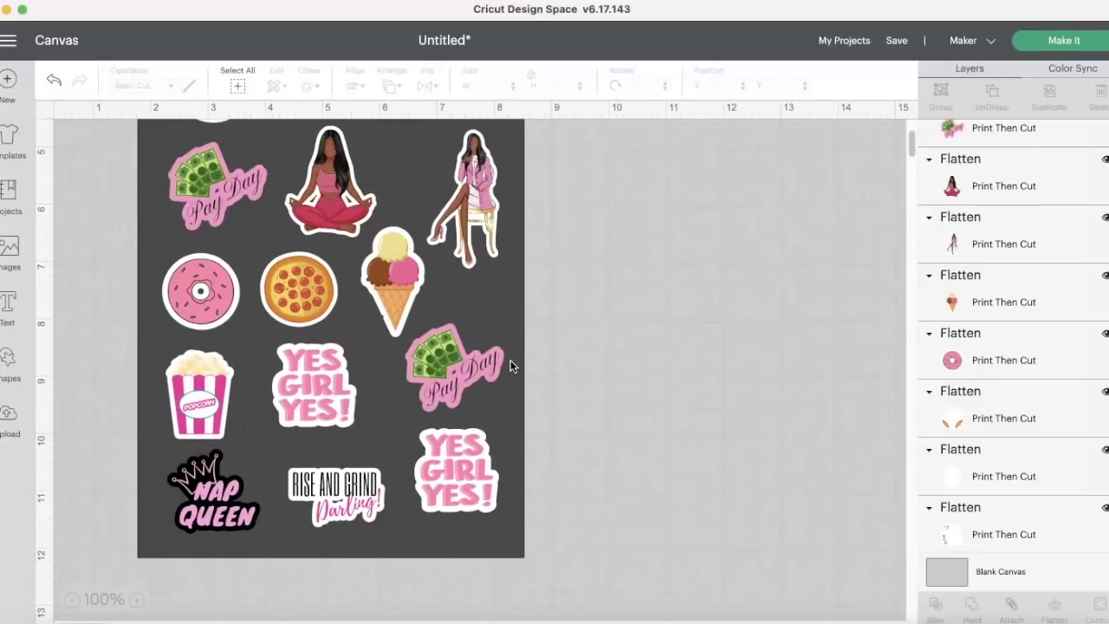
pyautogui.click(495, 299)
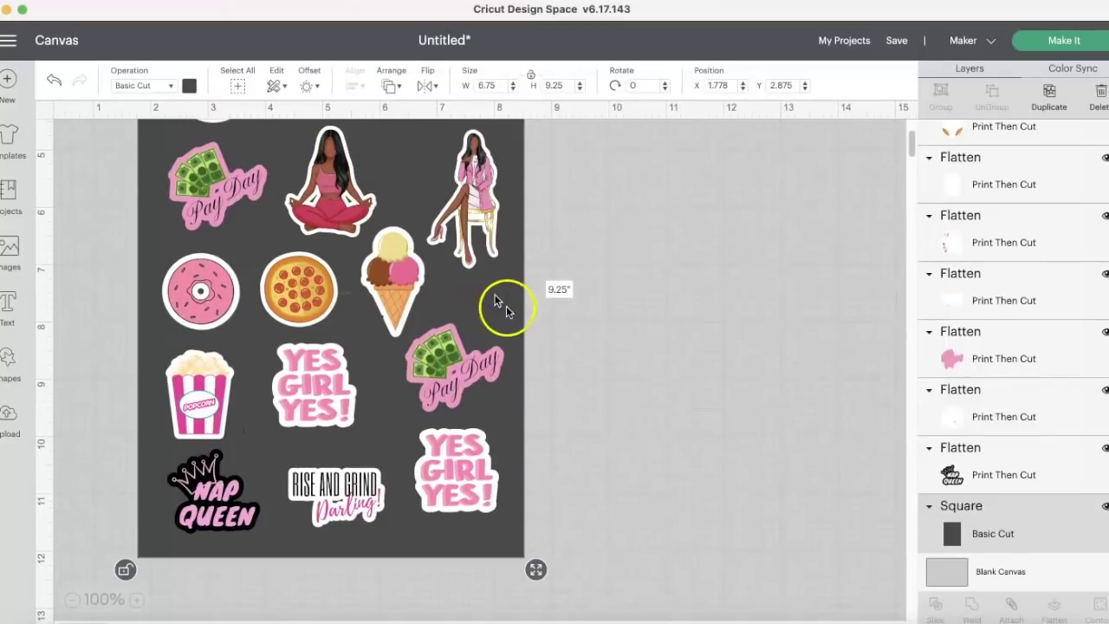
pyautogui.press('Delete')
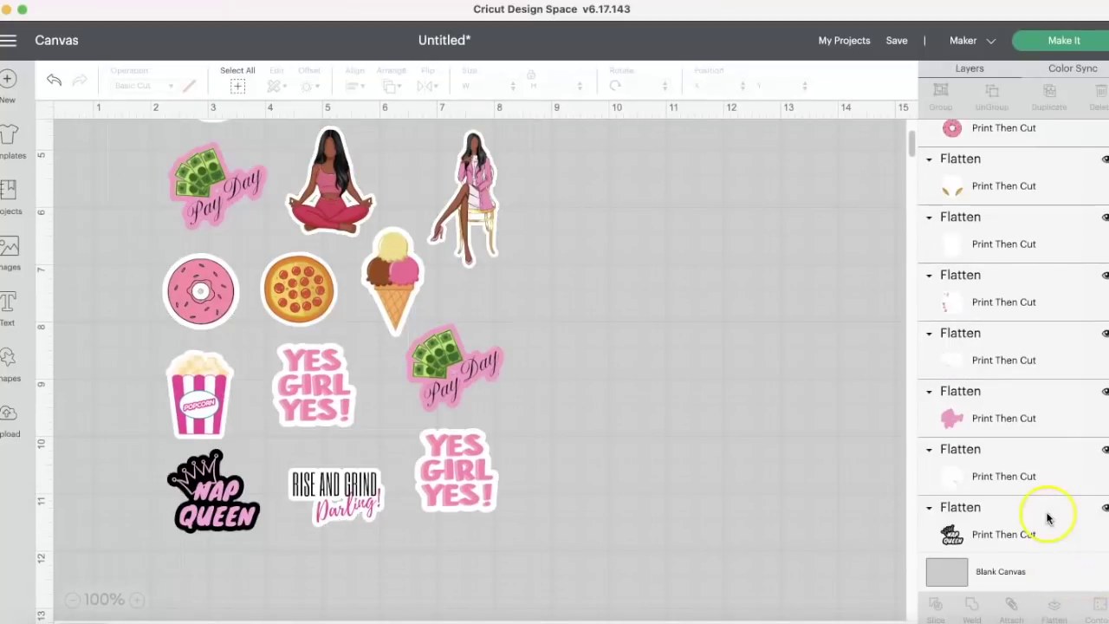
# - Select all the stickers together and check the overall size and layout of the sheet
pyautogui.scroll(4, 672, 491)
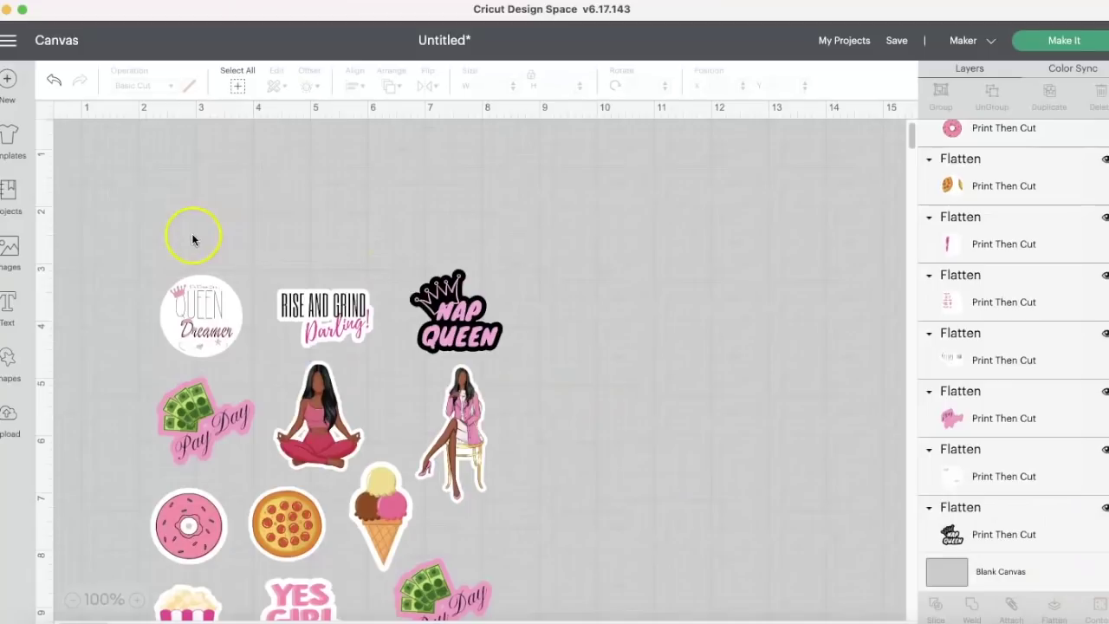
pyautogui.moveTo(145, 237); pyautogui.dragTo(656, 622)
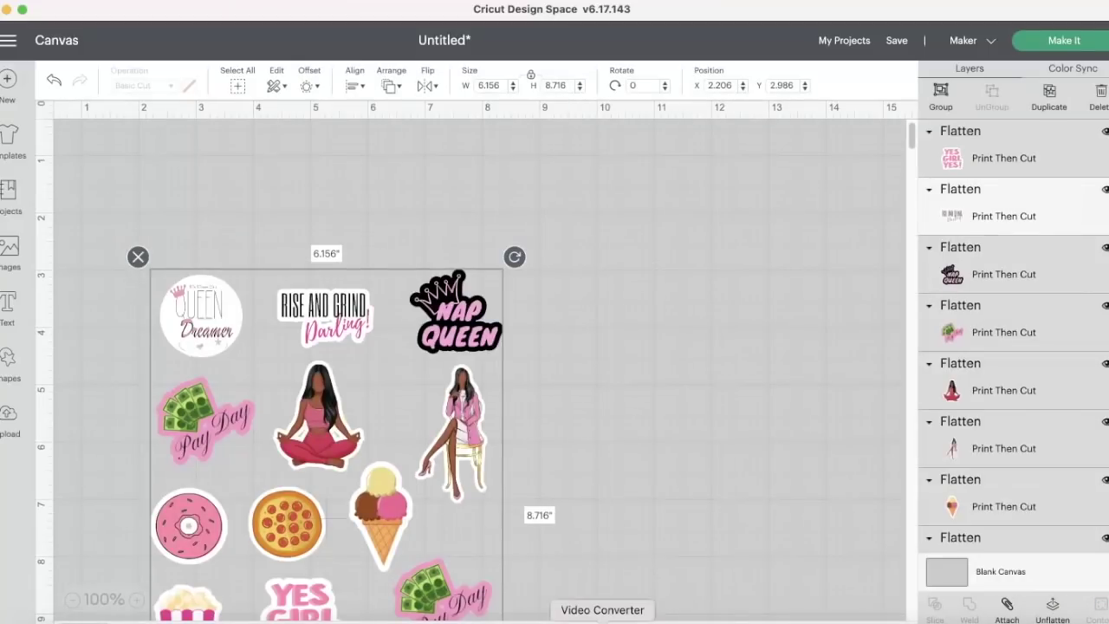
pyautogui.scroll(-8, 578, 539)
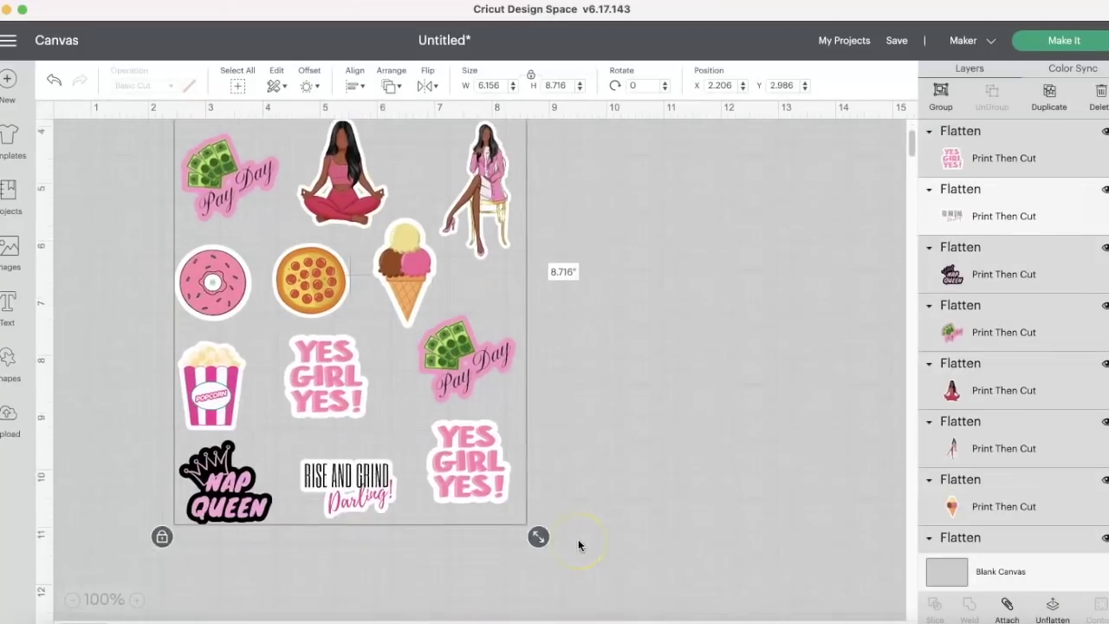
pyautogui.scroll(5, 578, 541)
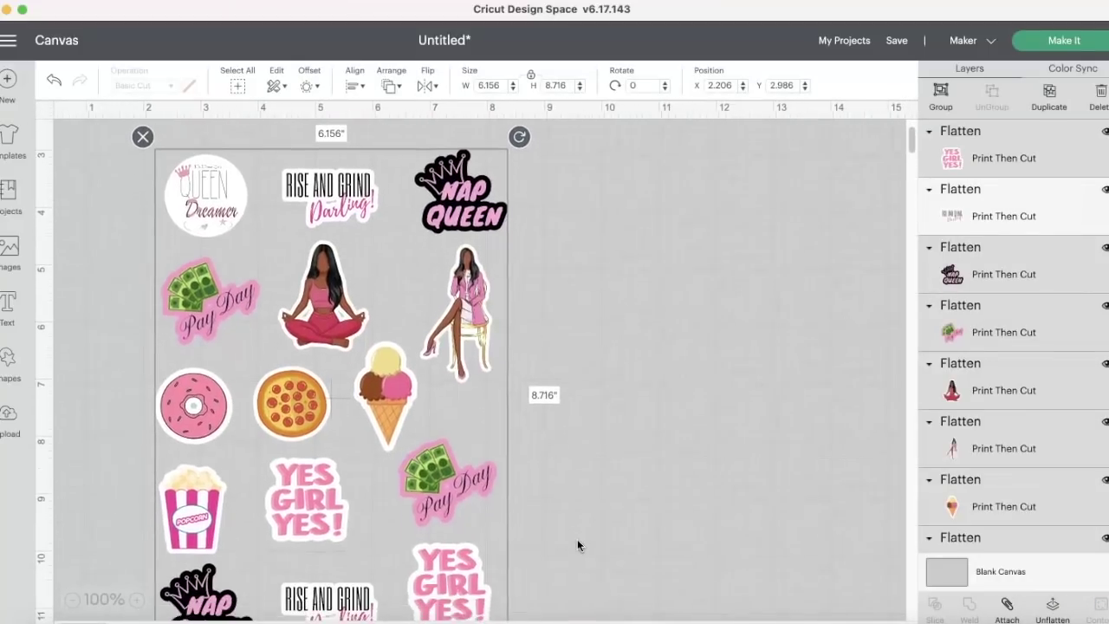
pyautogui.click(40, 495)
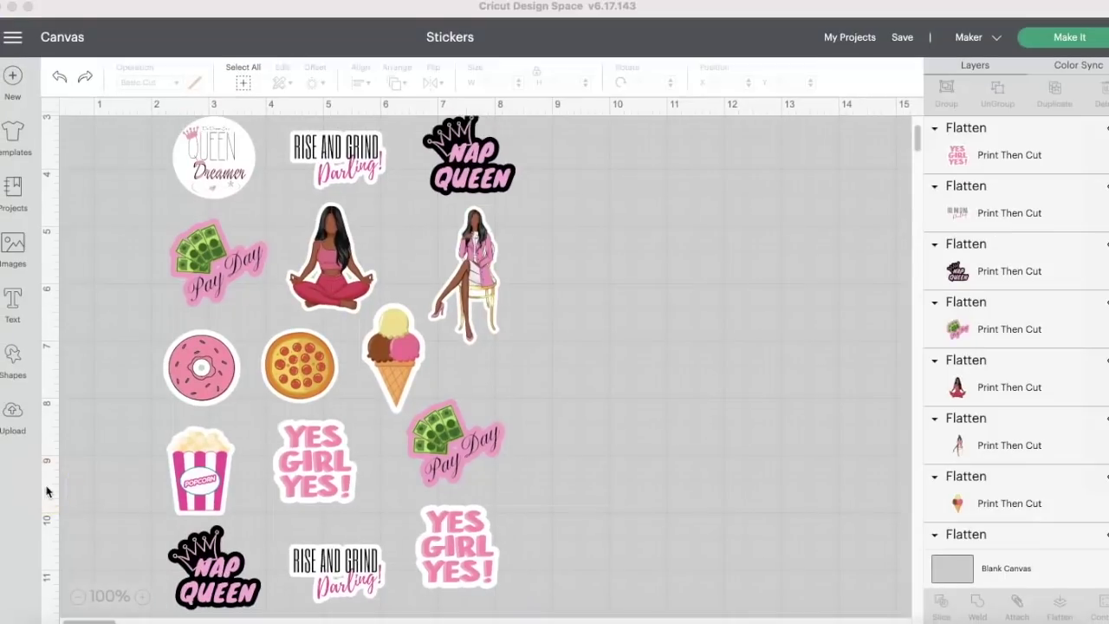
pyautogui.click(681, 620)
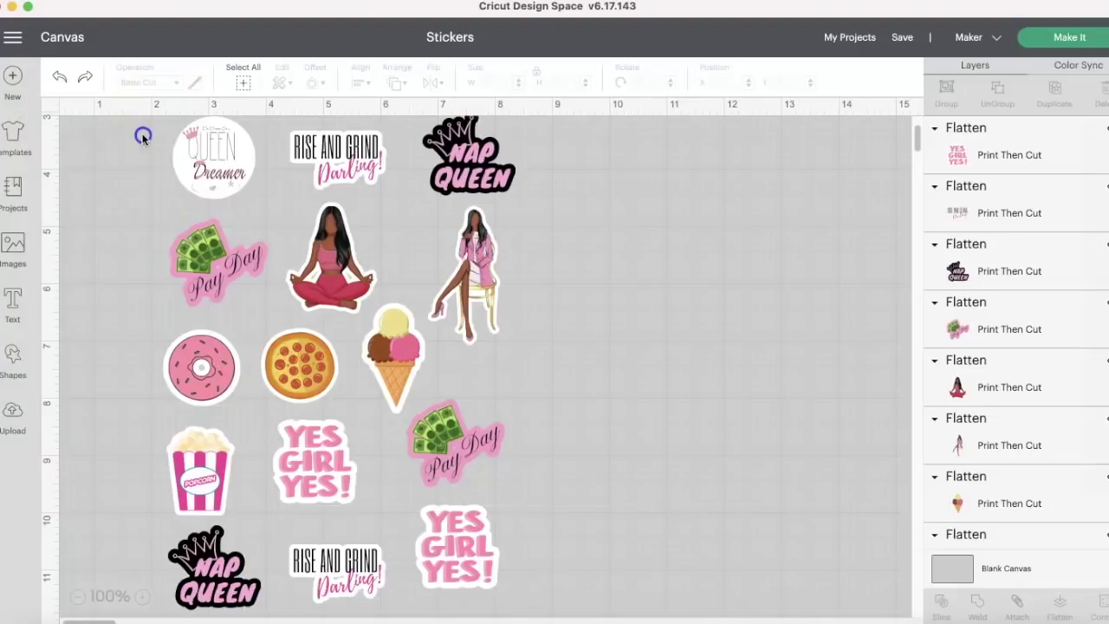
# - Attach all the stickers together and flatten them into a single Print Then Cut layer
pyautogui.moveTo(143, 139); pyautogui.dragTo(566, 617)
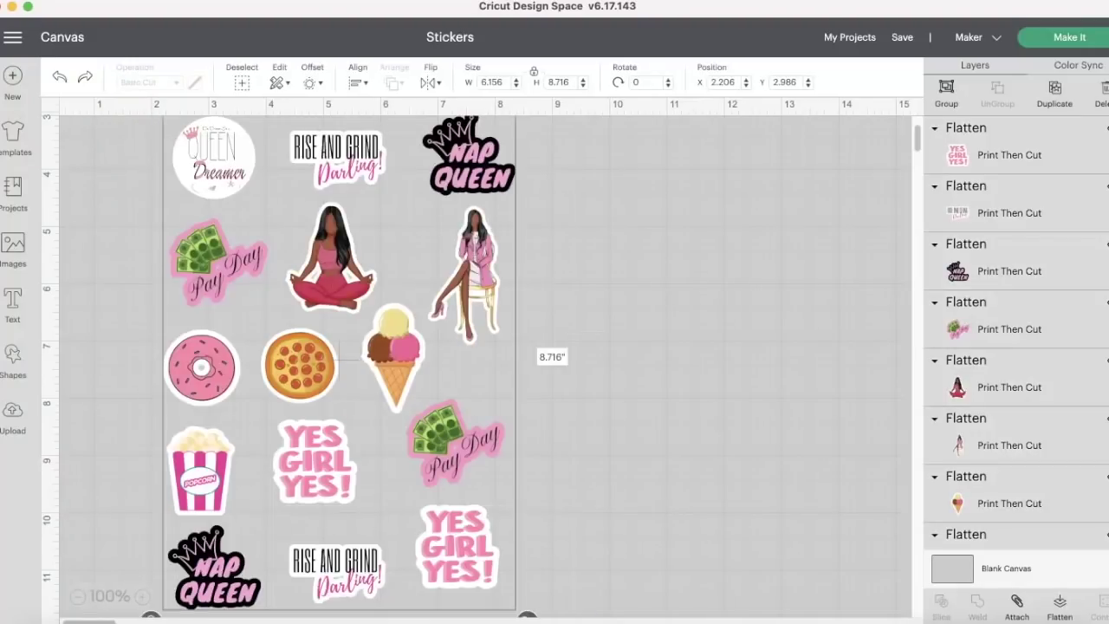
pyautogui.click(1016, 602)
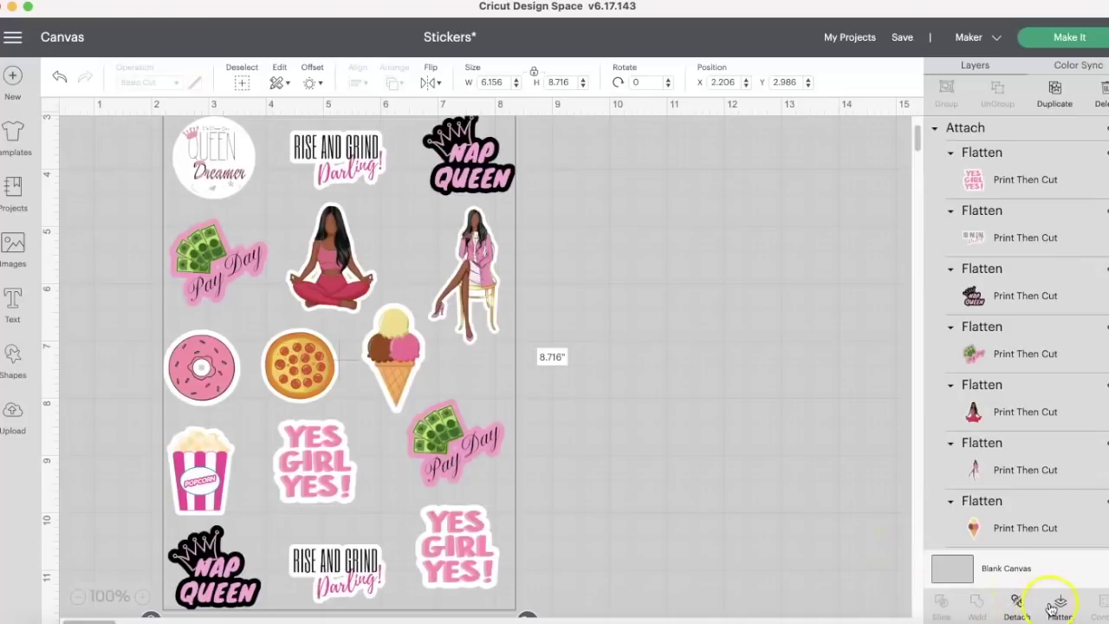
pyautogui.click(1055, 604)
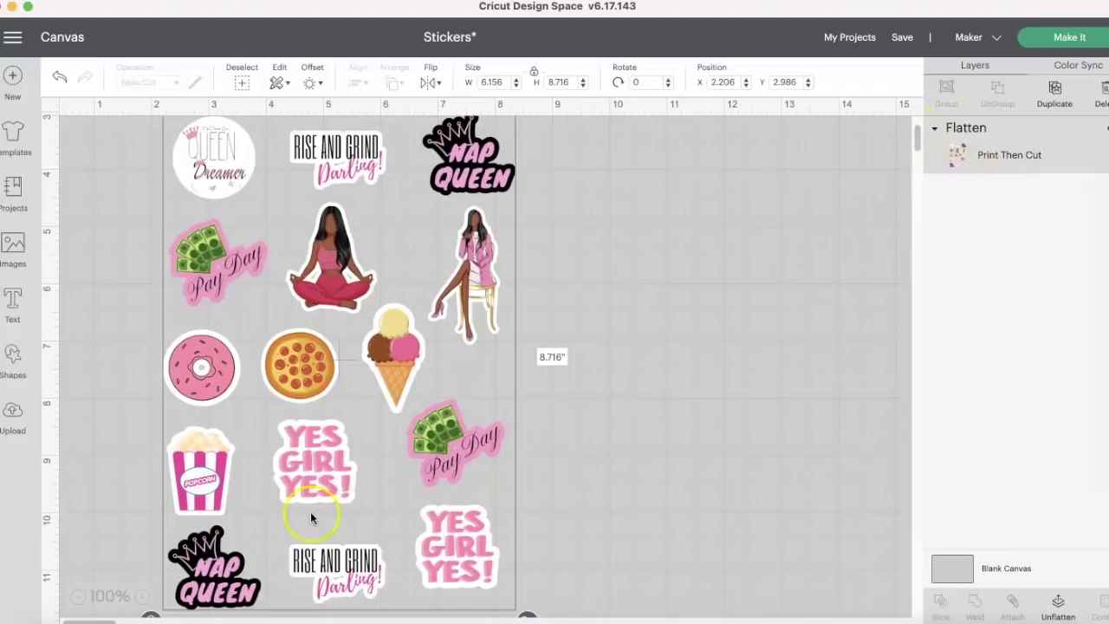
# - Proceed to making the sticker sheet with one project copy on Letter-size material and open the print setup
pyautogui.click(1069, 37)
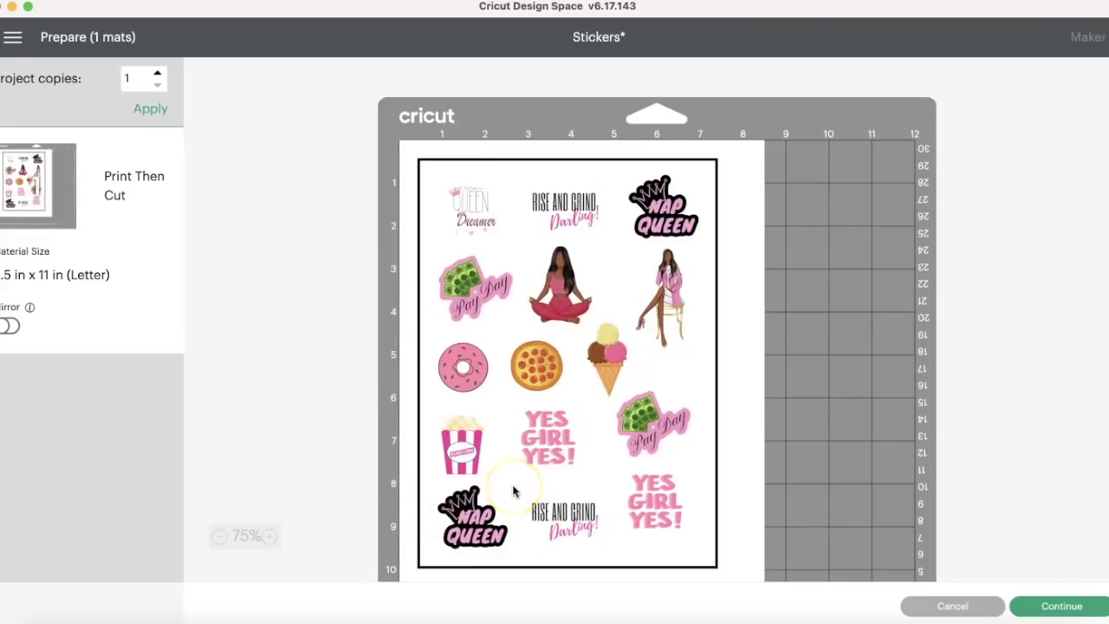
pyautogui.click(1064, 605)
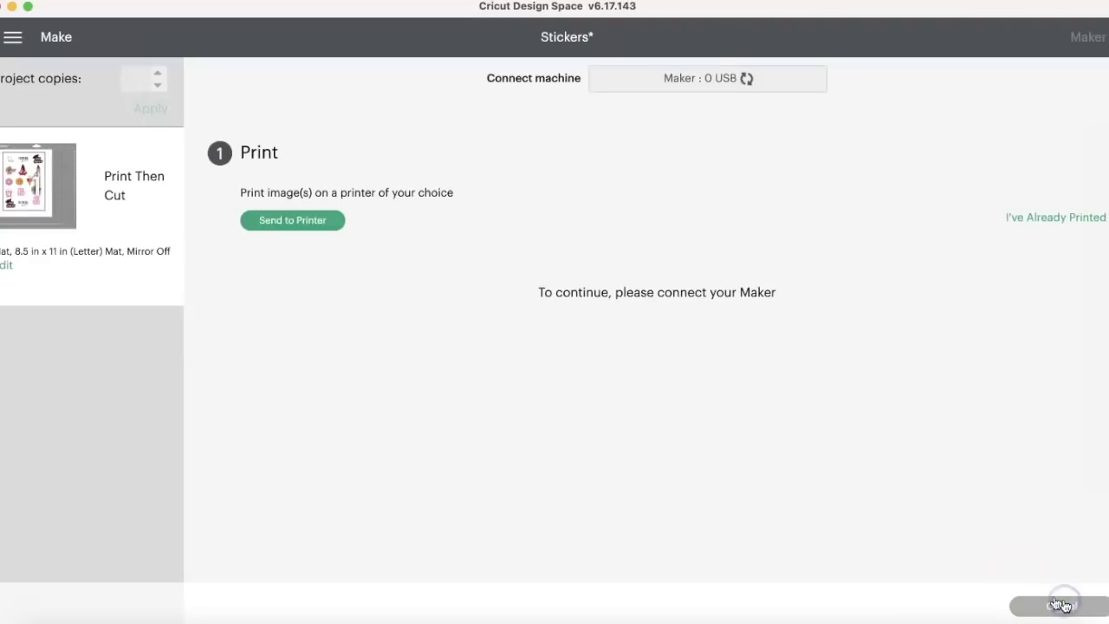
pyautogui.click(334, 221)
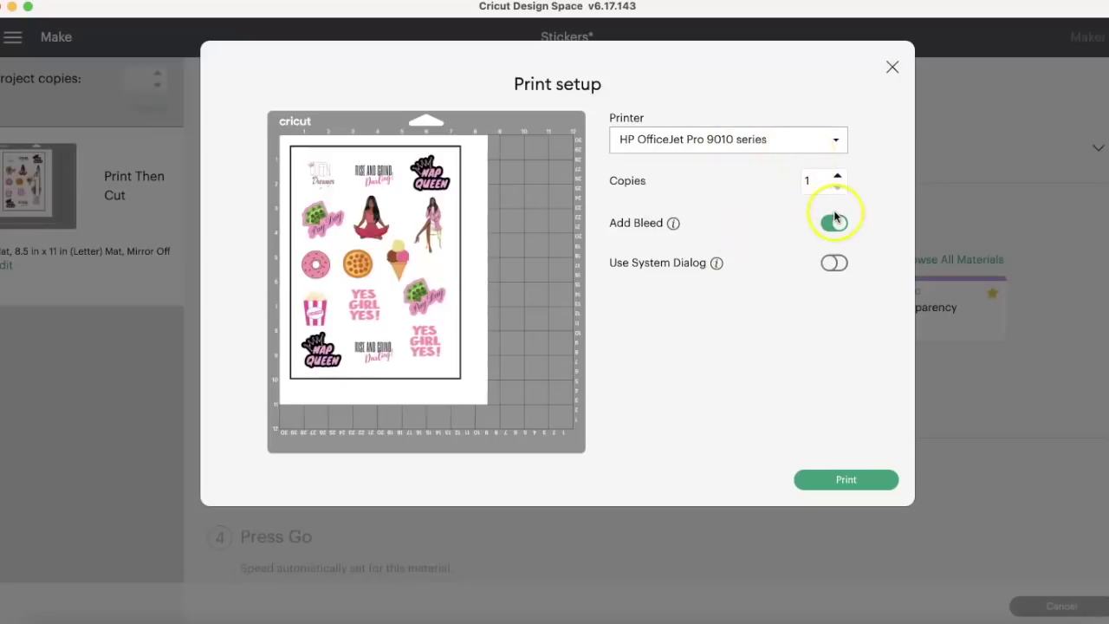
# - Enable Use System Dialog and open the system print dialog for the HP OfficeJet Pro 9010 series
pyautogui.click(832, 264)
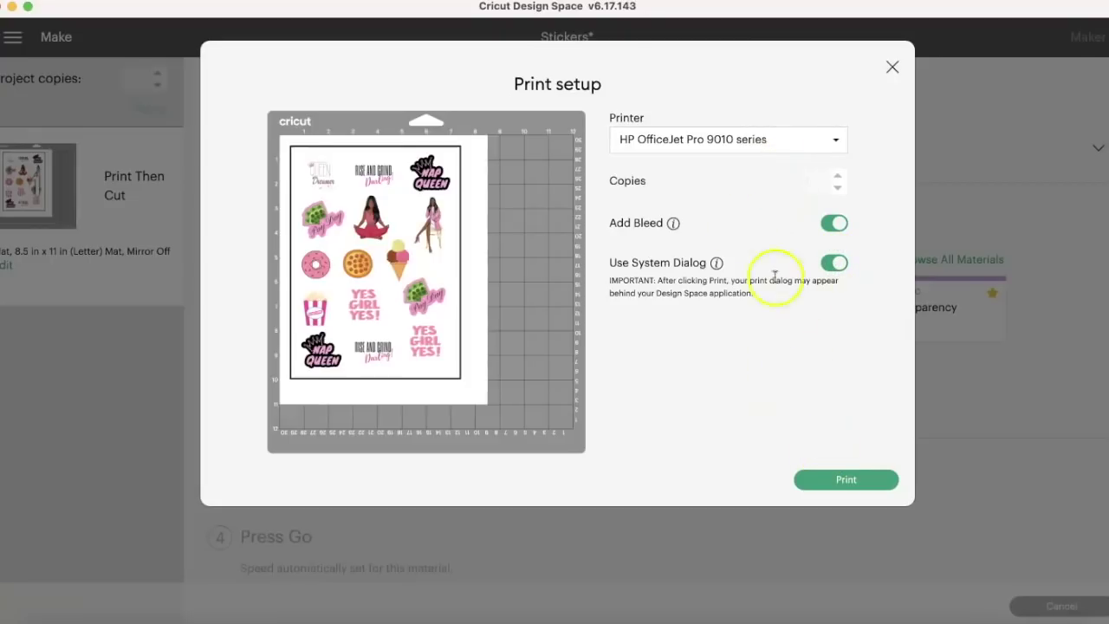
pyautogui.moveTo(28, 6)
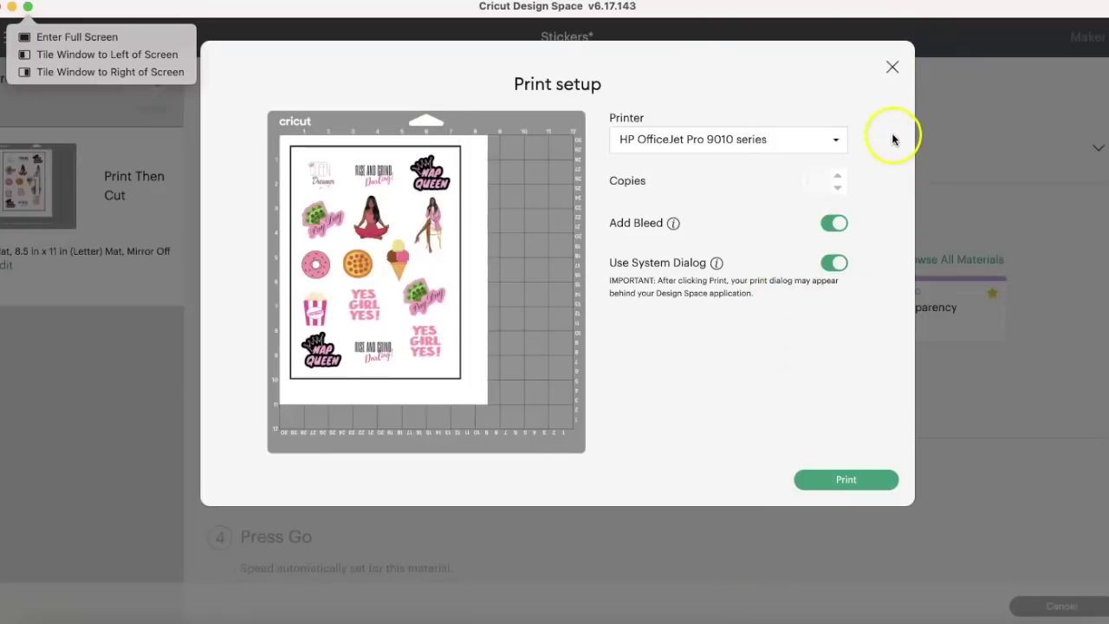
pyautogui.click(947, 76)
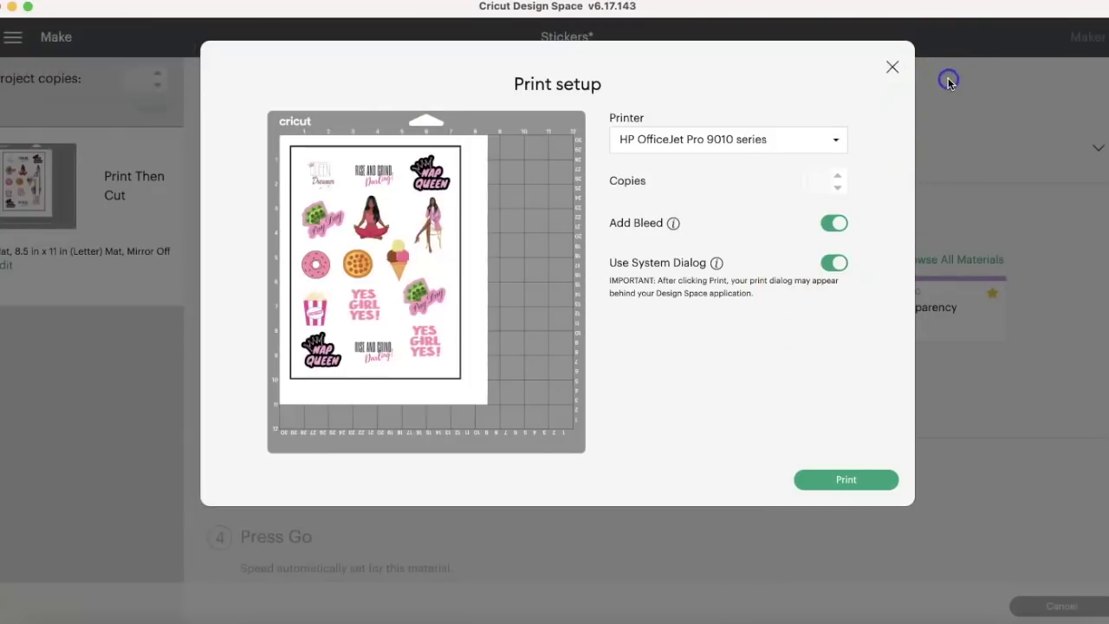
pyautogui.click(839, 480)
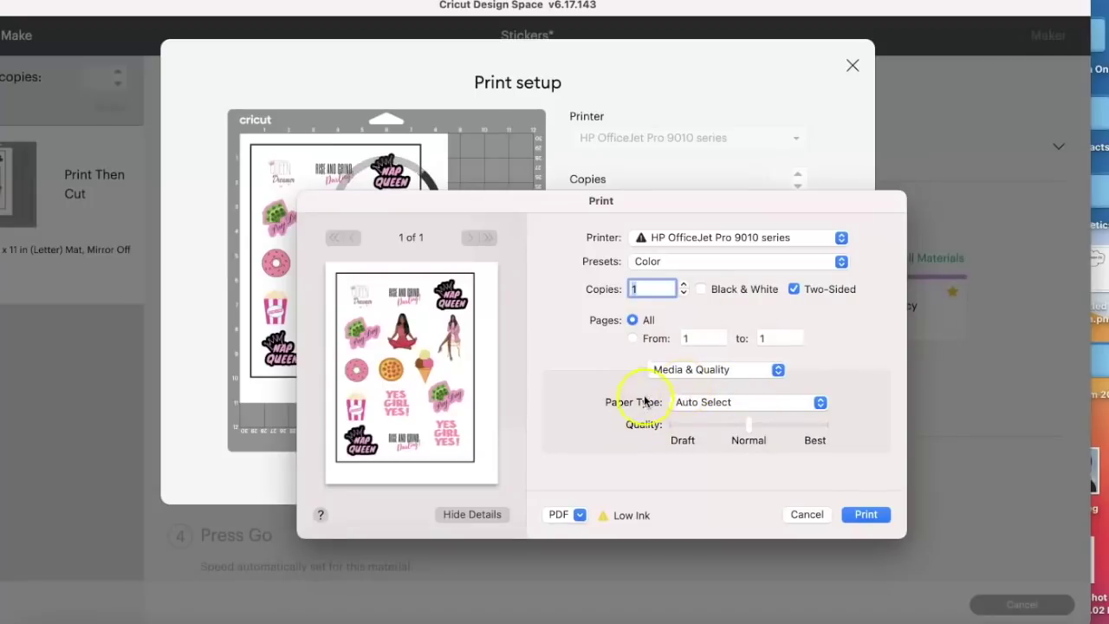
# - Show the available paper types in the print dialog's Media & Quality settings
pyautogui.click(819, 404)
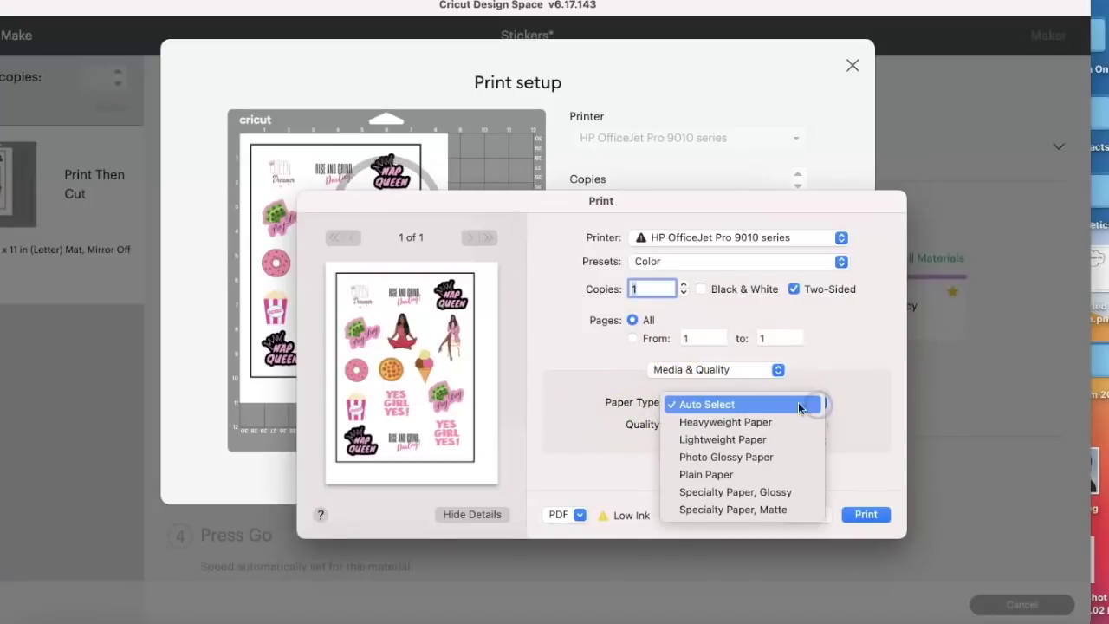